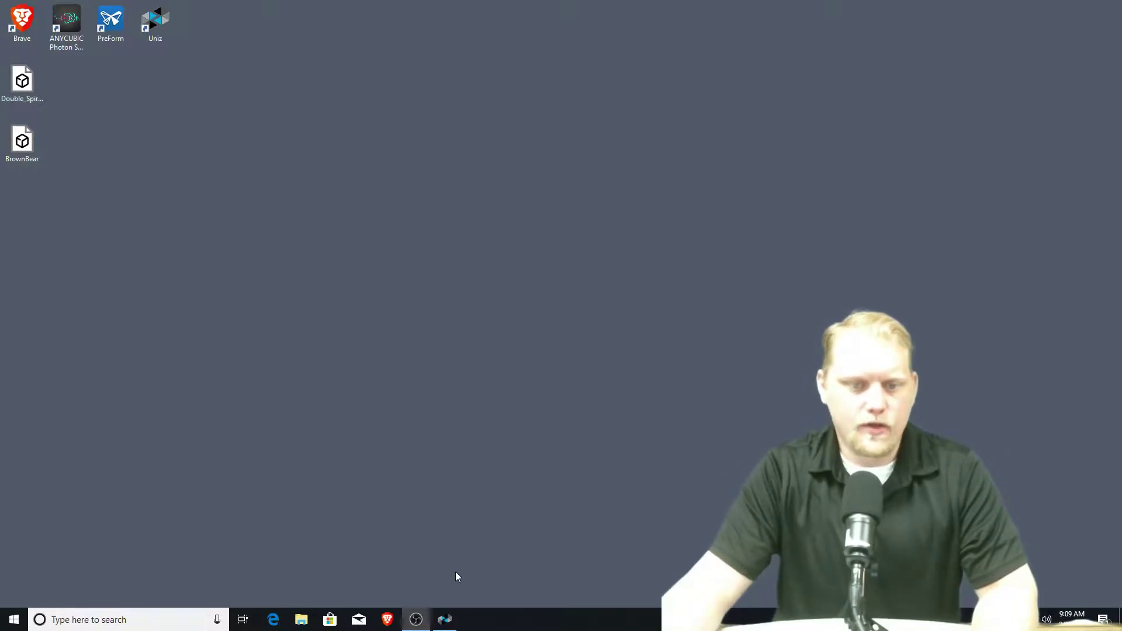
# Step: Switch to Uniz, import the Double_Spiral_Vase1 model from the Desktop and maximize the window
pyautogui.click(444, 618)
pyautogui.moveTo(420, 110); pyautogui.dragTo(380, 76)
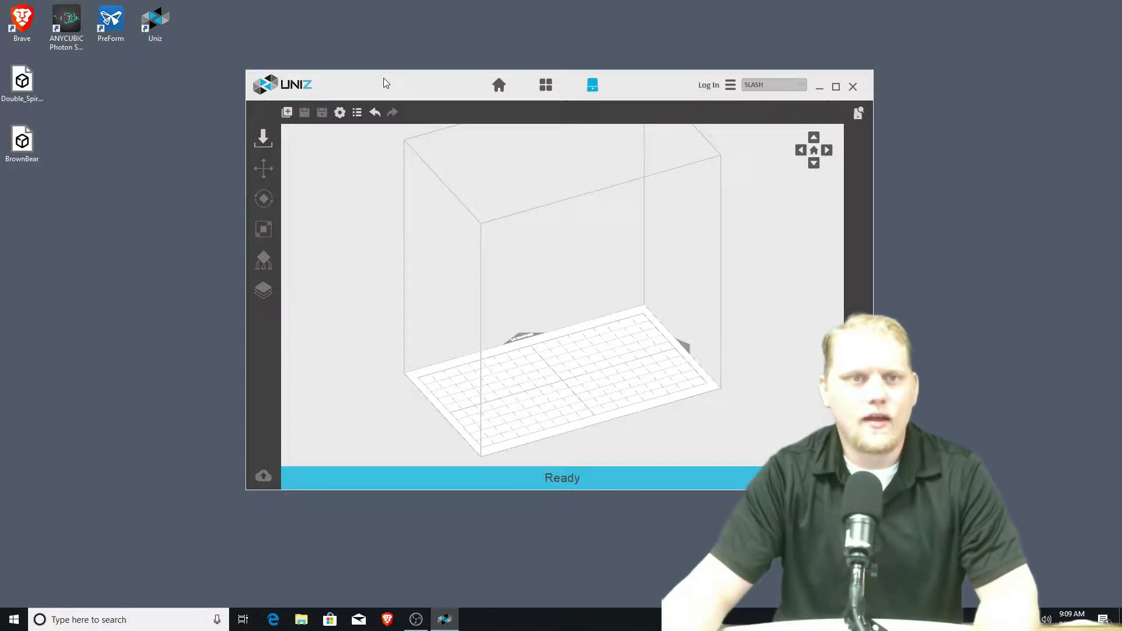
pyautogui.moveTo(384, 78); pyautogui.dragTo(378, 61)
pyautogui.click(252, 124)
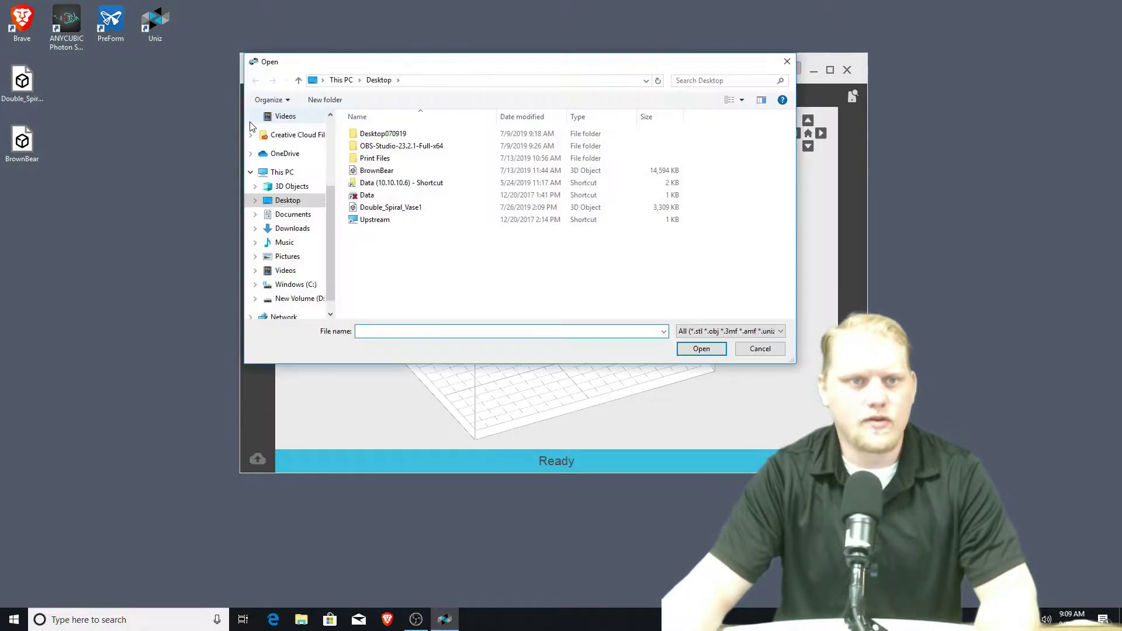
pyautogui.click(388, 208)
pyautogui.click(701, 349)
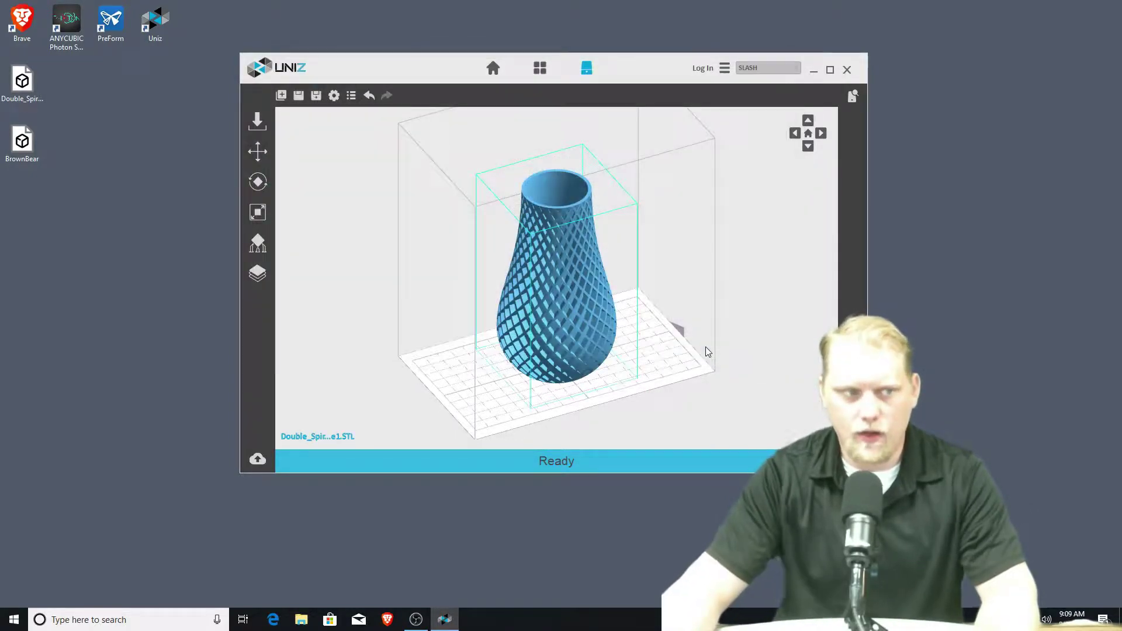
pyautogui.moveTo(637, 67)
pyautogui.mouseDown()
pyautogui.moveTo(658, 6)
pyautogui.moveTo(653, 69)
pyautogui.mouseUp()
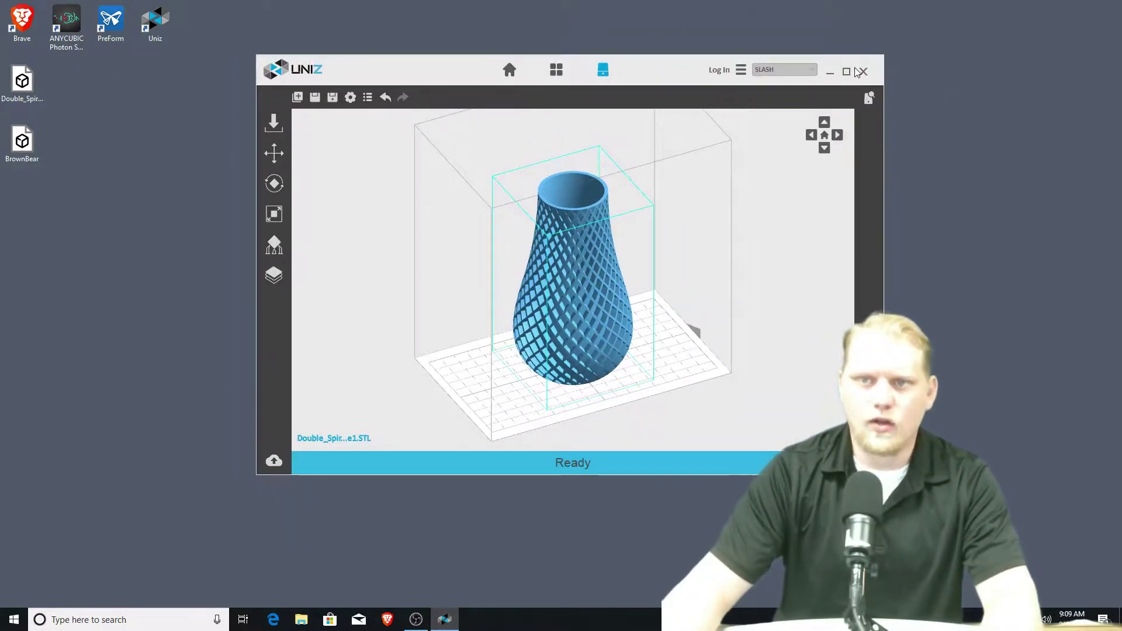
pyautogui.click(846, 71)
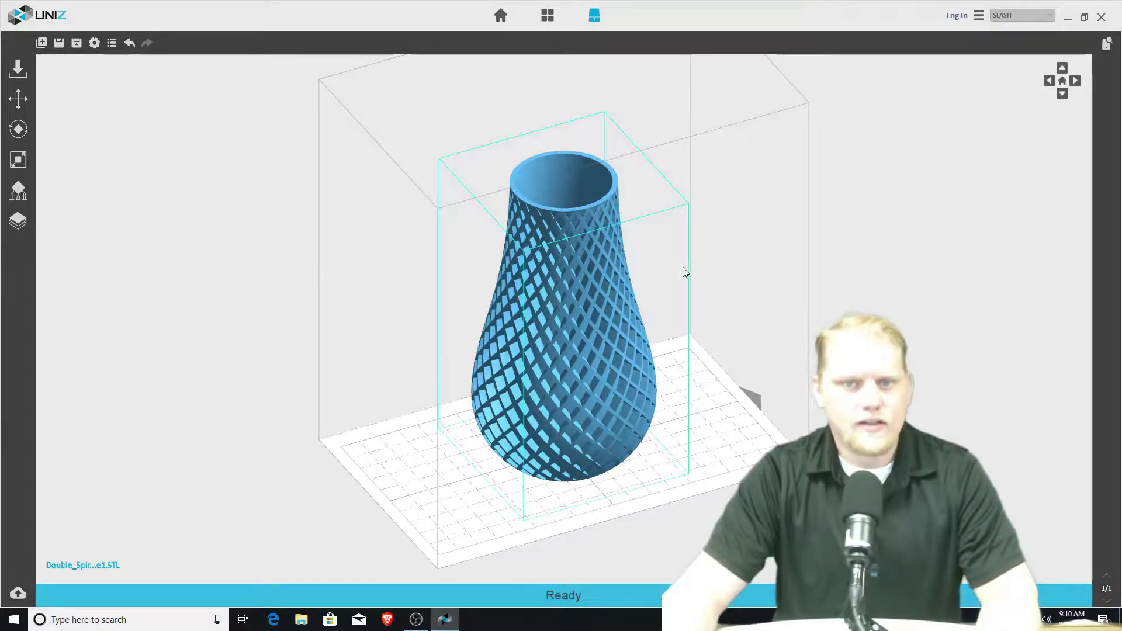
# Step: Try small rotations of the vase about the X axis in 1° increments and return X to 0°
pyautogui.moveTo(760, 351); pyautogui.dragTo(607, 444)
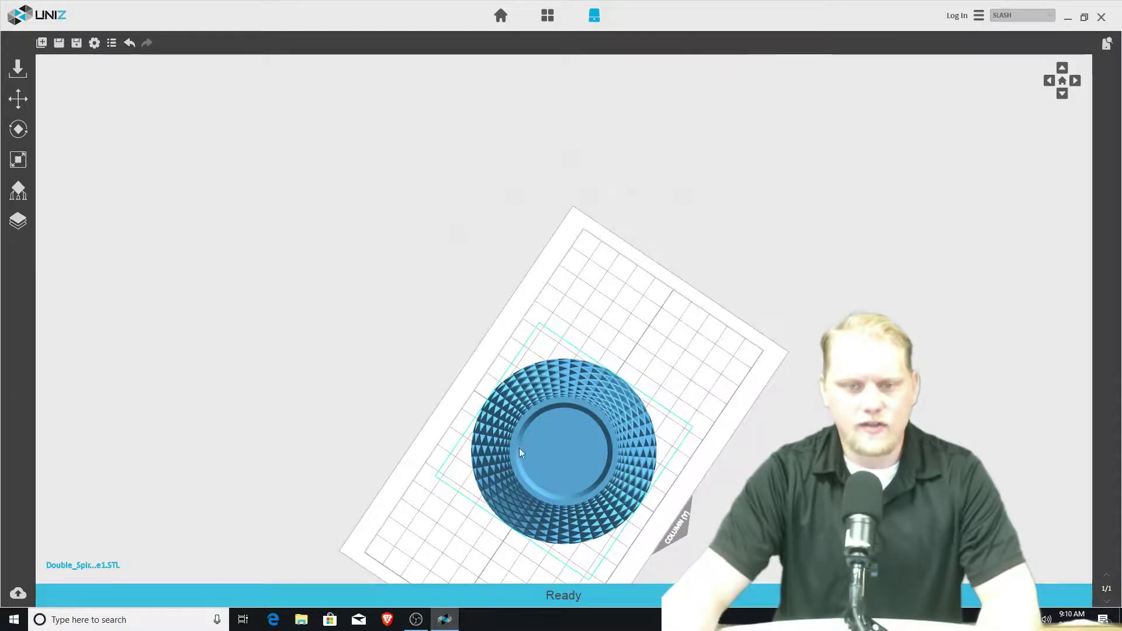
pyautogui.moveTo(793, 395); pyautogui.dragTo(535, 346)
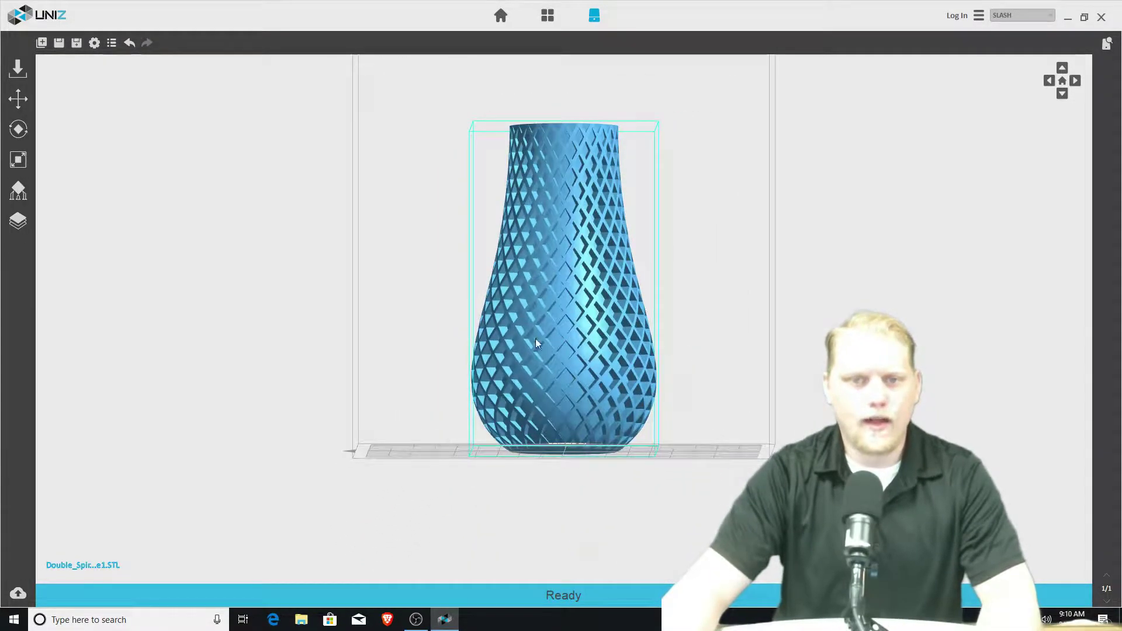
pyautogui.moveTo(642, 288); pyautogui.dragTo(628, 307)
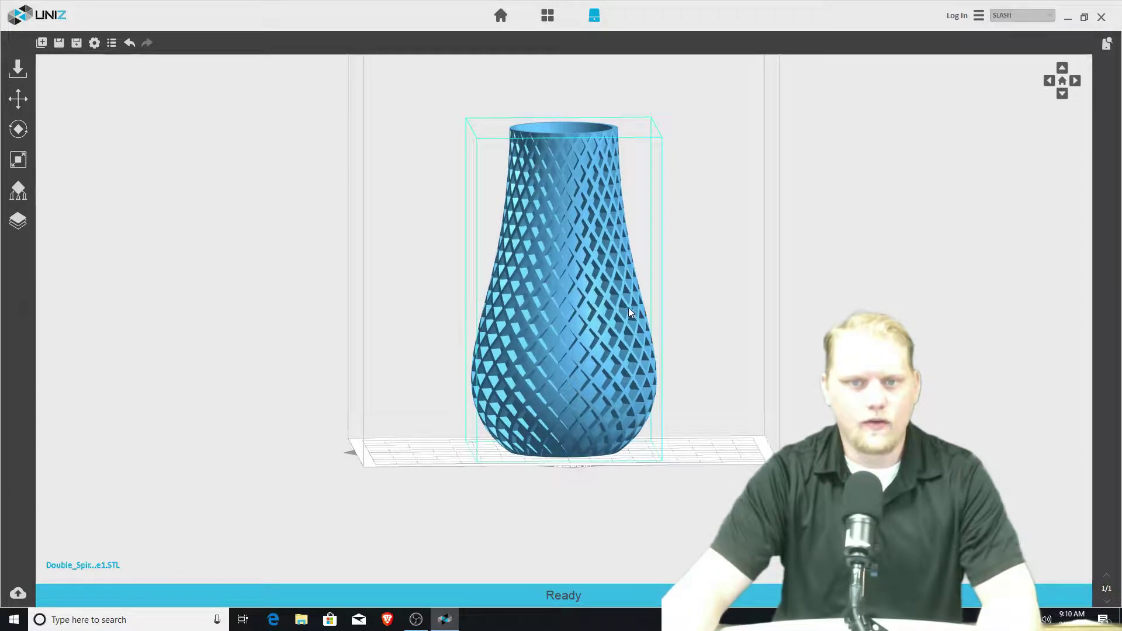
pyautogui.moveTo(664, 250); pyautogui.dragTo(663, 182)
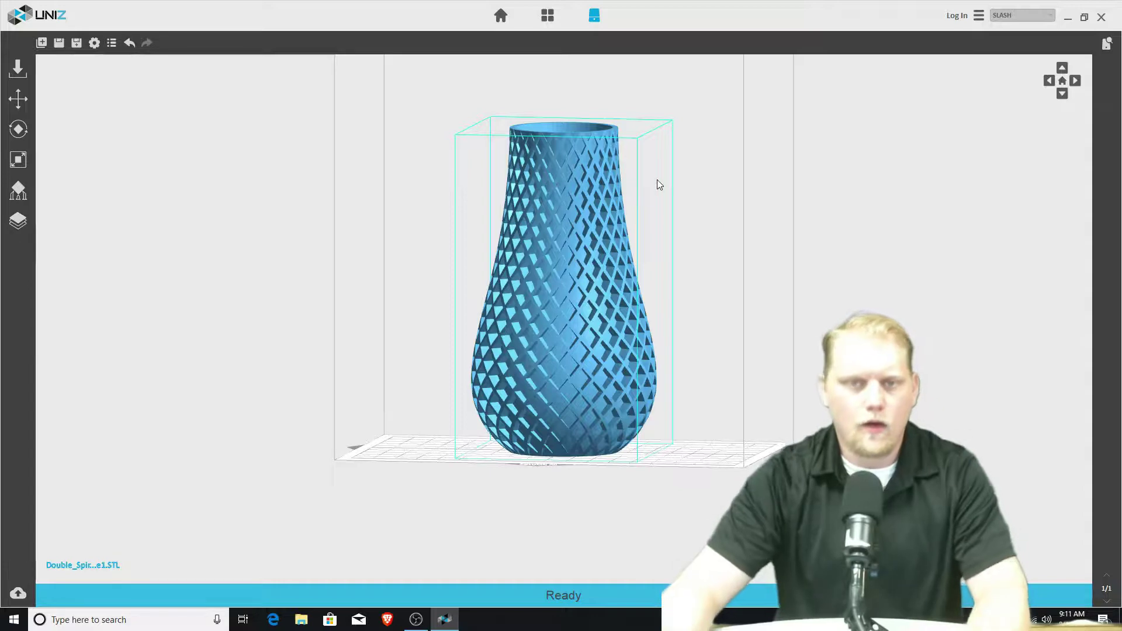
pyautogui.moveTo(717, 233); pyautogui.dragTo(654, 278)
pyautogui.click(19, 129)
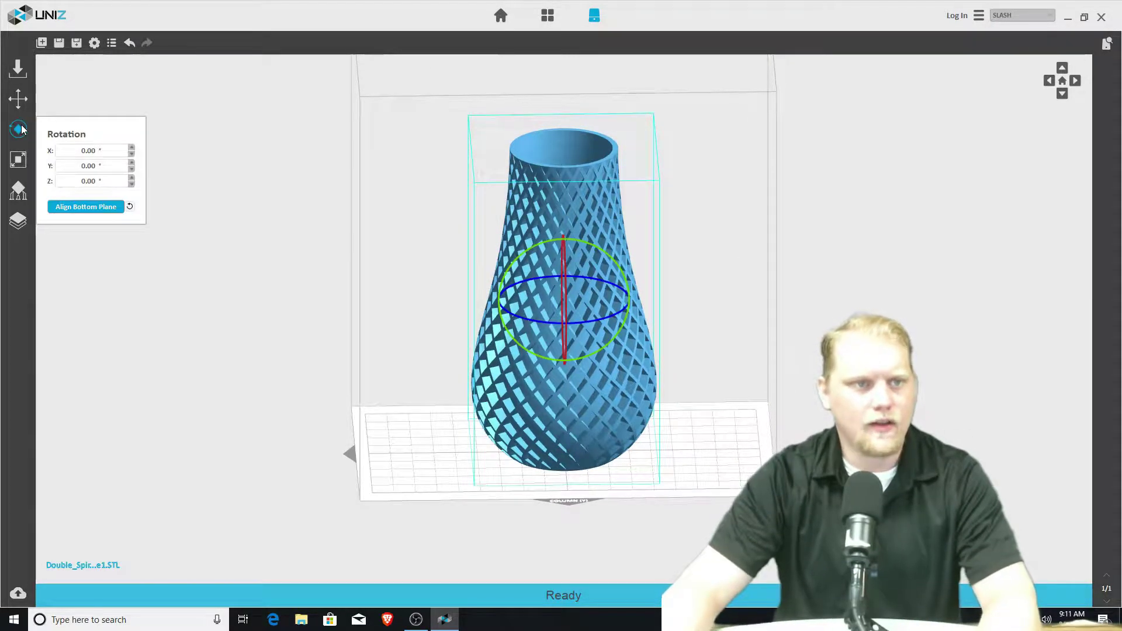
pyautogui.click(132, 147)
pyautogui.click(132, 147)
pyautogui.click(132, 148)
pyautogui.click(132, 148)
pyautogui.click(132, 147)
pyautogui.click(132, 147)
pyautogui.click(131, 154)
pyautogui.click(131, 154)
pyautogui.click(131, 154)
pyautogui.click(131, 154)
pyautogui.click(131, 154)
pyautogui.click(132, 154)
pyautogui.click(131, 154)
pyautogui.click(132, 155)
pyautogui.click(132, 154)
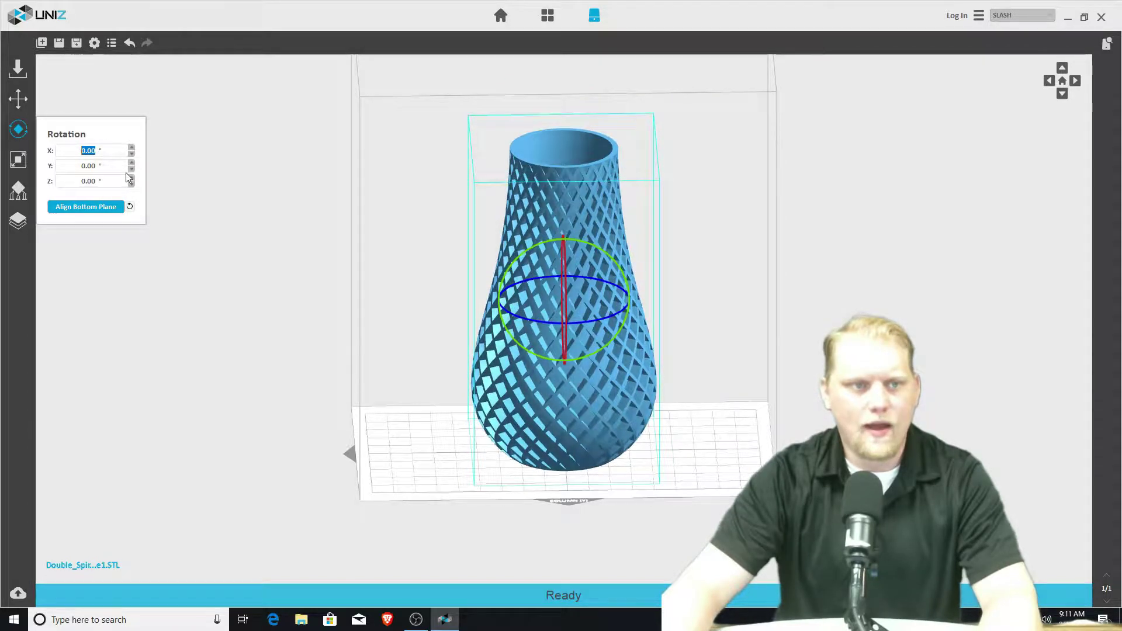
# Step: Tilt the vase 20° about the Y axis in 1° increments
pyautogui.click(131, 162)
pyautogui.click(131, 163)
pyautogui.click(131, 163)
pyautogui.click(131, 163)
pyautogui.click(132, 163)
pyautogui.click(131, 163)
pyautogui.click(131, 163)
pyautogui.click(131, 163)
pyautogui.click(132, 163)
pyautogui.click(132, 163)
pyautogui.click(131, 163)
pyautogui.click(131, 163)
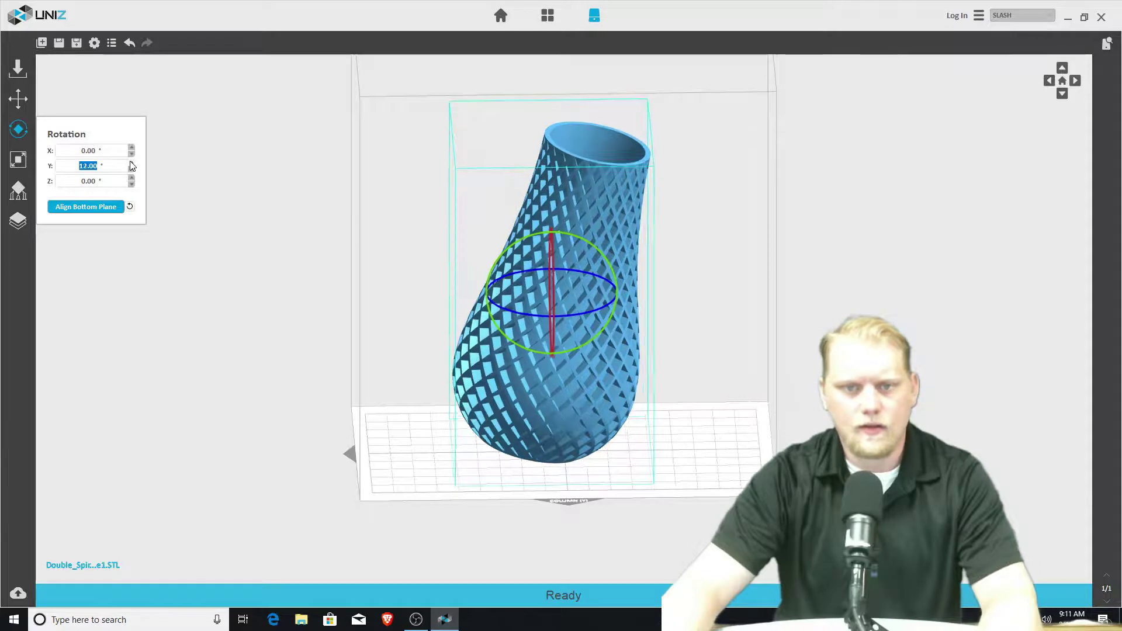
pyautogui.click(132, 163)
pyautogui.click(131, 163)
pyautogui.click(131, 163)
pyautogui.click(131, 163)
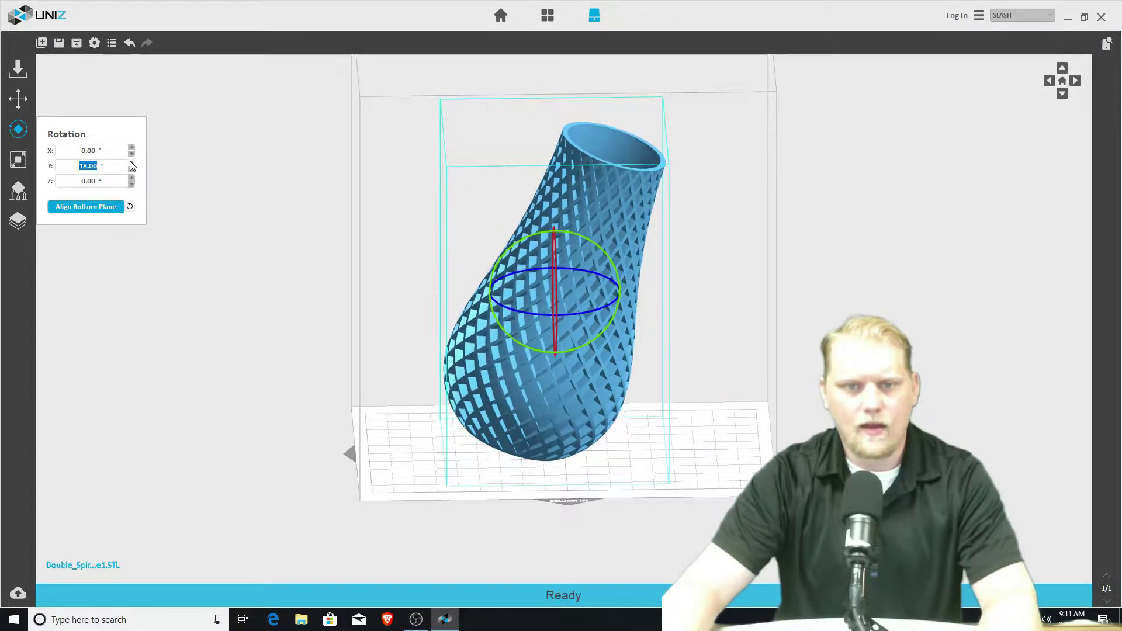
pyautogui.click(131, 163)
pyautogui.click(131, 163)
pyautogui.click(131, 163)
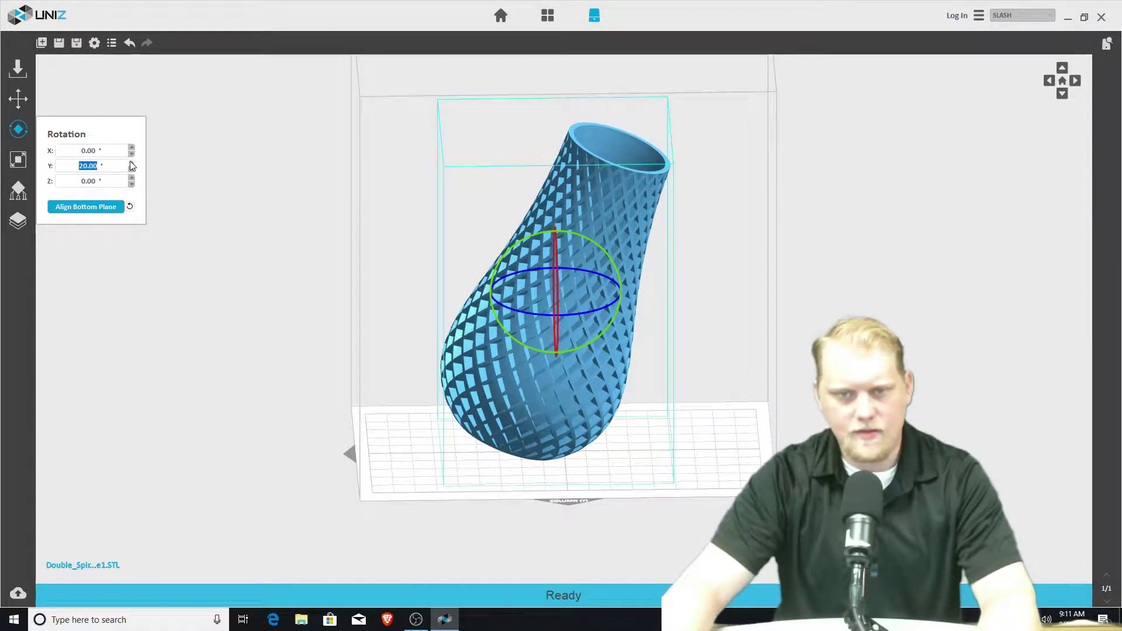
pyautogui.click(131, 163)
pyautogui.click(131, 169)
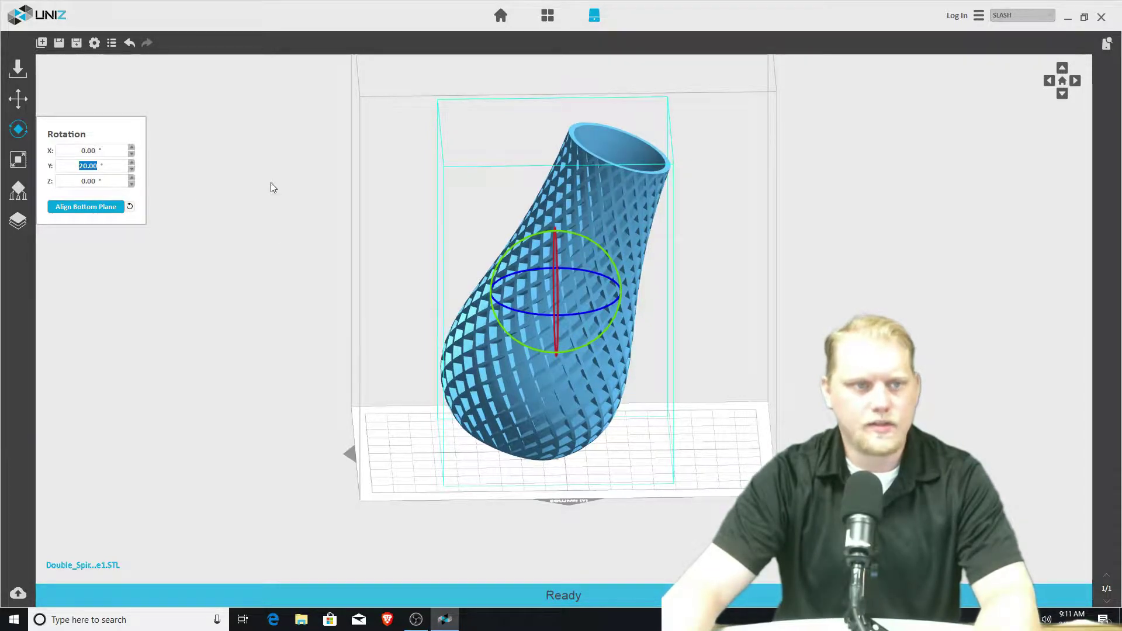
pyautogui.write('0')
pyautogui.press('Return')
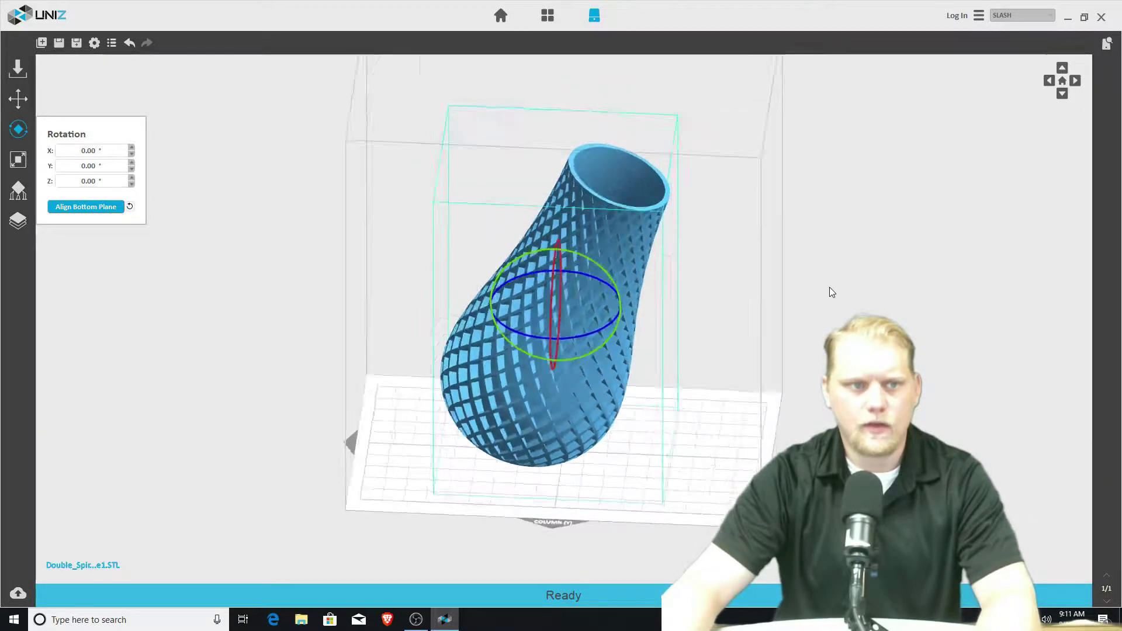
# Step: Align the vase's flat circular base with the build plate using Align Bottom Plane
pyautogui.moveTo(822, 341); pyautogui.dragTo(794, 364)
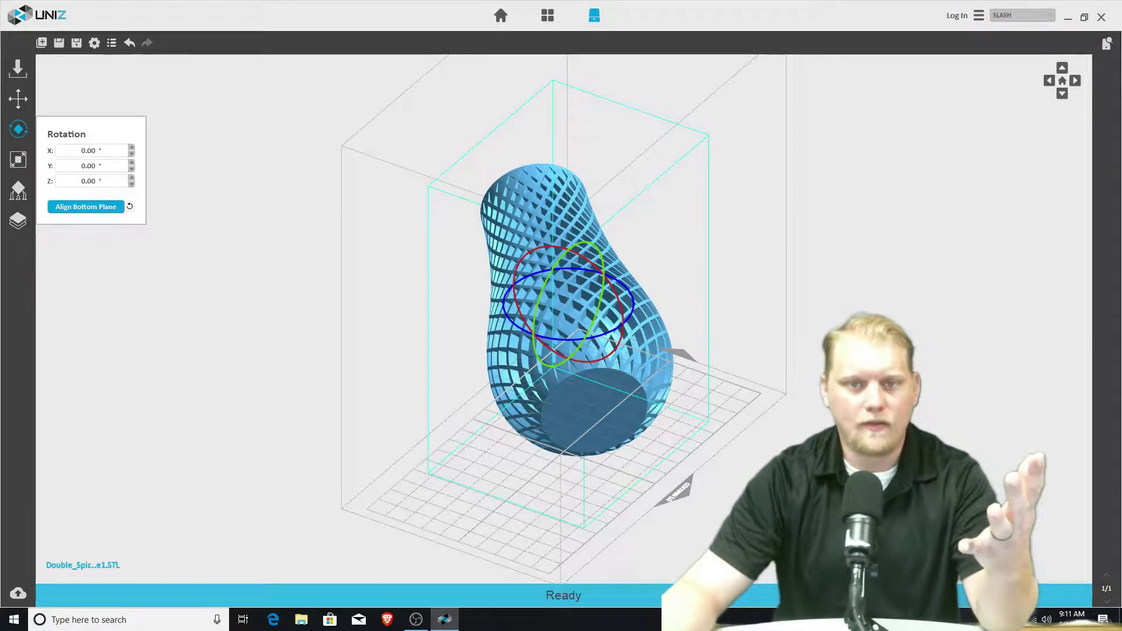
pyautogui.moveTo(795, 364); pyautogui.dragTo(248, 408)
pyautogui.click(86, 208)
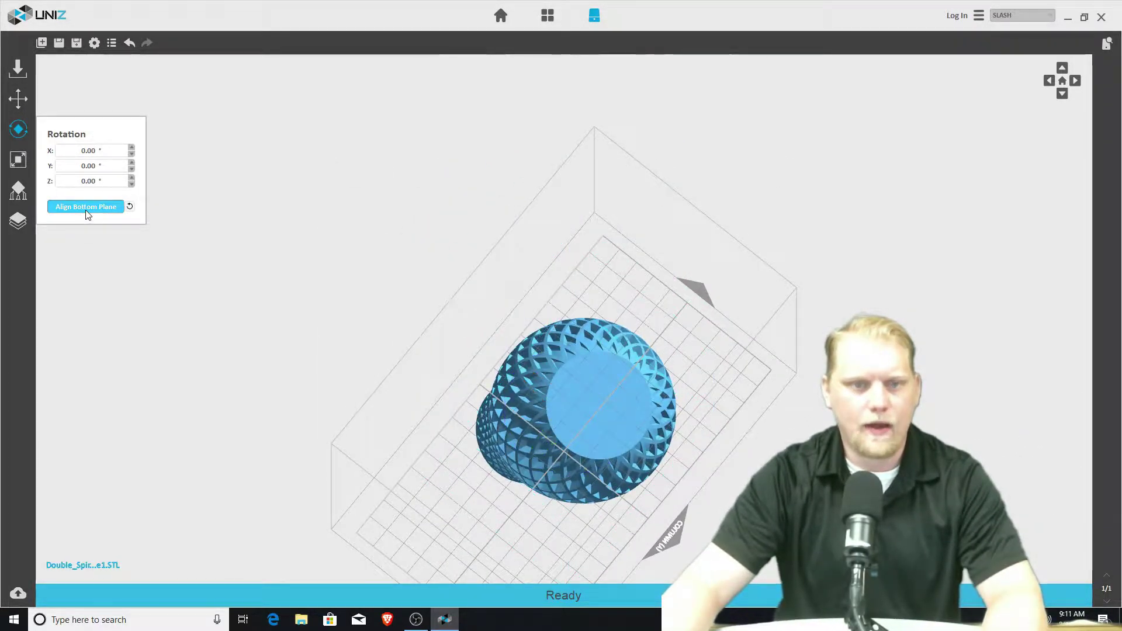
pyautogui.click(595, 400)
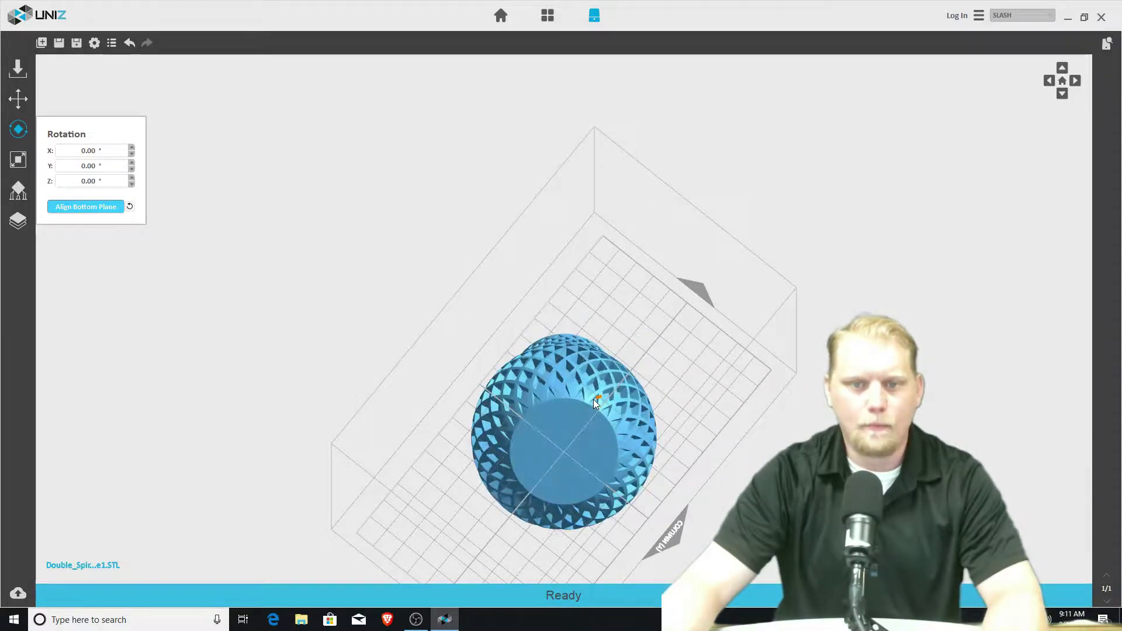
# Step: Set the vase's Y rotation to 20°
pyautogui.moveTo(725, 359); pyautogui.dragTo(534, 352)
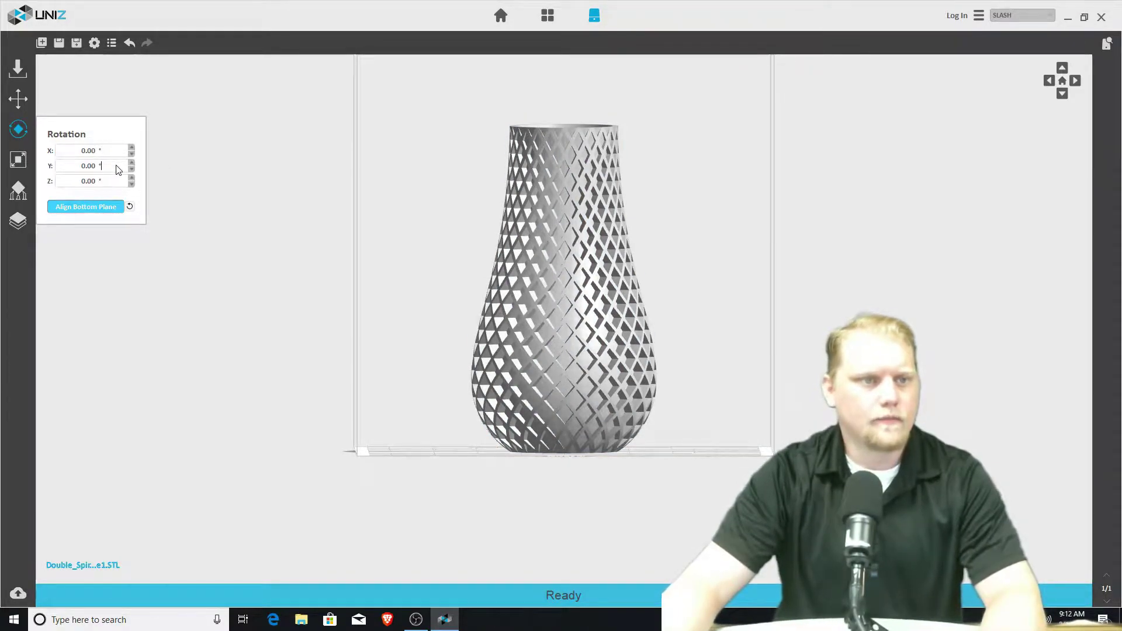
pyautogui.write('15')
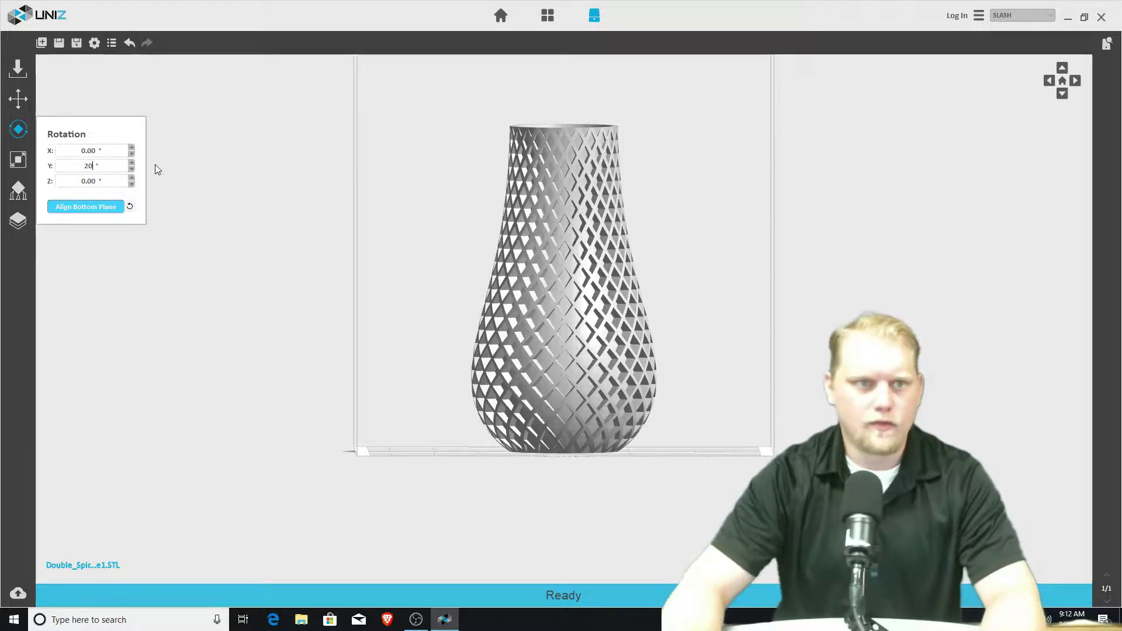
pyautogui.press('Tab')
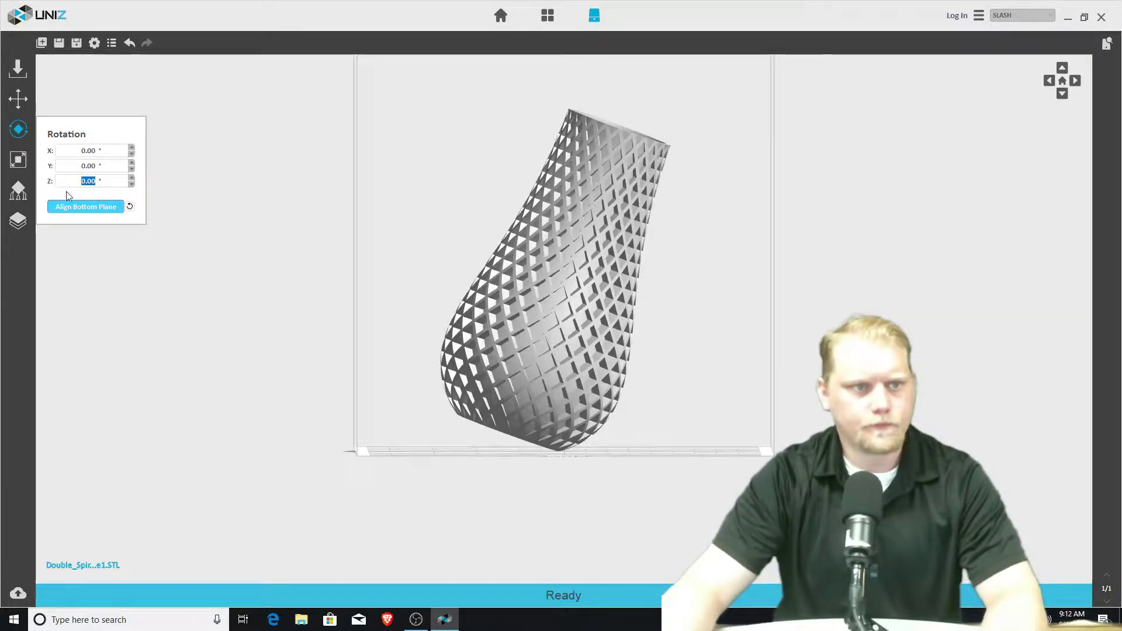
# Step: Try scaling the vase to a 75 mm Z size and to a scale of 2, and return the scale to 1
pyautogui.click(25, 162)
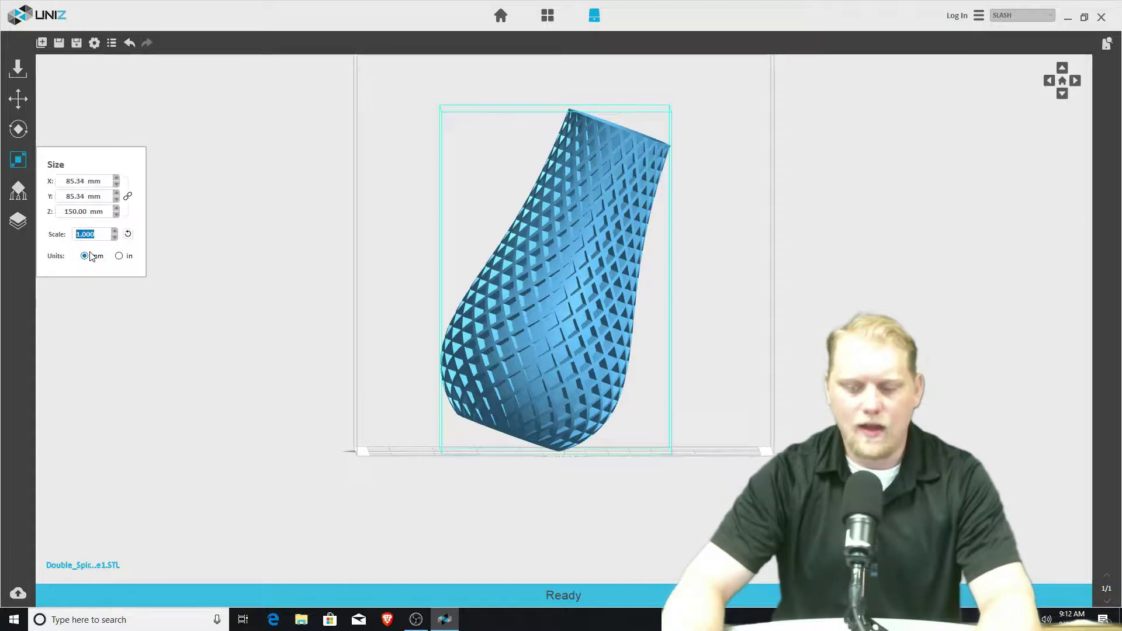
pyautogui.press('Return')
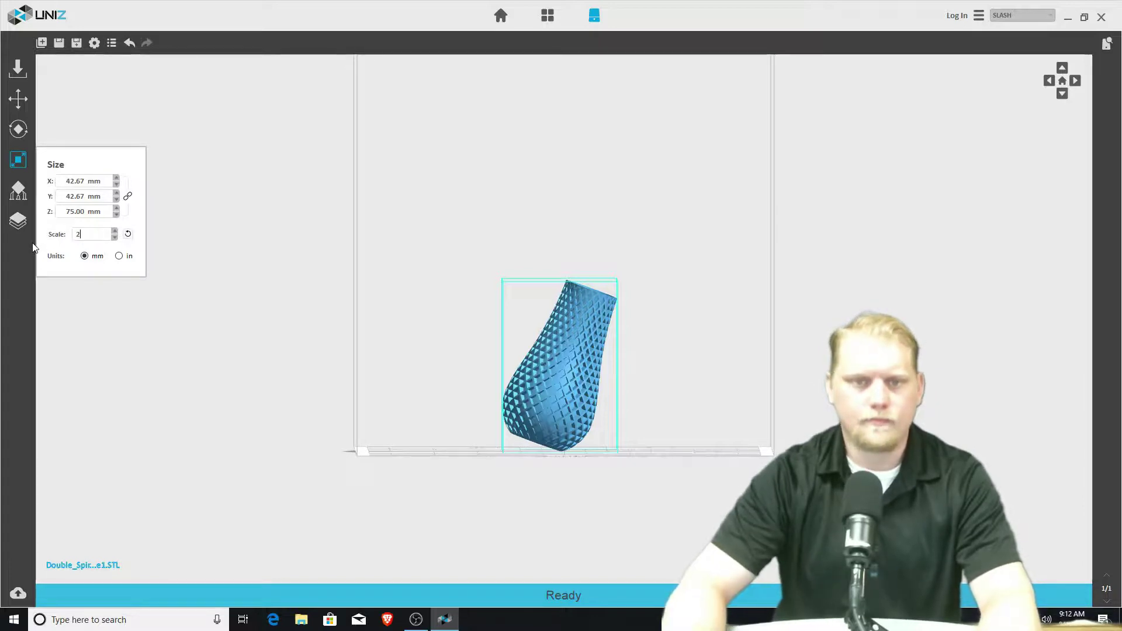
pyautogui.press('Return')
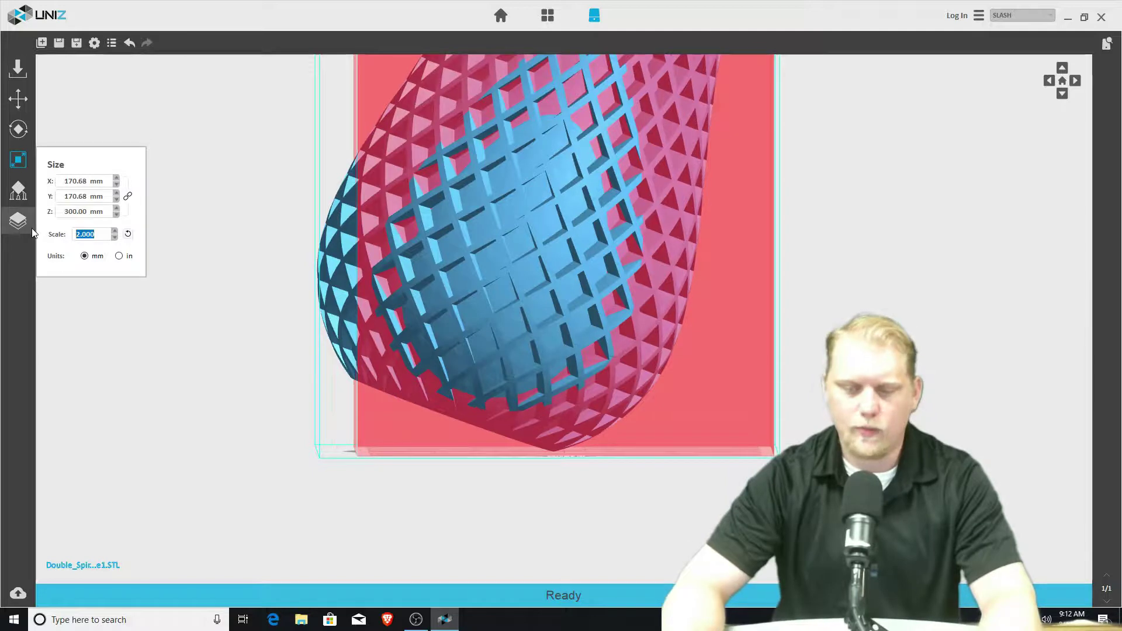
pyautogui.write('1')
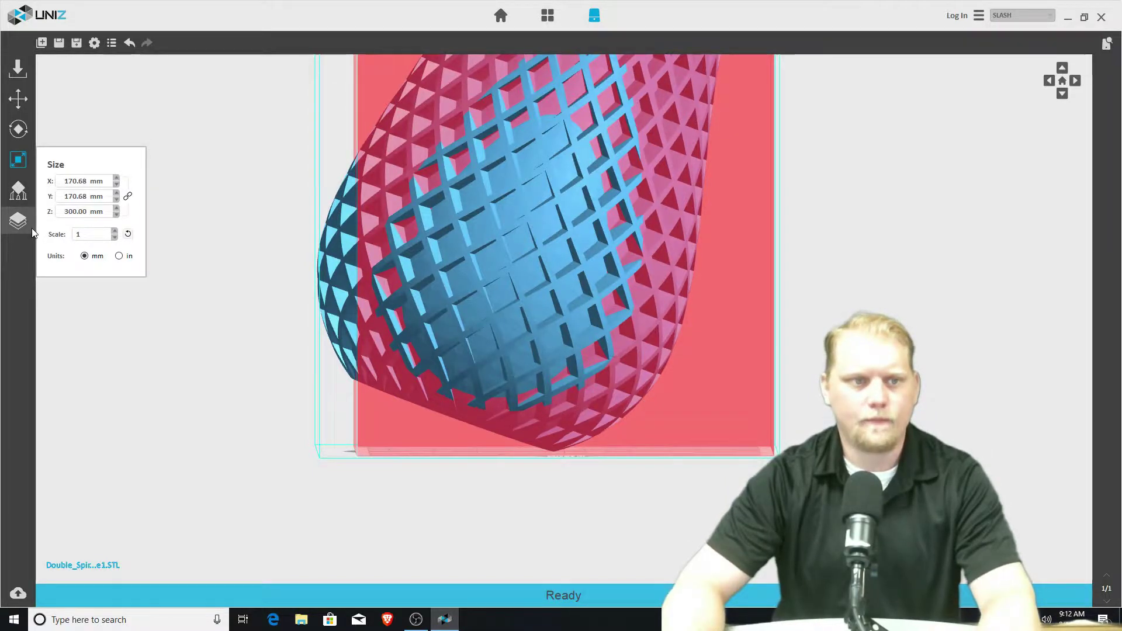
pyautogui.press('Return')
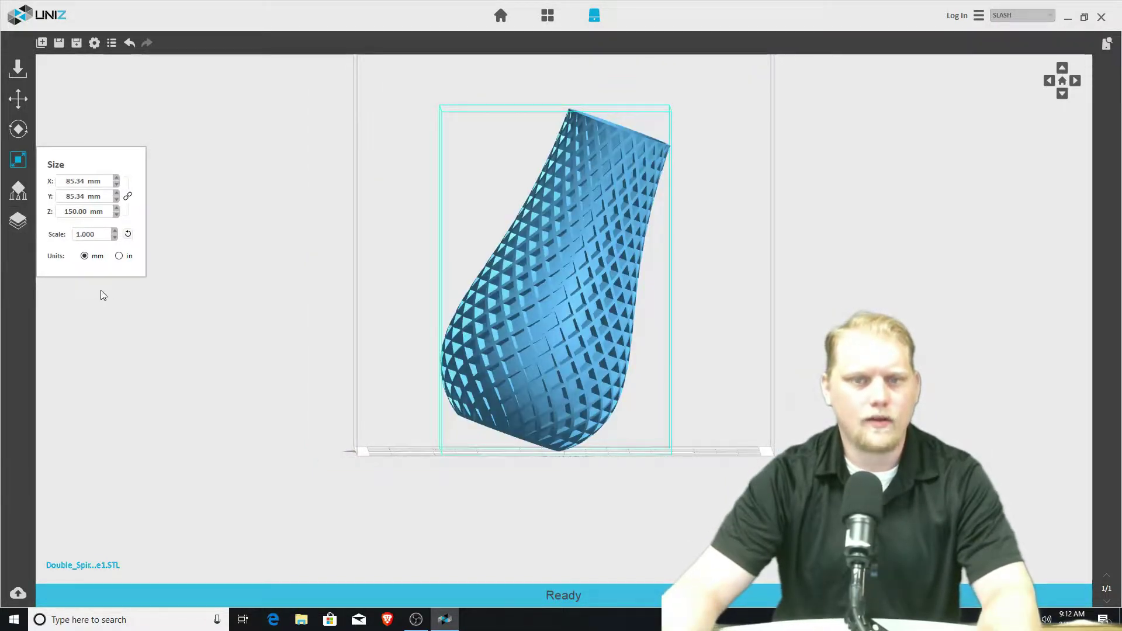
# Step: Try inches as the vase's size unit and switch back to millimetres
pyautogui.moveTo(242, 192); pyautogui.dragTo(229, 220)
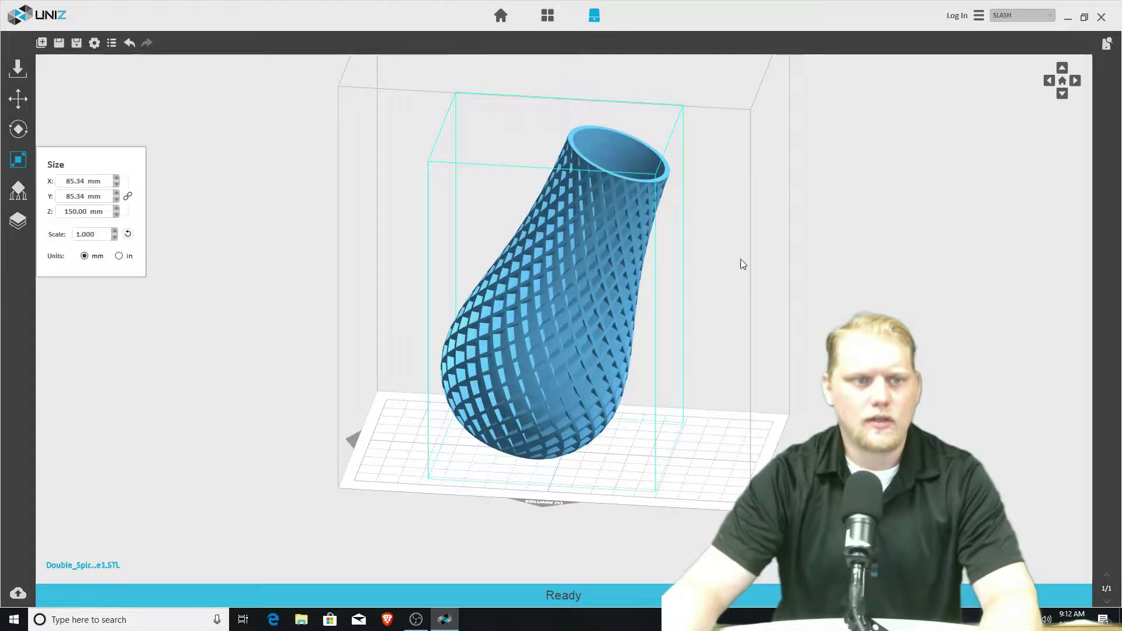
pyautogui.moveTo(741, 264); pyautogui.dragTo(590, 230)
pyautogui.click(119, 256)
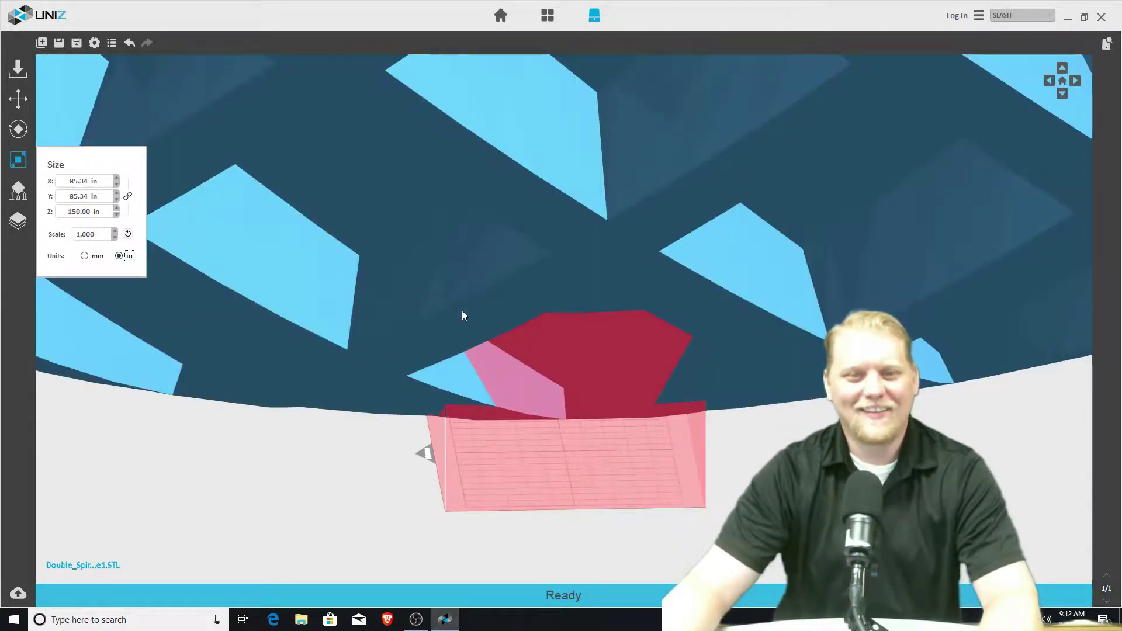
pyautogui.click(84, 256)
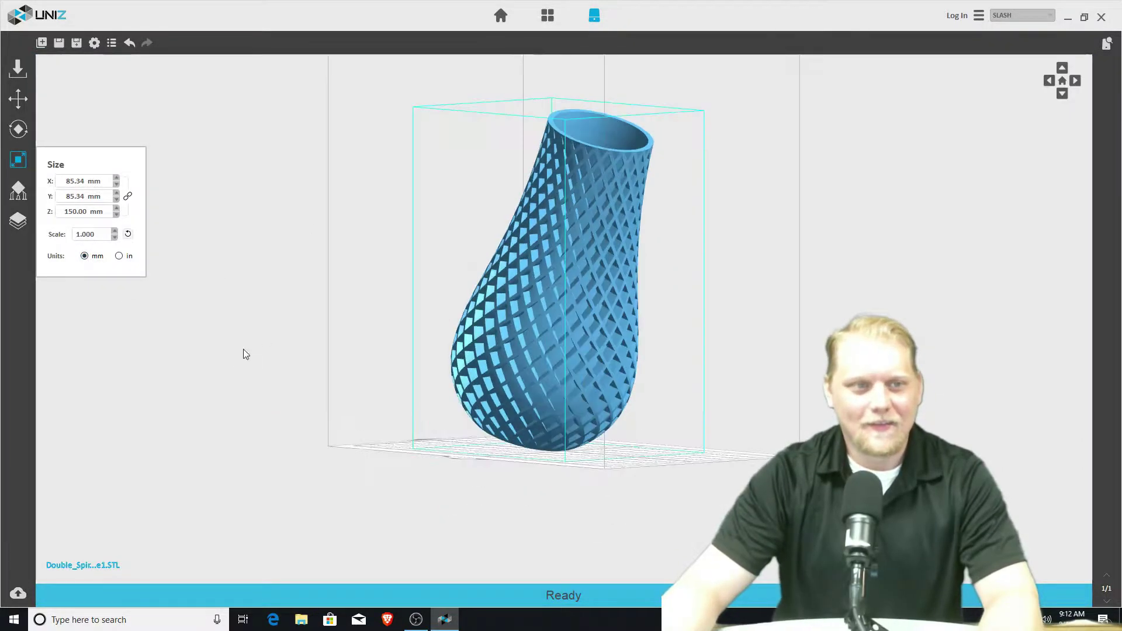
# Step: Change the size units to inches again, compare the vase with the build volume, and restore millimetres
pyautogui.moveTo(232, 359); pyautogui.dragTo(240, 310)
pyautogui.moveTo(692, 290); pyautogui.dragTo(599, 332)
pyautogui.moveTo(804, 335); pyautogui.dragTo(804, 292)
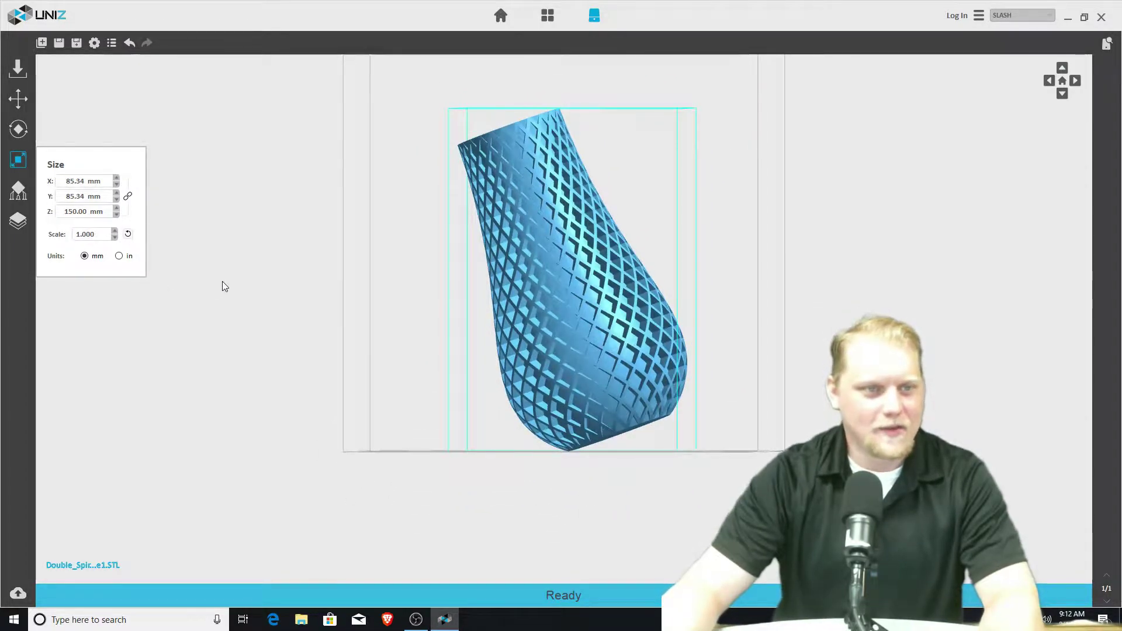
pyautogui.click(119, 256)
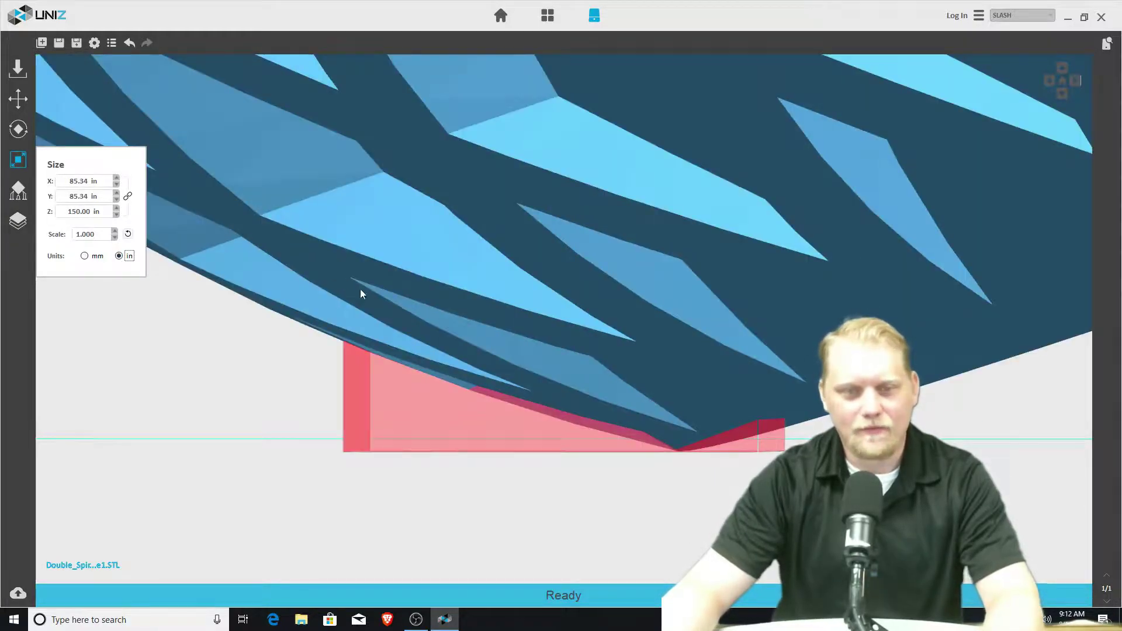
pyautogui.moveTo(378, 283); pyautogui.dragTo(421, 322)
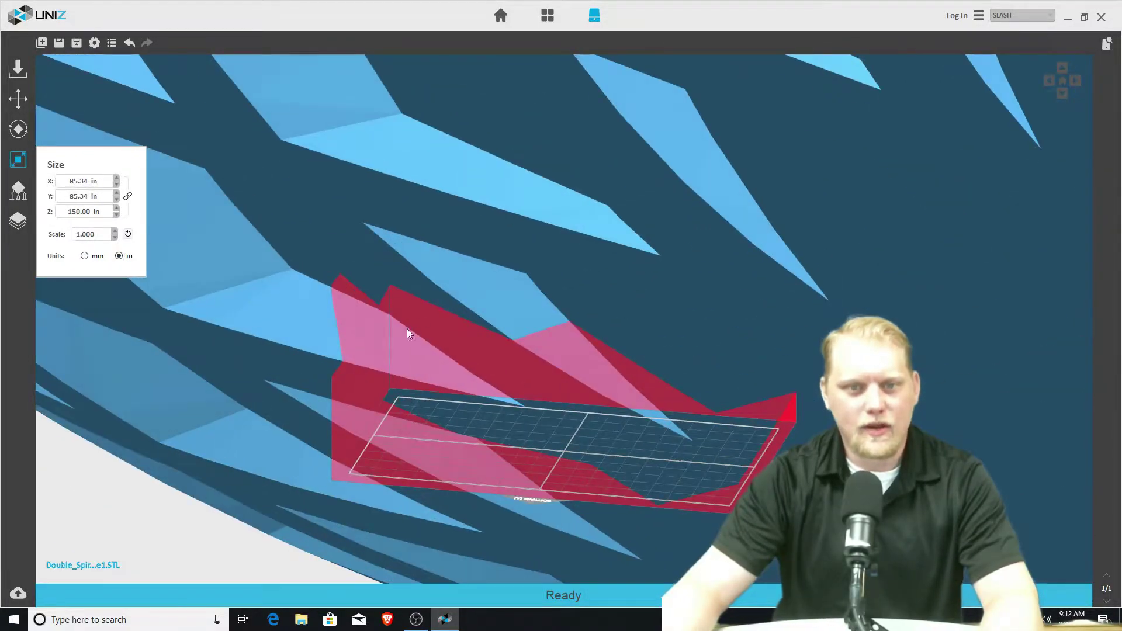
pyautogui.moveTo(596, 234); pyautogui.dragTo(647, 198)
pyautogui.scroll(5, 565, 287)
pyautogui.scroll(-5, 649, 194)
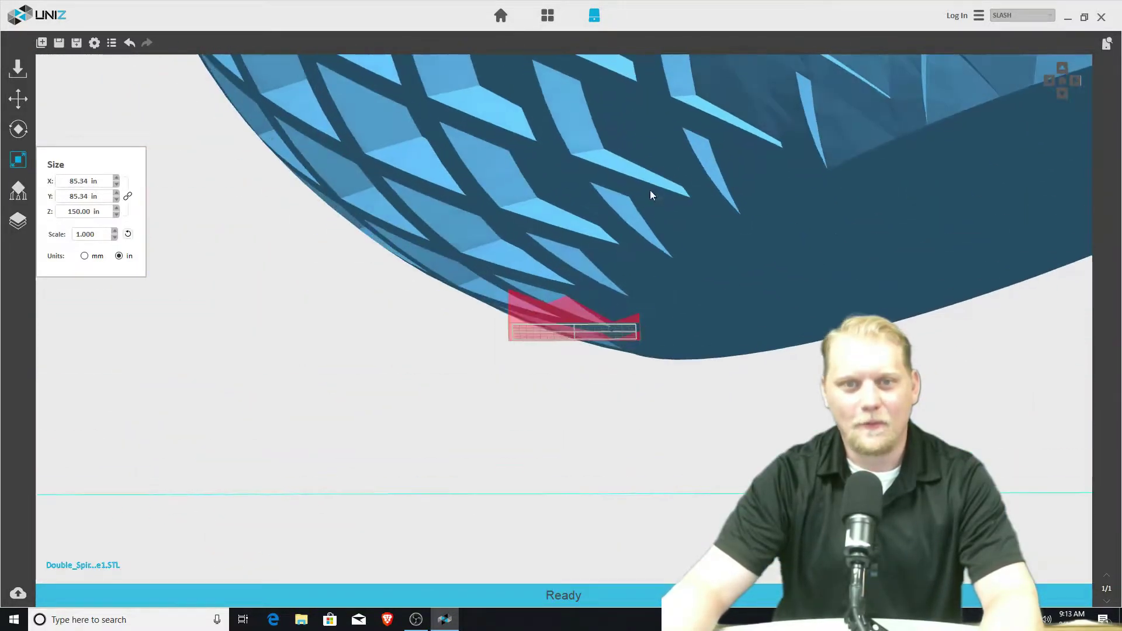
pyautogui.click(84, 256)
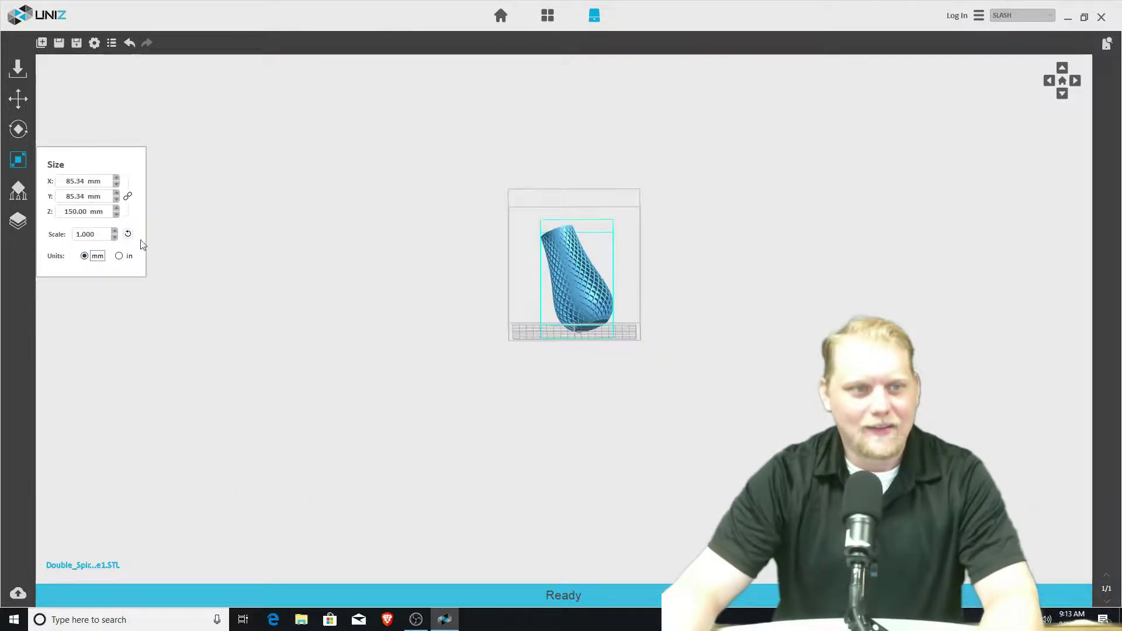
# Step: Generate supports for the tilted vase with 2.00 mm spacing, 2.00 mm diameter and internal supports enabled
pyautogui.moveTo(374, 251); pyautogui.dragTo(643, 311)
pyautogui.scroll(5, 643, 313)
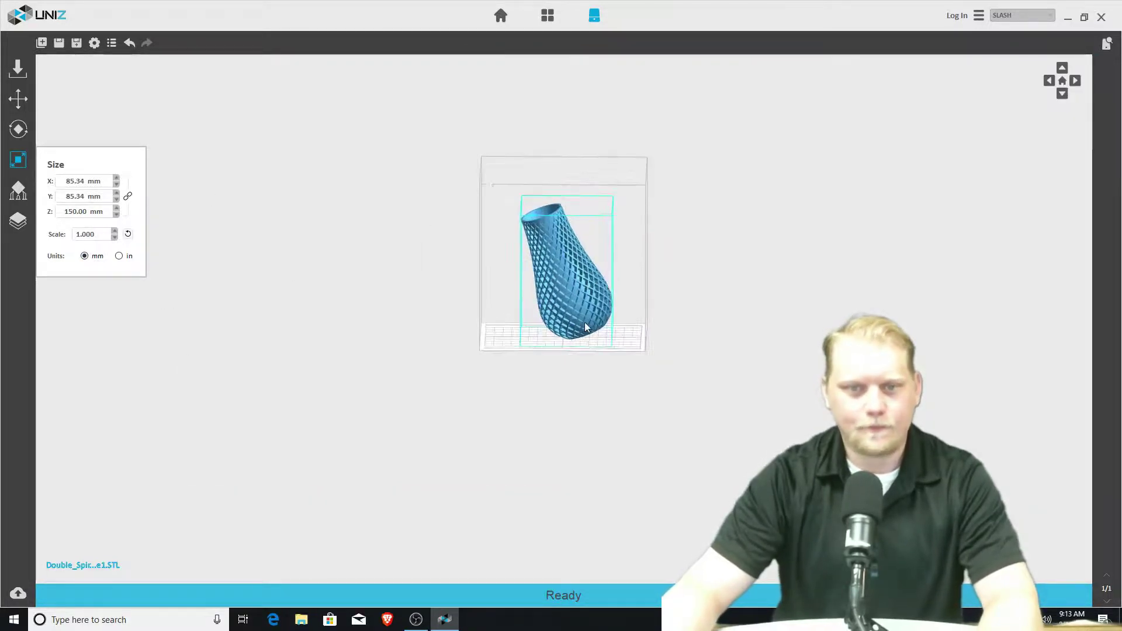
pyautogui.moveTo(603, 270); pyautogui.dragTo(475, 241)
pyautogui.moveTo(275, 238); pyautogui.dragTo(23, 269)
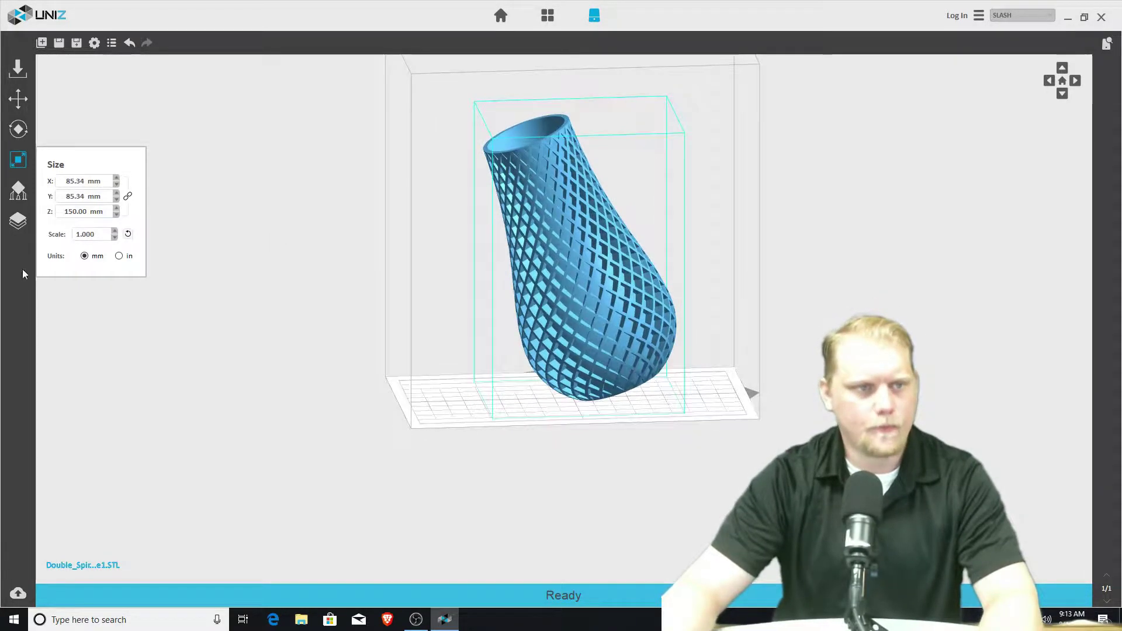
pyautogui.click(18, 190)
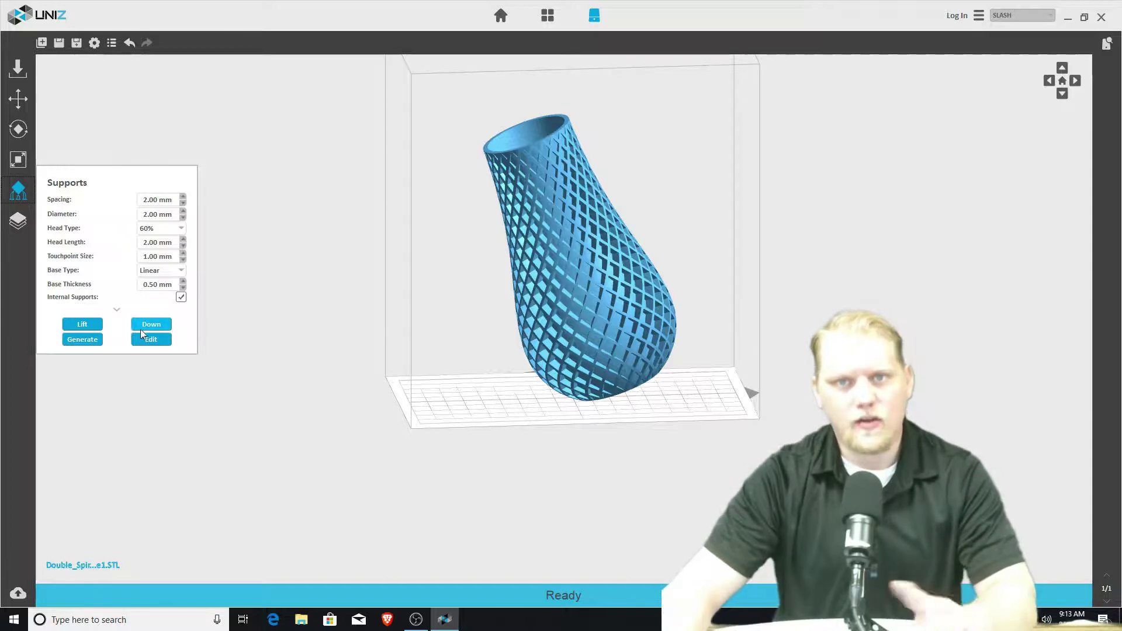
pyautogui.click(91, 341)
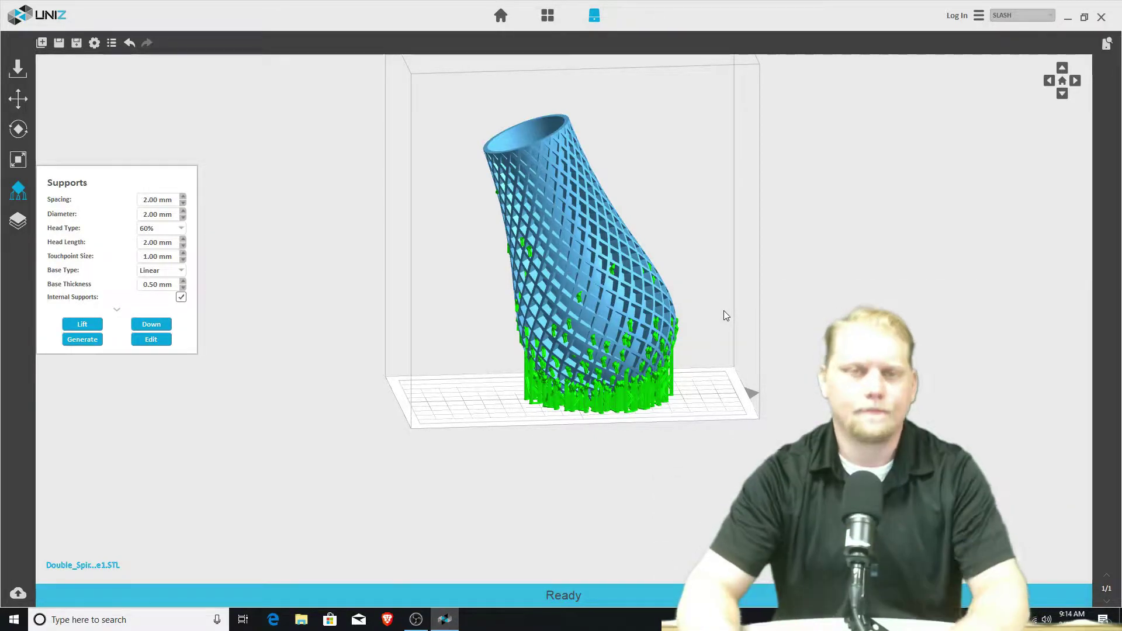
# Step: Inspect the generated supports around the vase from several angles, including a close look at the lattice wall and base
pyautogui.moveTo(799, 280); pyautogui.dragTo(585, 322)
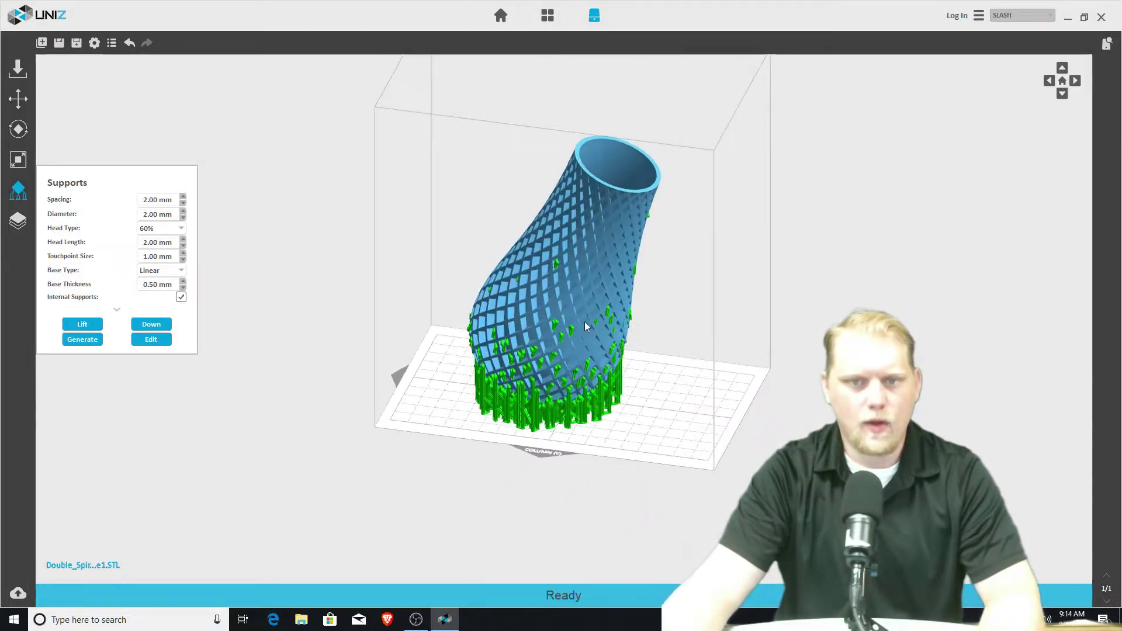
pyautogui.moveTo(759, 291); pyautogui.dragTo(791, 333)
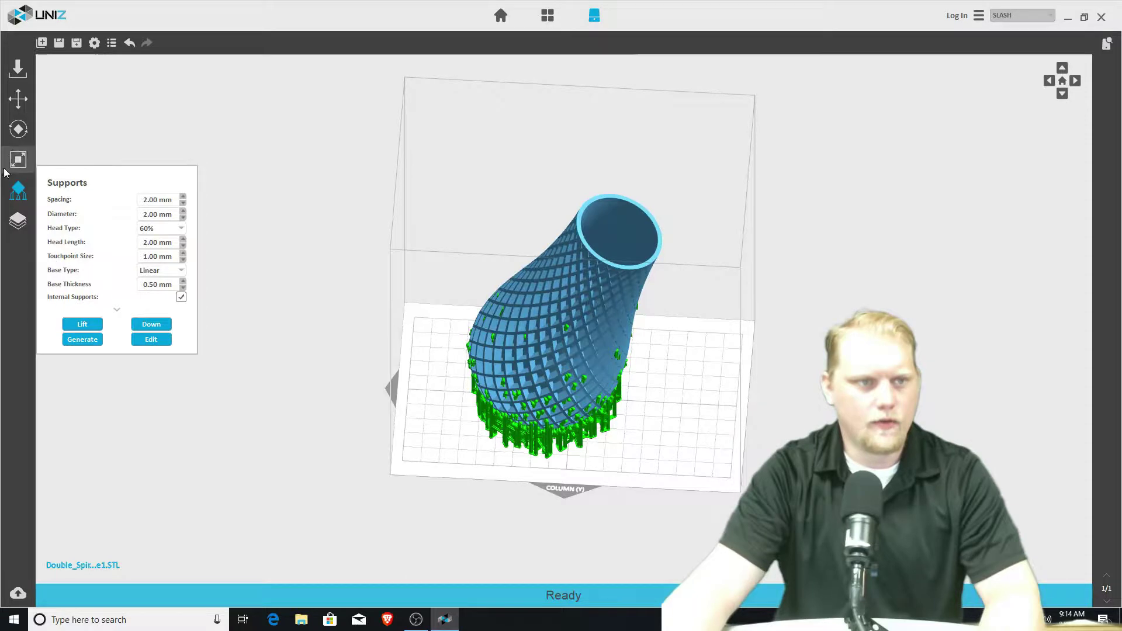
pyautogui.click(18, 98)
pyautogui.moveTo(553, 349); pyautogui.dragTo(571, 355)
pyautogui.moveTo(603, 373)
pyautogui.mouseDown(button='right')
pyautogui.moveTo(782, 390)
pyautogui.moveTo(689, 402)
pyautogui.moveTo(672, 392)
pyautogui.moveTo(664, 441)
pyautogui.moveTo(602, 361)
pyautogui.mouseUp(button='right')
pyautogui.click(768, 342)
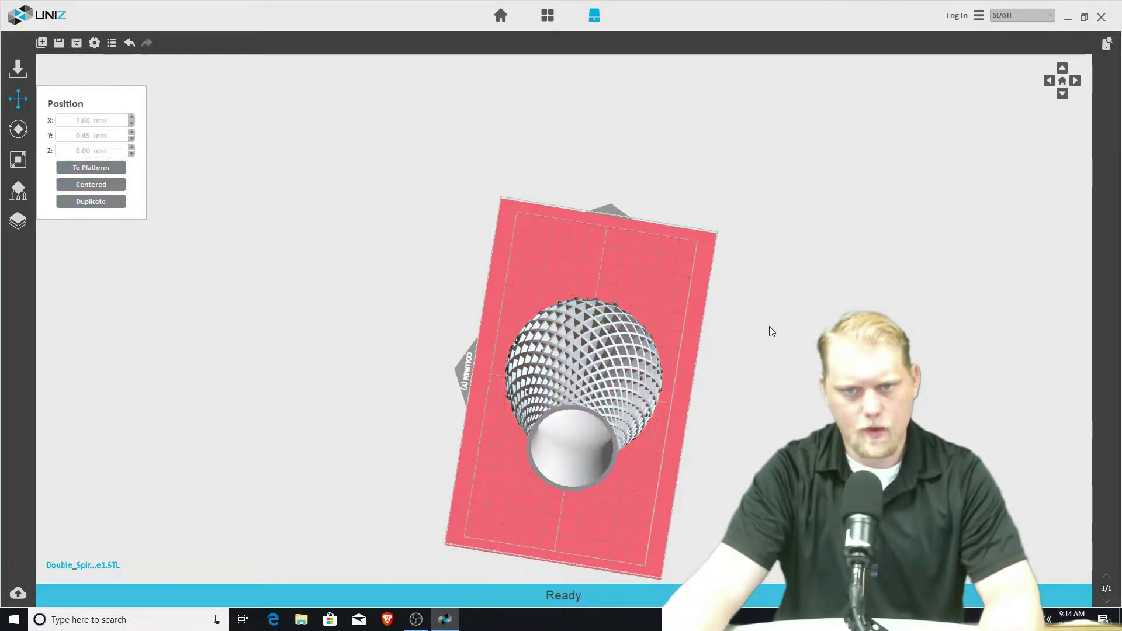
pyautogui.click(18, 191)
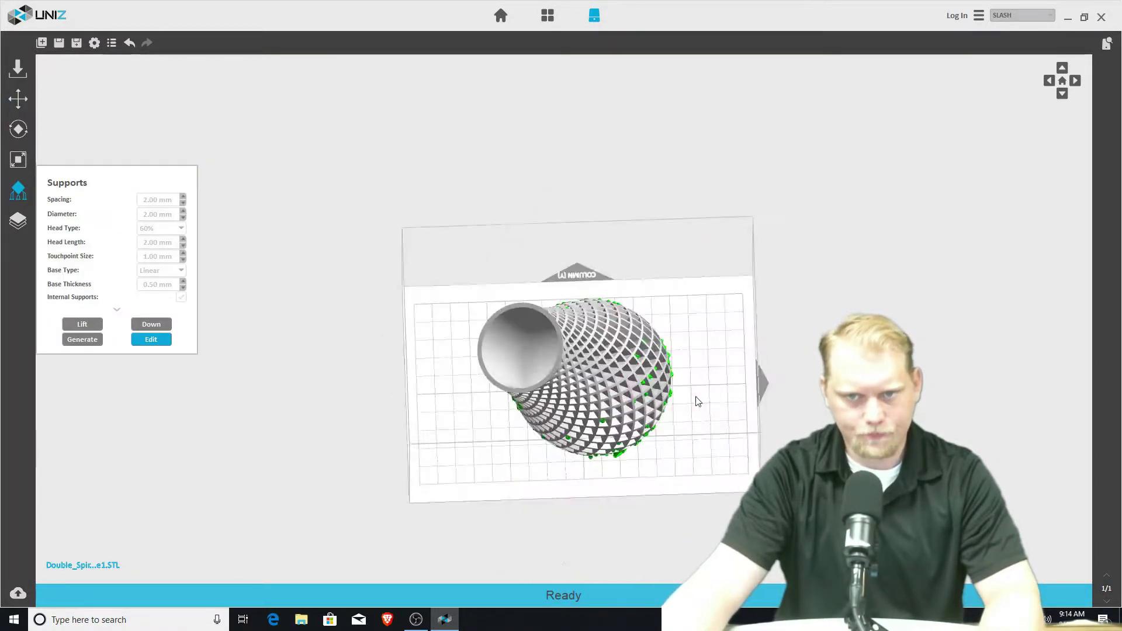
pyautogui.scroll(6, 585, 405)
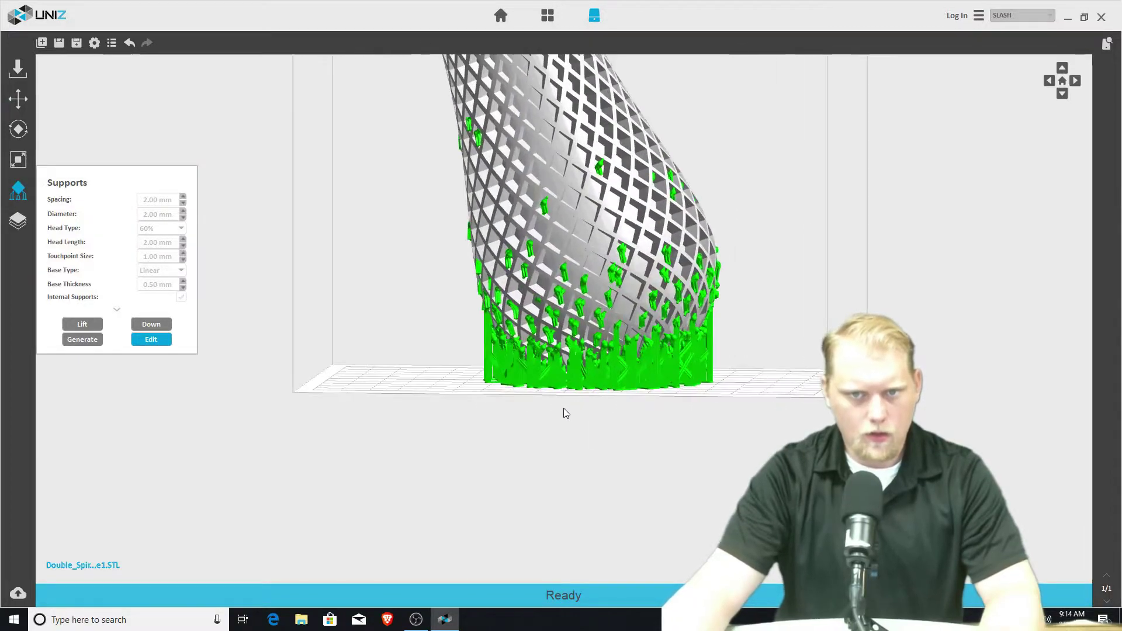
pyautogui.scroll(5, 550, 313)
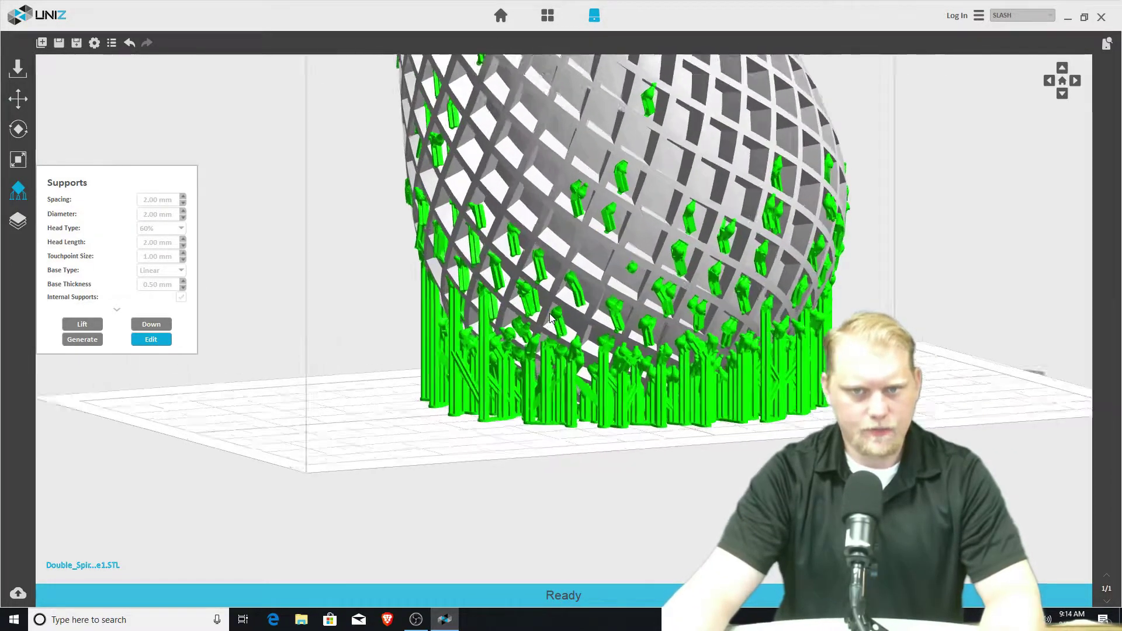
pyautogui.scroll(1, 549, 313)
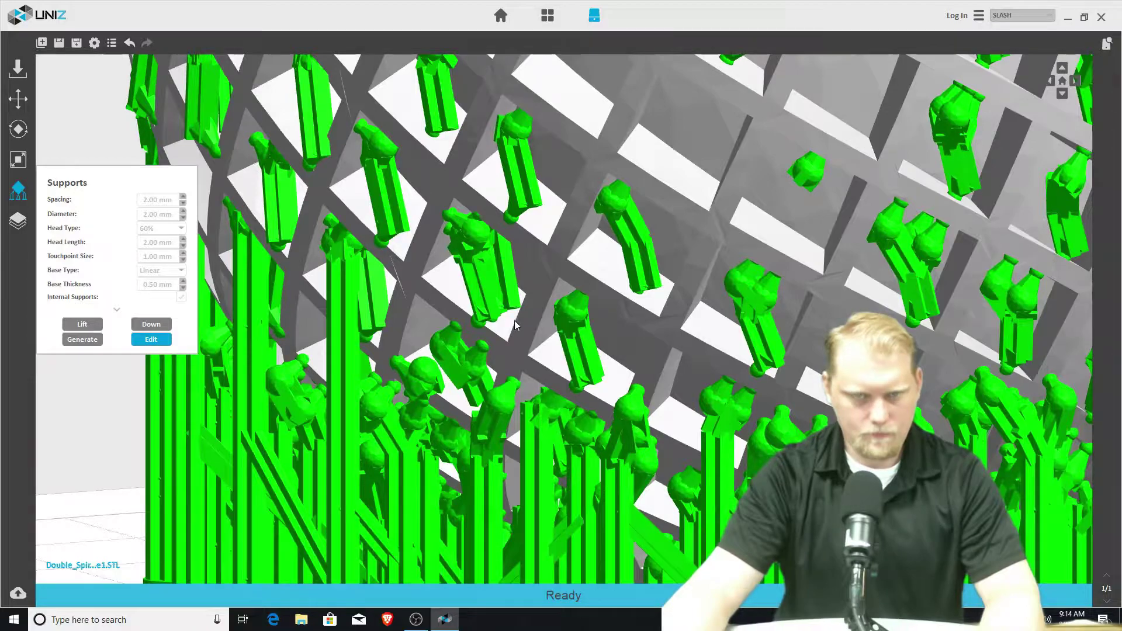
pyautogui.moveTo(464, 305); pyautogui.dragTo(461, 329)
pyautogui.scroll(-5, 544, 276)
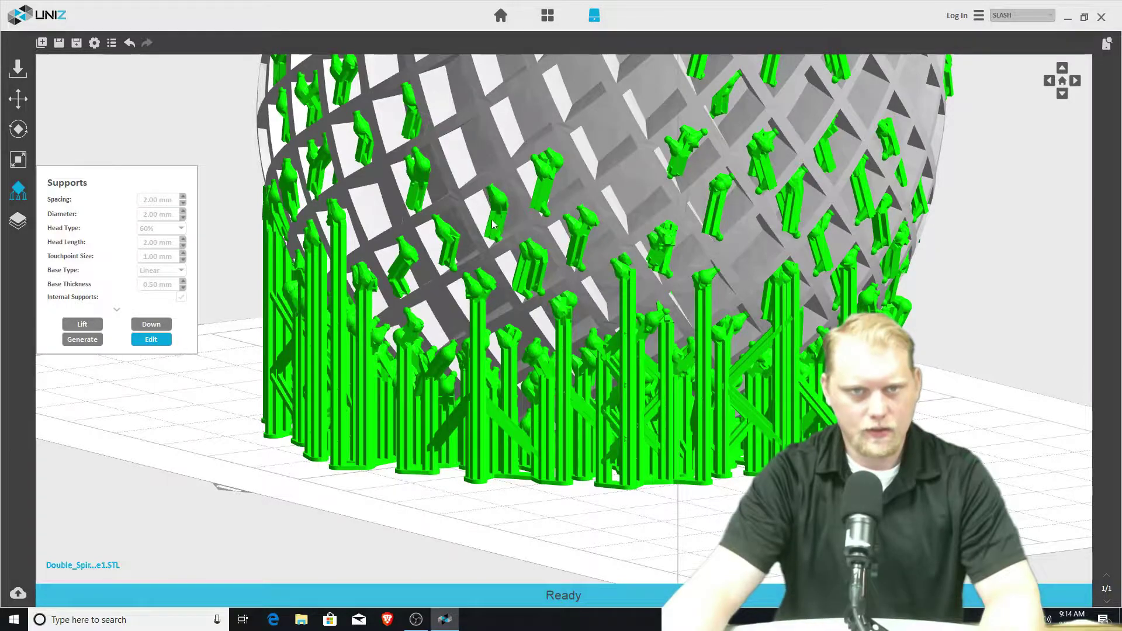
pyautogui.moveTo(492, 224); pyautogui.dragTo(560, 215)
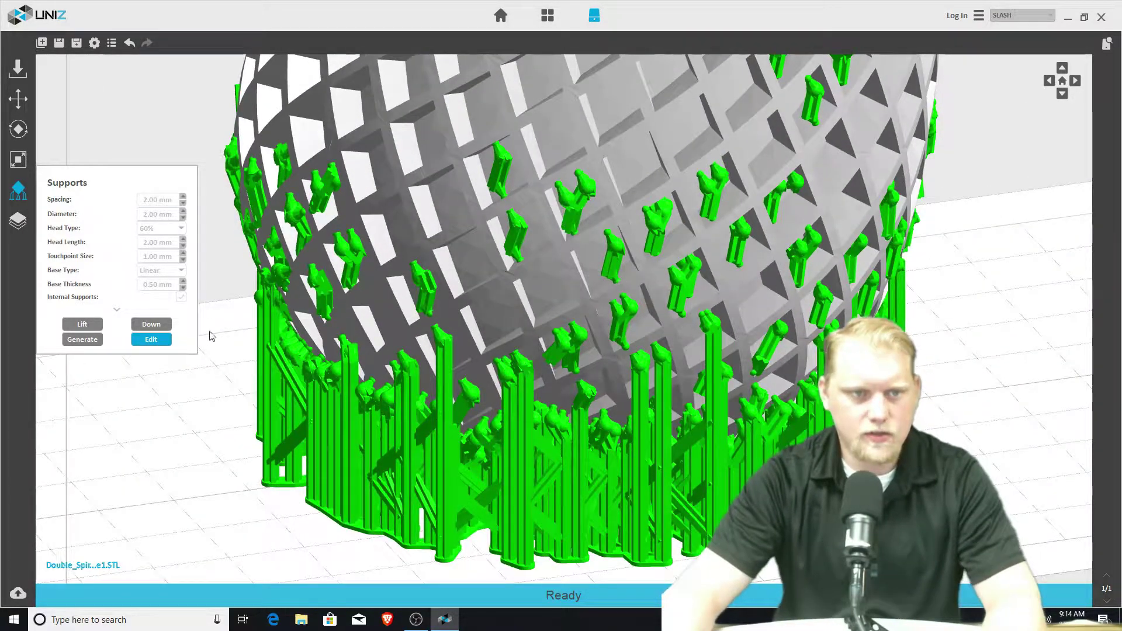
# Step: Enter support editing and delete several individual supports from the vase's lower lattice wall
pyautogui.click(166, 341)
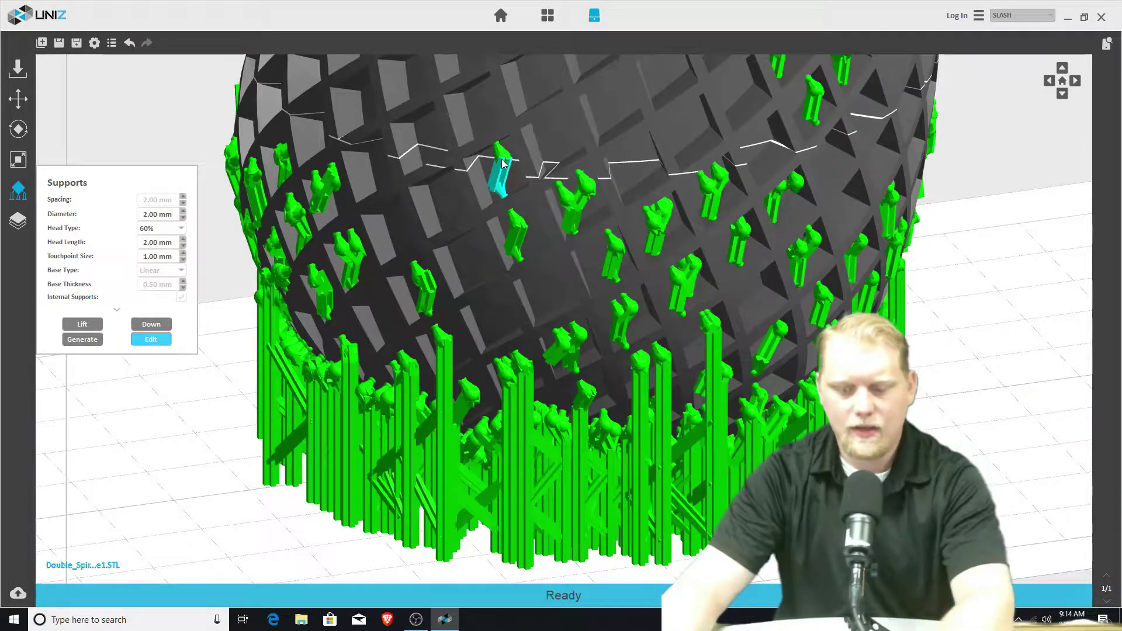
pyautogui.press('Delete')
pyautogui.click(585, 188)
pyautogui.press('Delete')
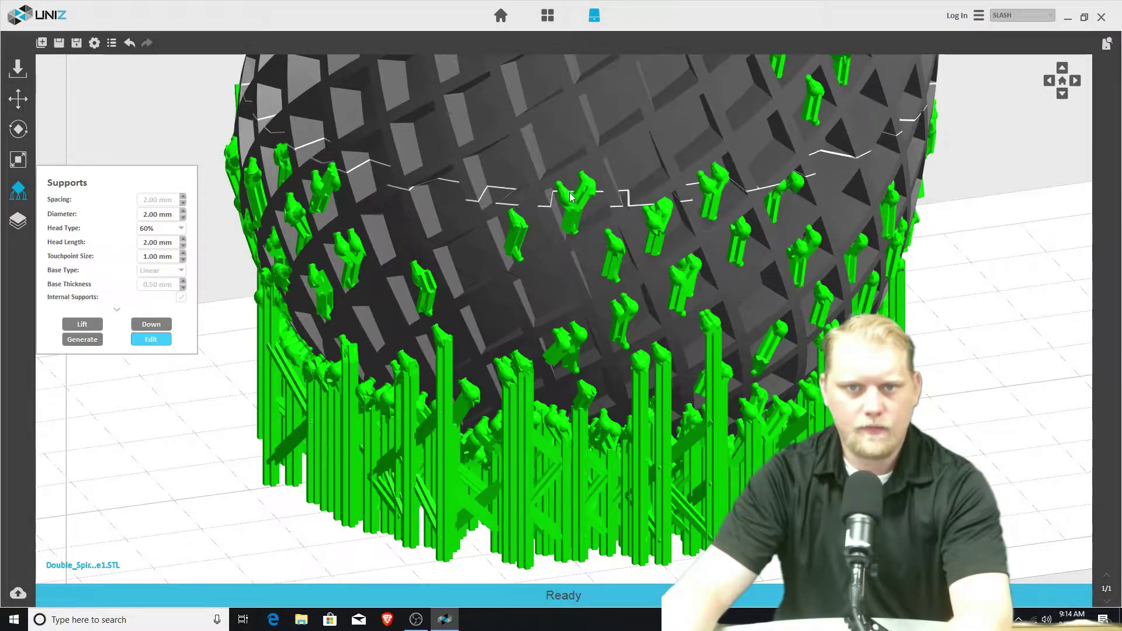
pyautogui.click(571, 228)
pyautogui.press('Delete')
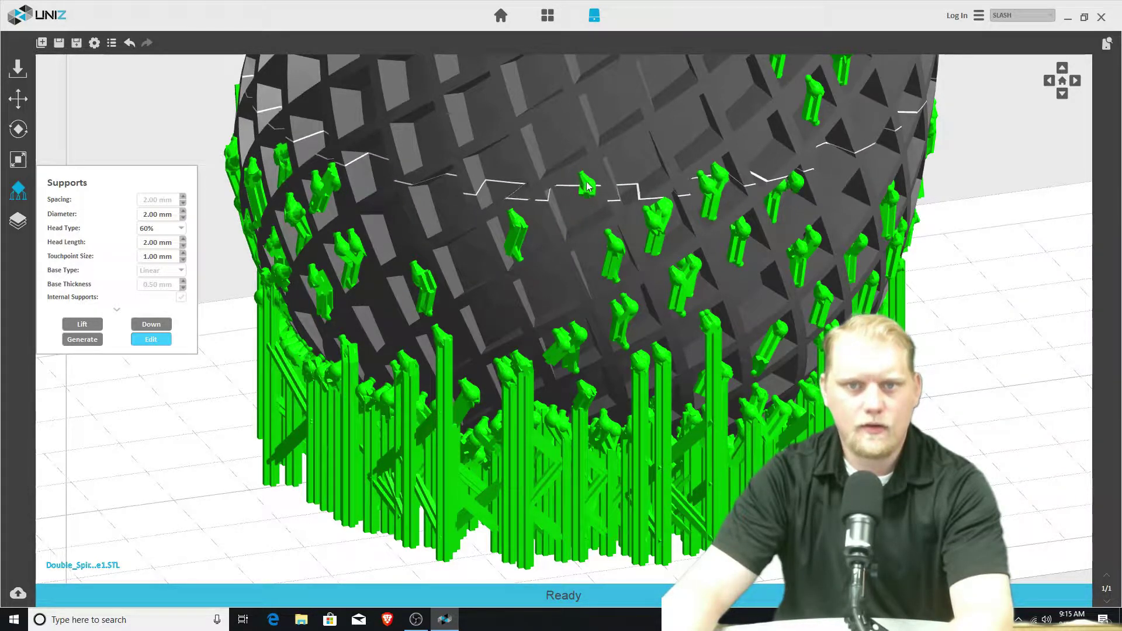
pyautogui.click(518, 234)
pyautogui.press('Delete')
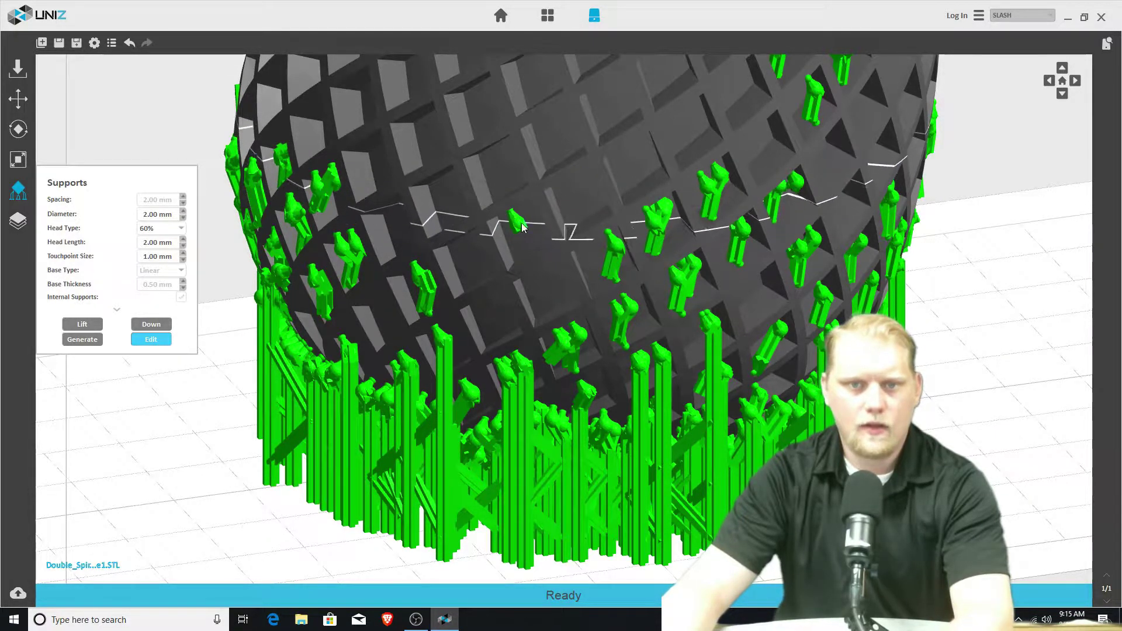
# Step: Delete further isolated supports from the vase's lattice wall, higher up around its side
pyautogui.moveTo(411, 270); pyautogui.dragTo(531, 219, button='right')
pyautogui.click(625, 222)
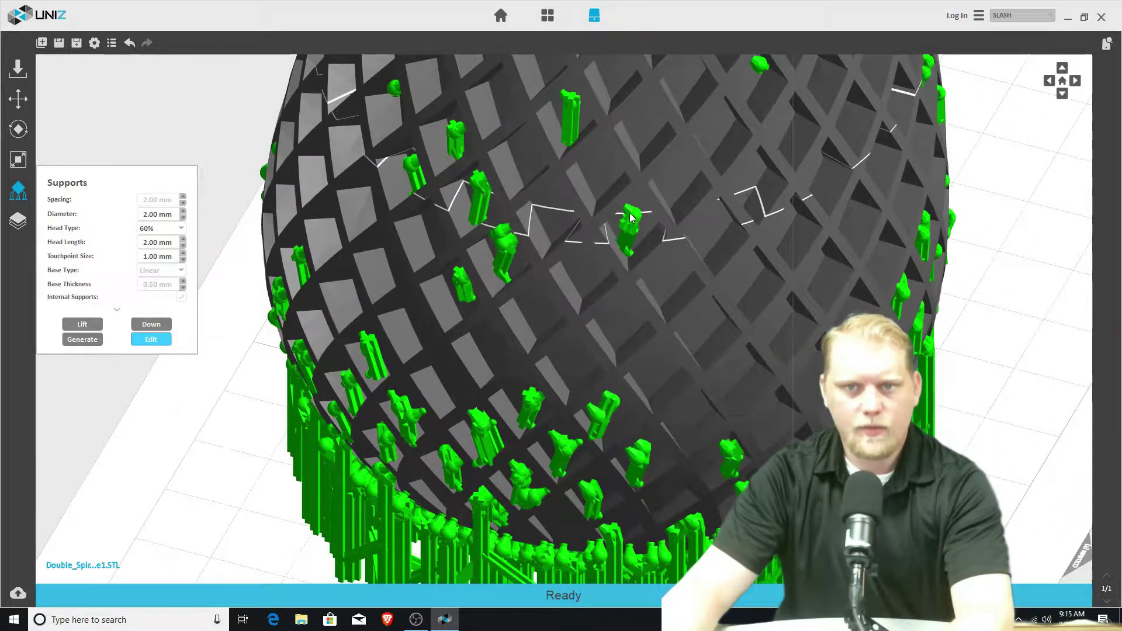
pyautogui.press('Delete')
pyautogui.click(628, 226)
pyautogui.press('Delete')
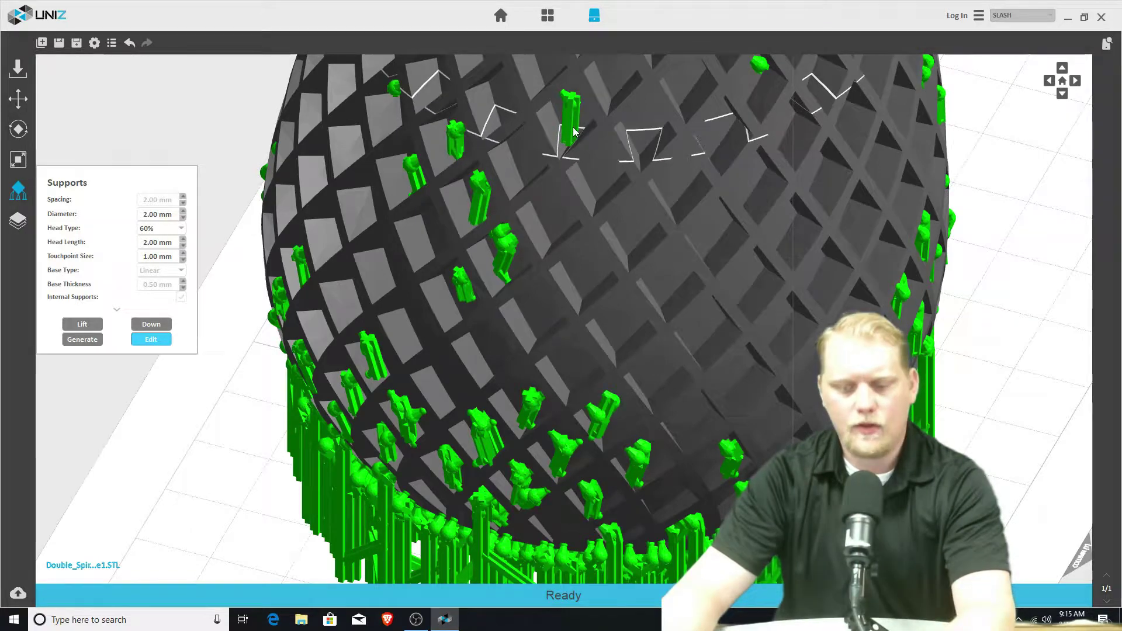
pyautogui.press('Delete')
# Step: Examine the remaining supports on the lattice wall up close and their touchpoints from beneath the vase
pyautogui.moveTo(743, 85); pyautogui.dragTo(633, 93, button='right')
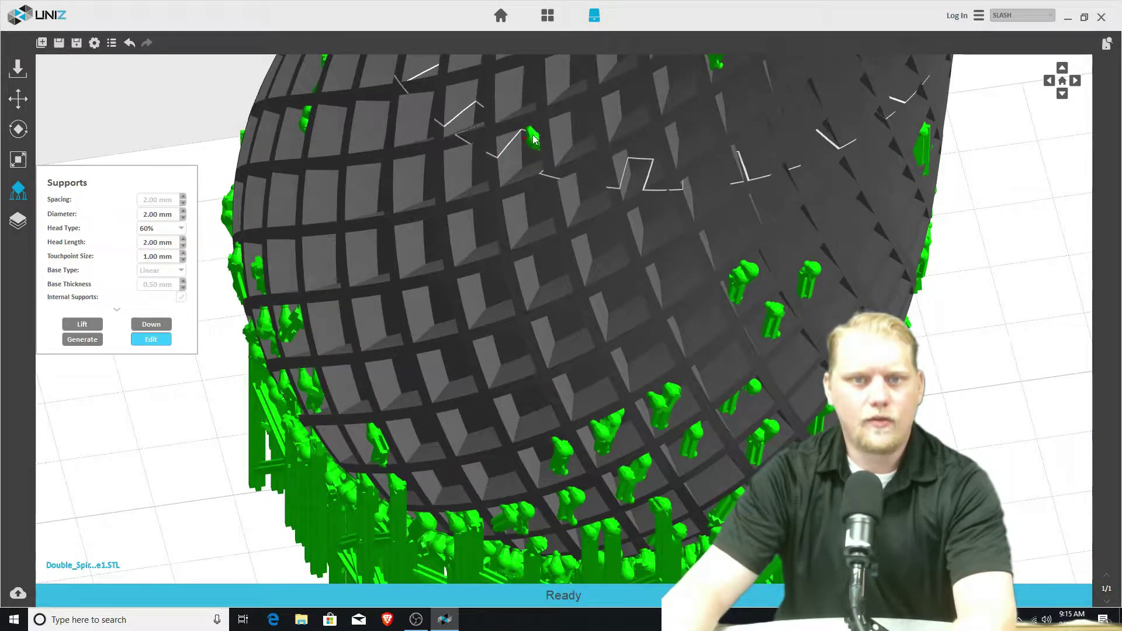
pyautogui.moveTo(755, 175); pyautogui.dragTo(718, 194, button='right')
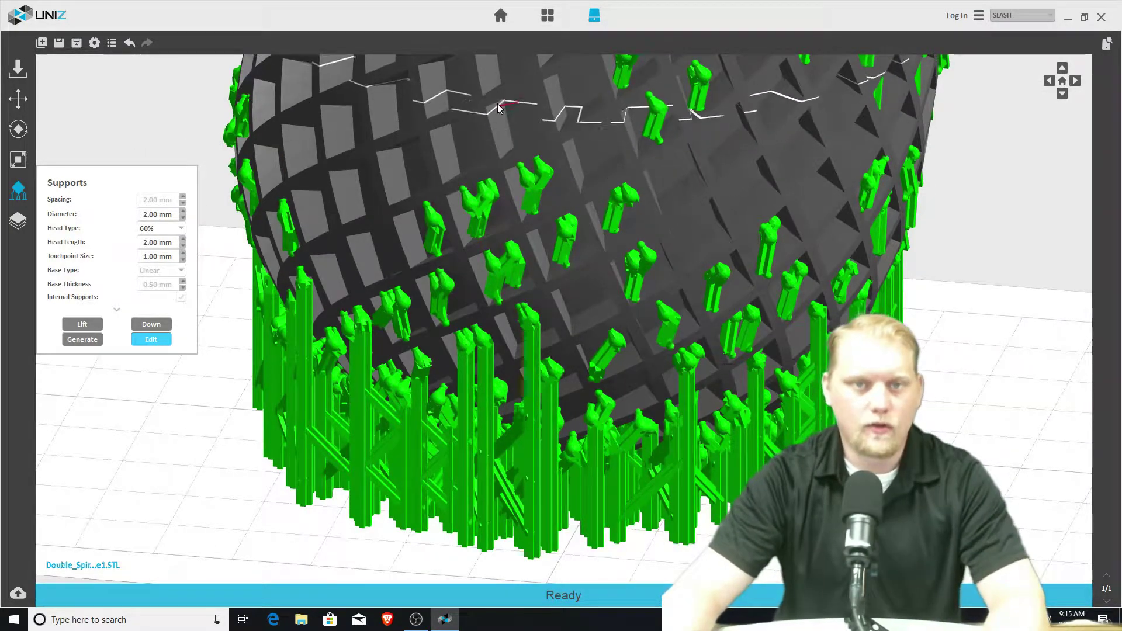
pyautogui.scroll(5, 520, 109)
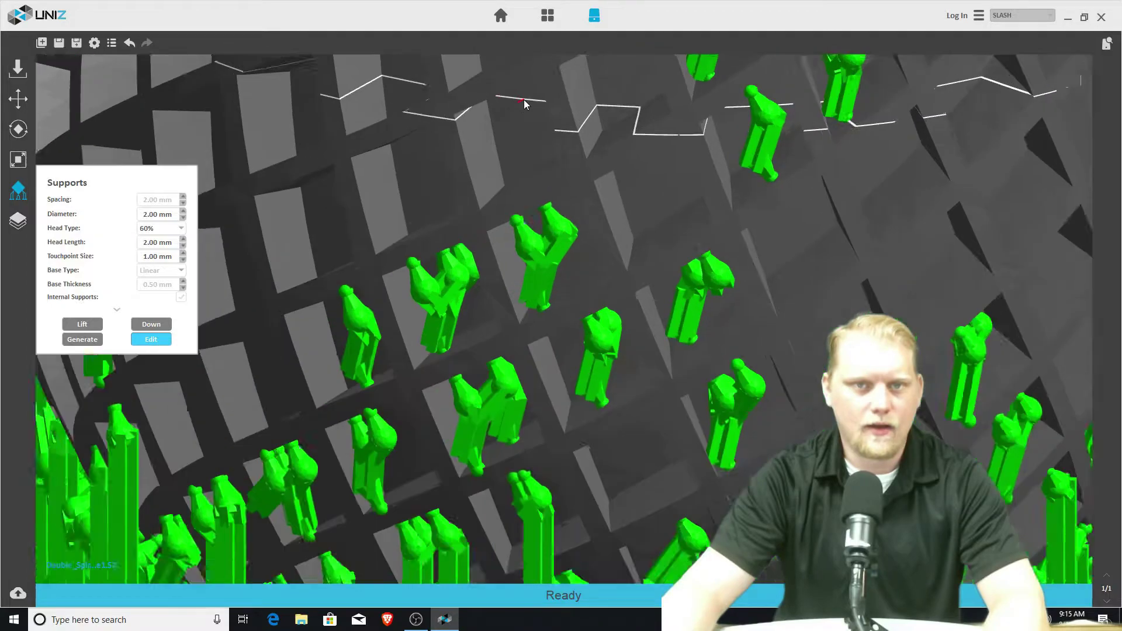
pyautogui.scroll(-3, 518, 141)
pyautogui.scroll(3, 491, 148)
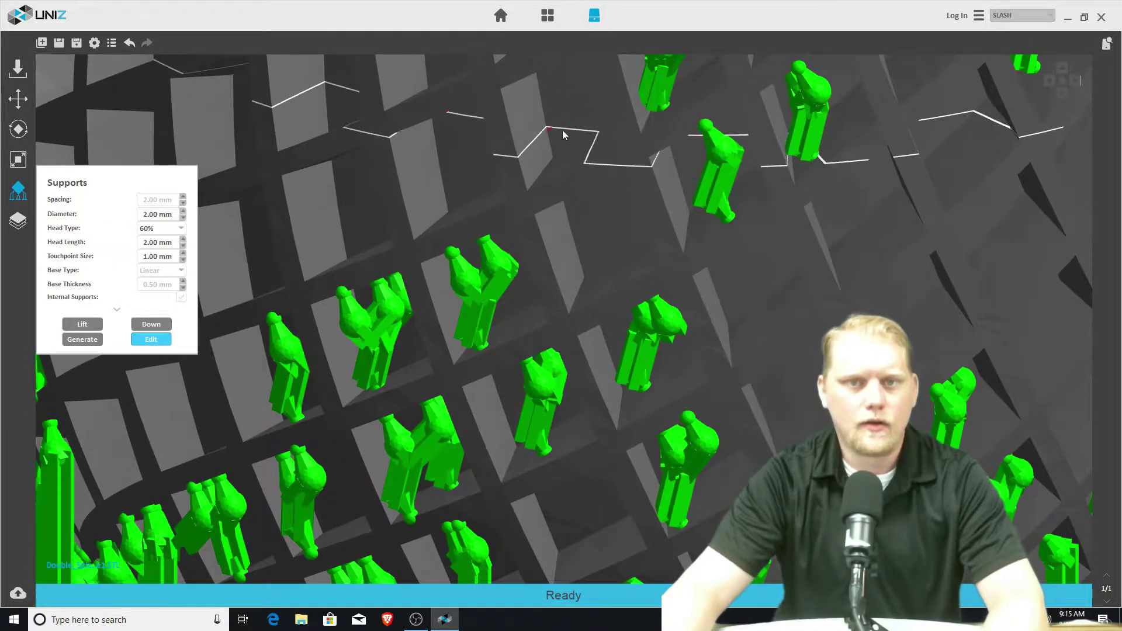
pyautogui.scroll(-8, 588, 275)
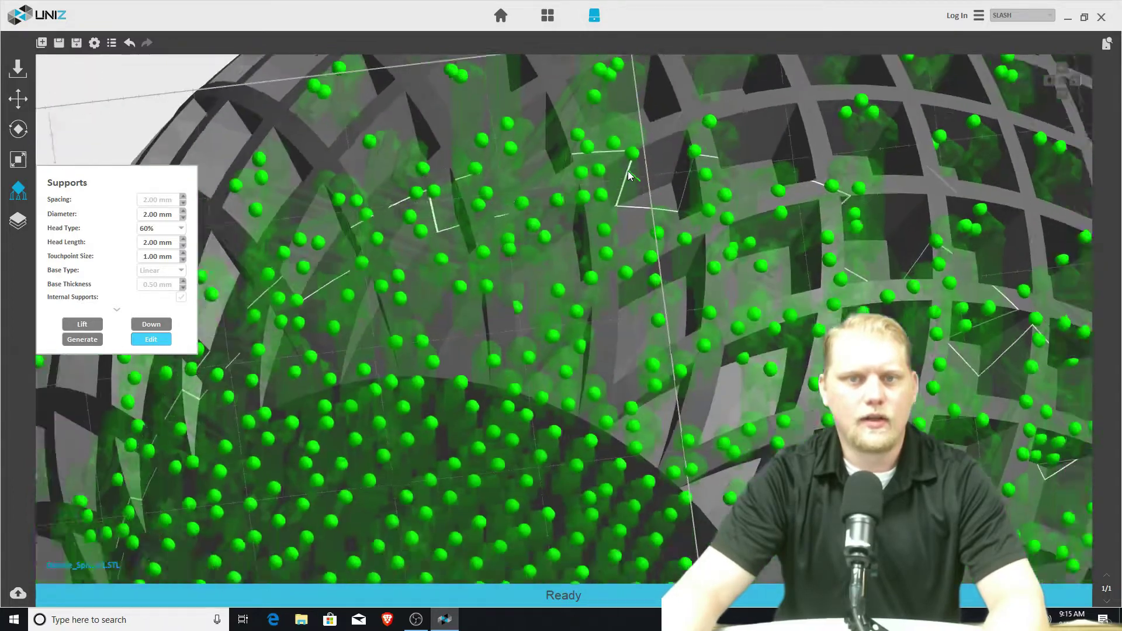
pyautogui.scroll(-2, 637, 161)
pyautogui.scroll(2, 468, 154)
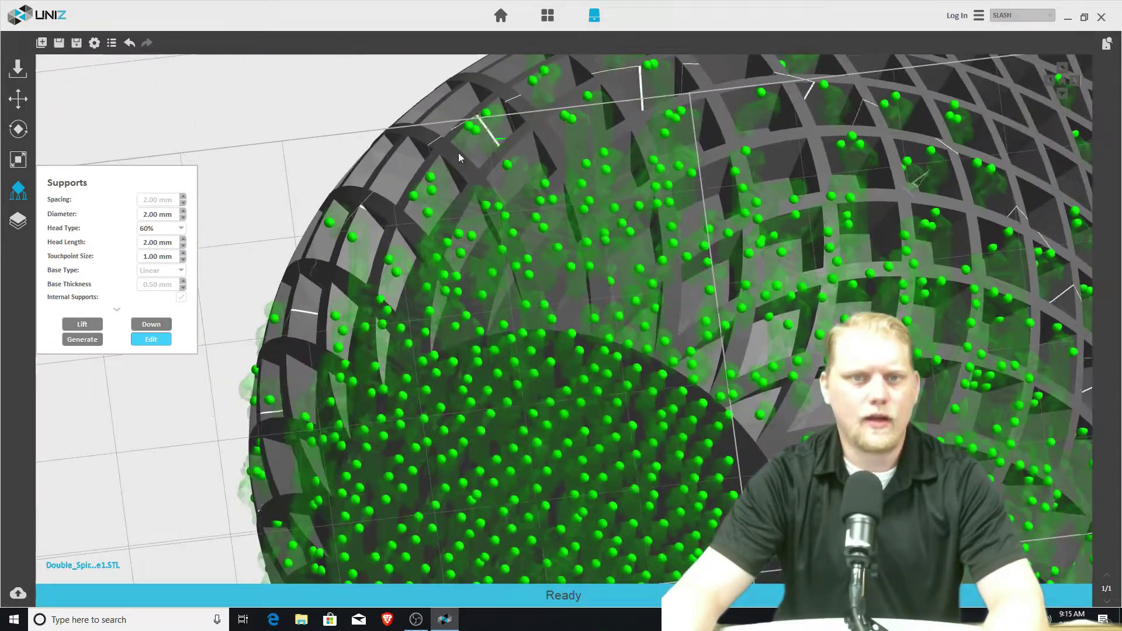
pyautogui.scroll(2, 441, 118)
pyautogui.scroll(3, 466, 152)
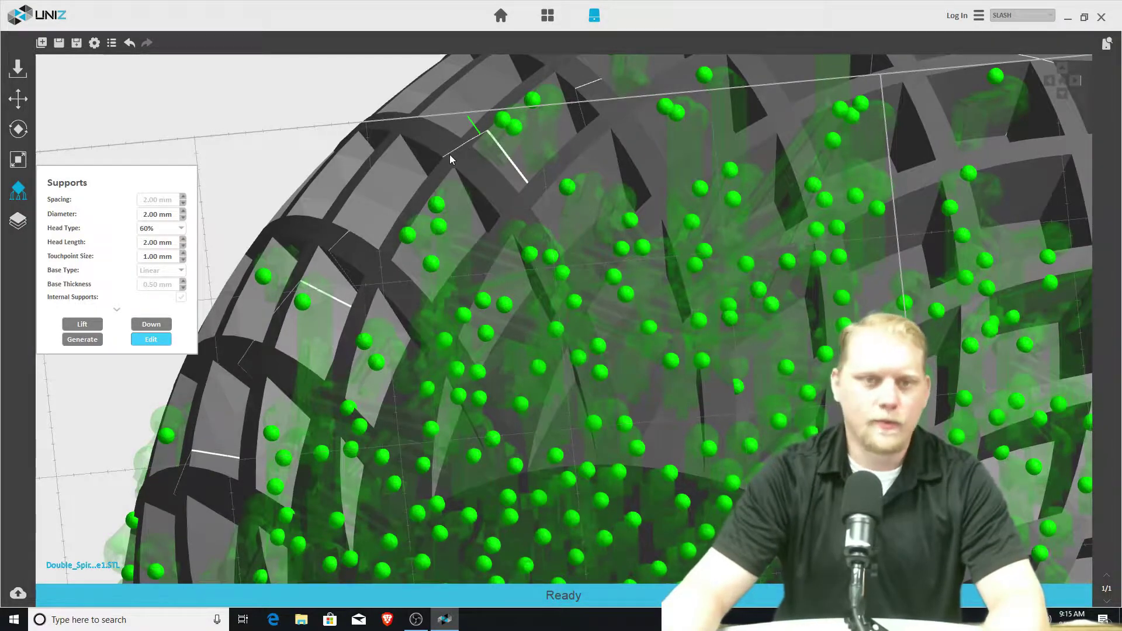
pyautogui.scroll(-3, 566, 114)
pyautogui.scroll(-3, 567, 114)
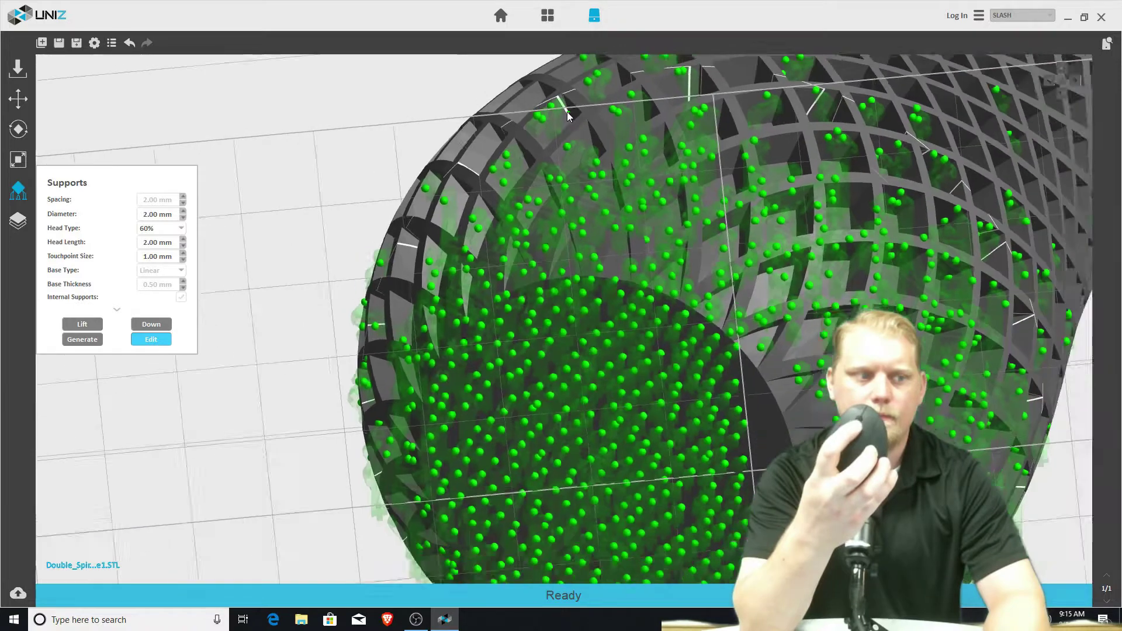
pyautogui.scroll(3, 567, 114)
pyautogui.scroll(-1, 567, 111)
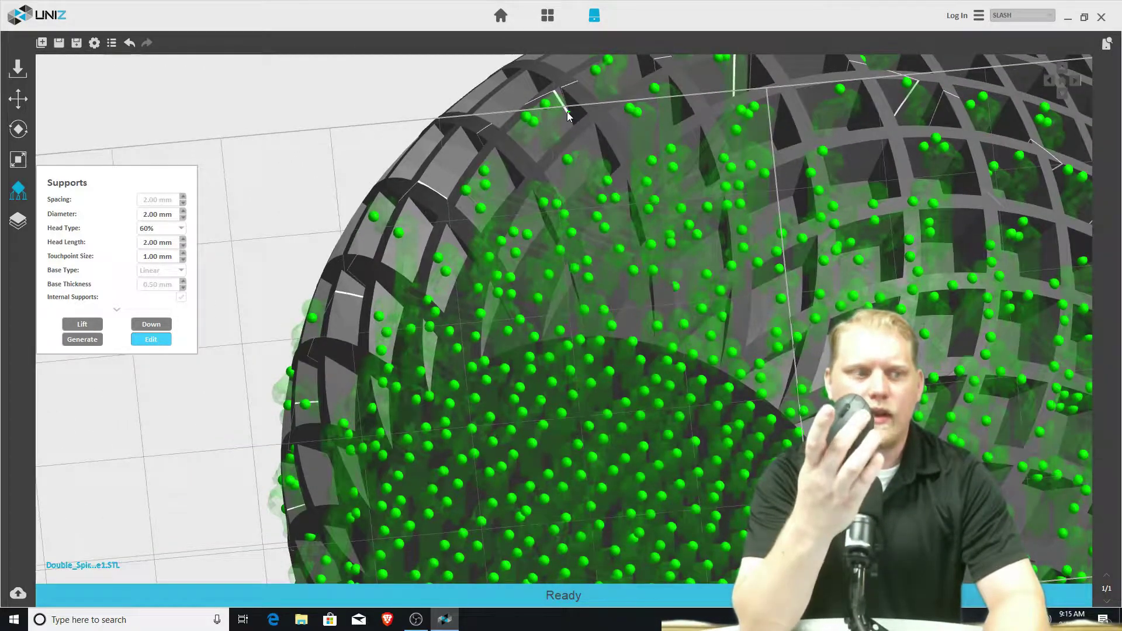
pyautogui.moveTo(566, 111); pyautogui.dragTo(588, 250, button='middle')
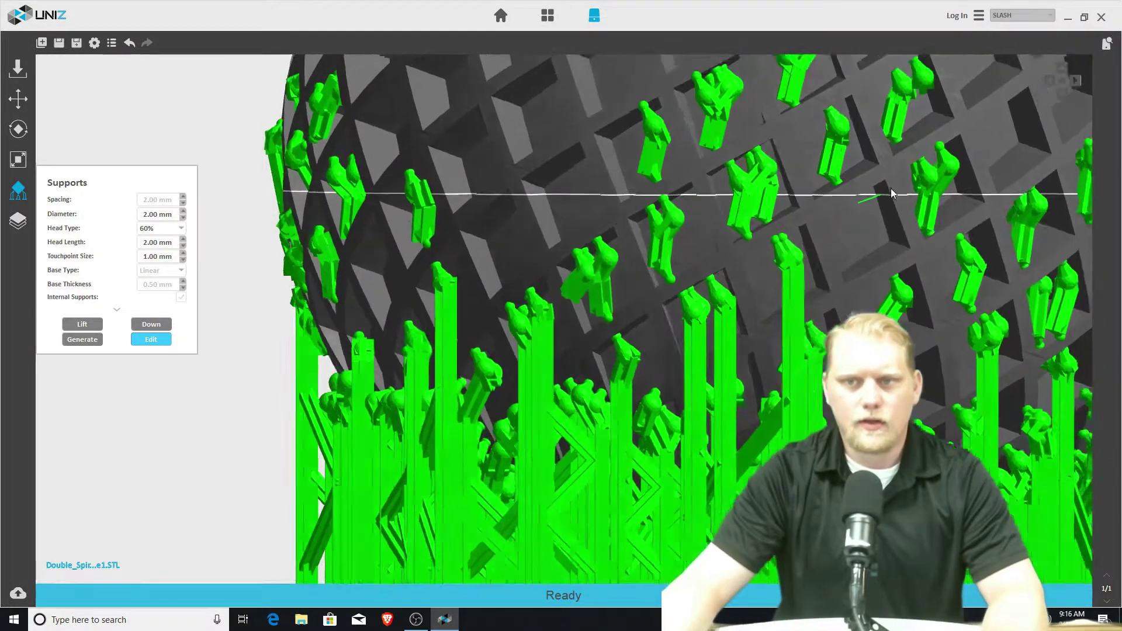
# Step: Select a group of short supports on the vase's lower lattice wall together and delete them
pyautogui.moveTo(881, 188); pyautogui.dragTo(807, 250, button='right')
pyautogui.moveTo(426, 227); pyautogui.dragTo(833, 430)
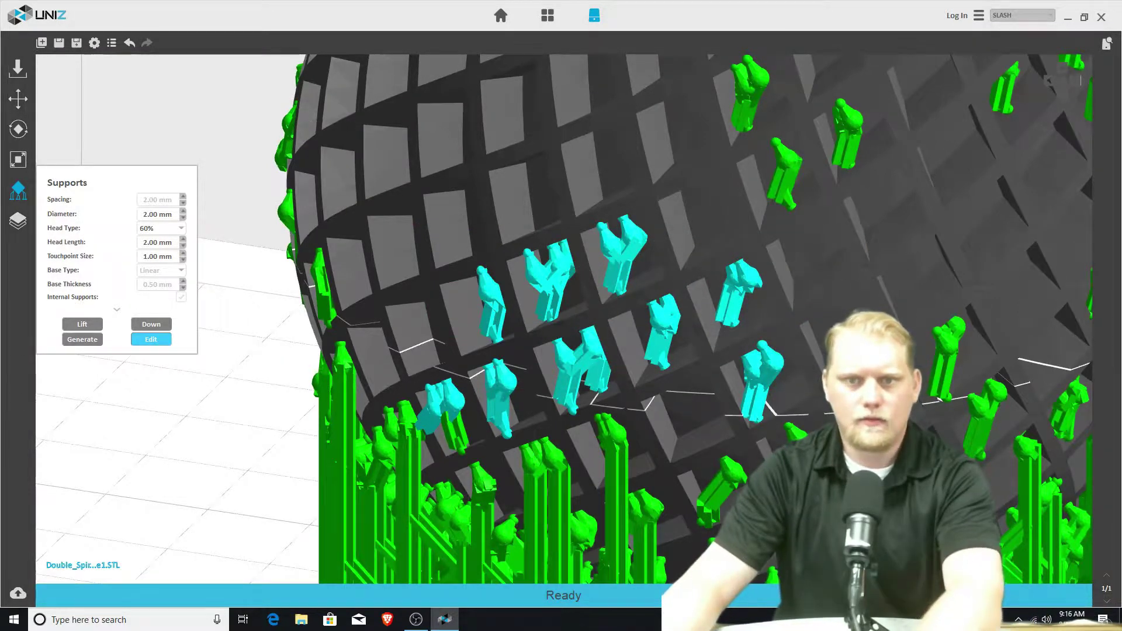
pyautogui.press('Delete')
# Step: Add a trial support 2.00 mm in diameter with a 1.00 mm touchpoint on the cleared lattice wall and delete it again
pyautogui.moveTo(800, 368); pyautogui.dragTo(825, 266, button='right')
pyautogui.moveTo(468, 136); pyautogui.dragTo(564, 93, button='right')
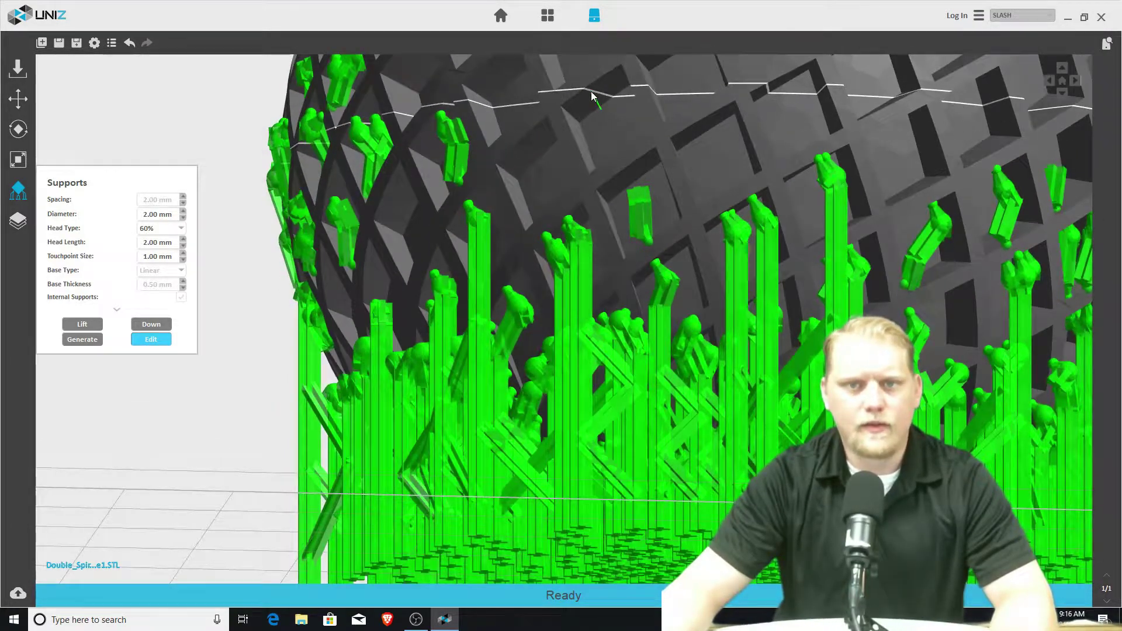
pyautogui.click(591, 91)
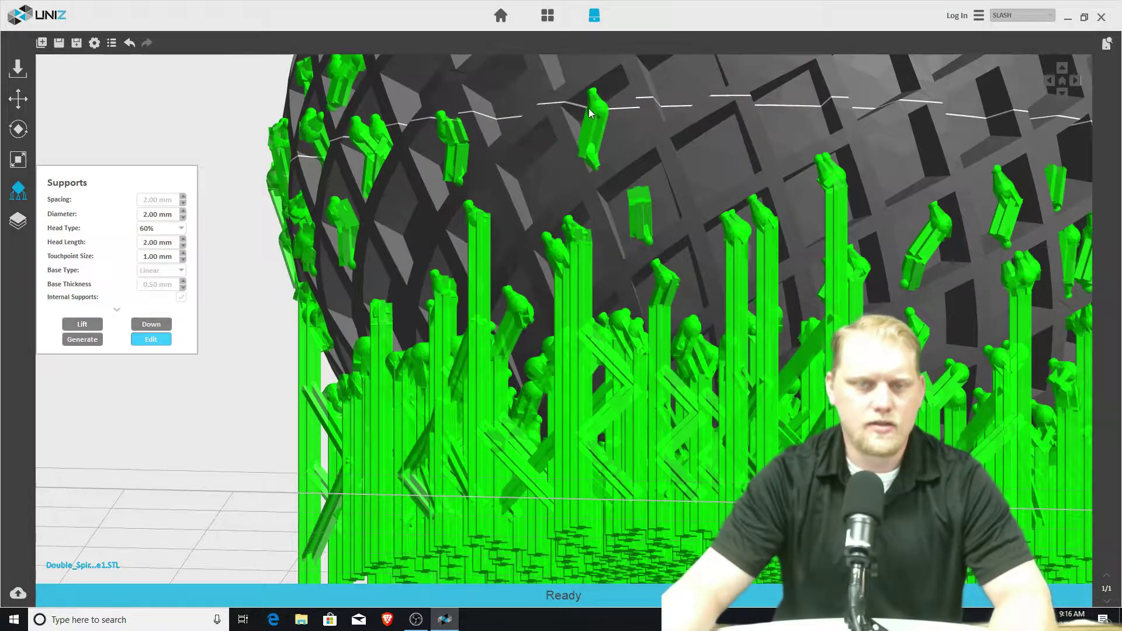
pyautogui.moveTo(655, 77); pyautogui.dragTo(611, 113, button='right')
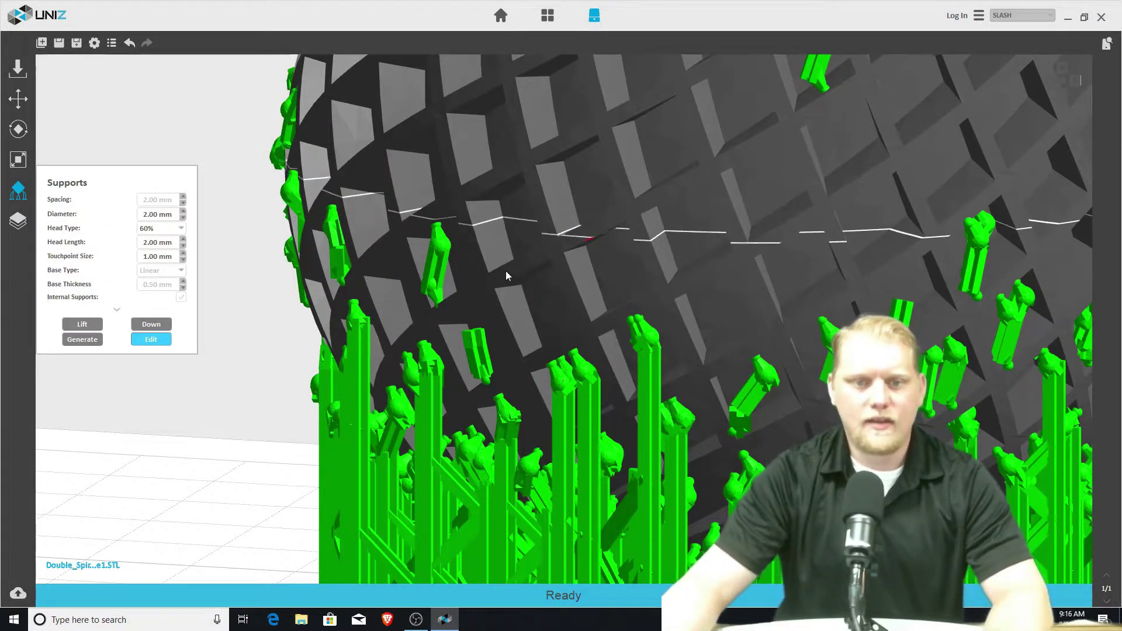
pyautogui.moveTo(480, 234); pyautogui.dragTo(562, 169, button='right')
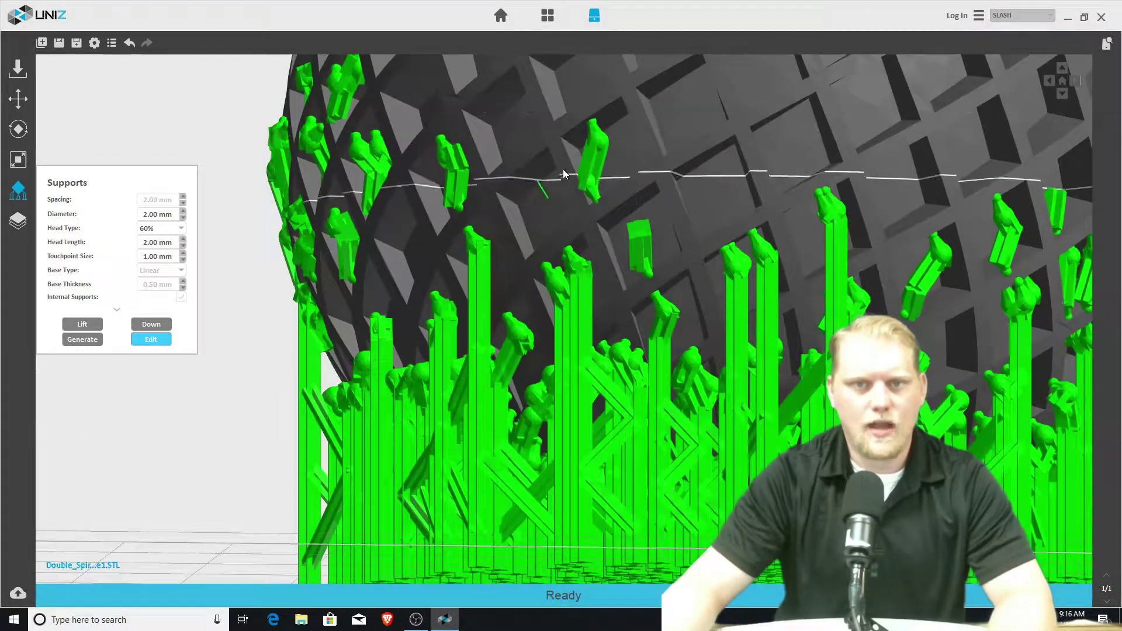
pyautogui.click(596, 159)
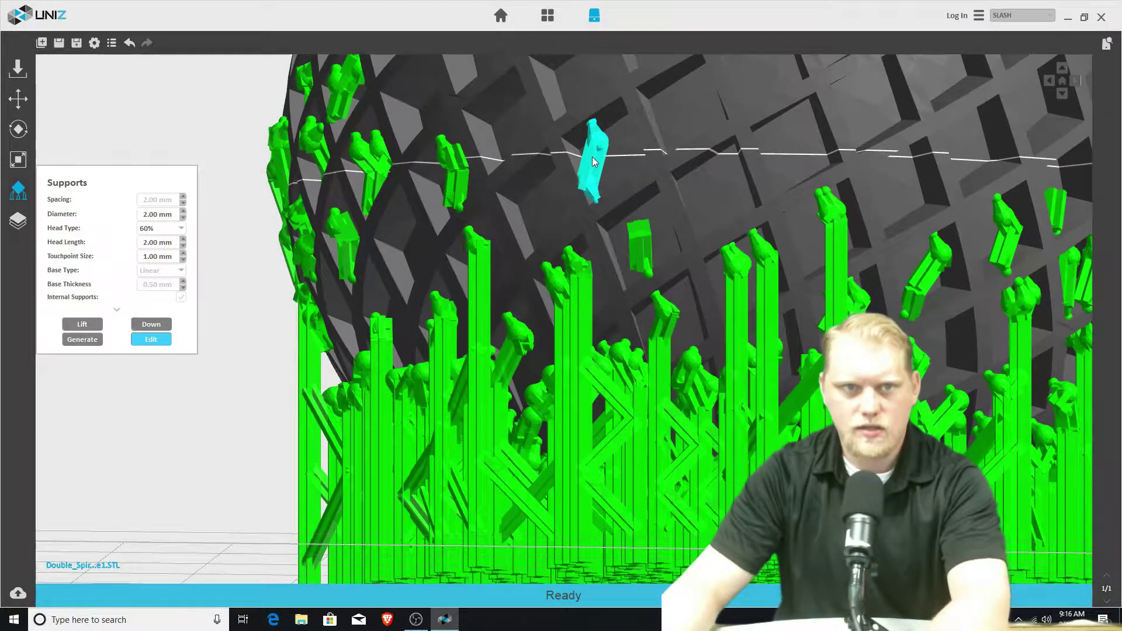
pyautogui.press('Delete')
# Step: Add a support with 0.50 mm diameter, 3.00 mm head length and 0.50 mm touchpoint beside a thick support on the lattice wall
pyautogui.moveTo(574, 112); pyautogui.dragTo(562, 139, button='right')
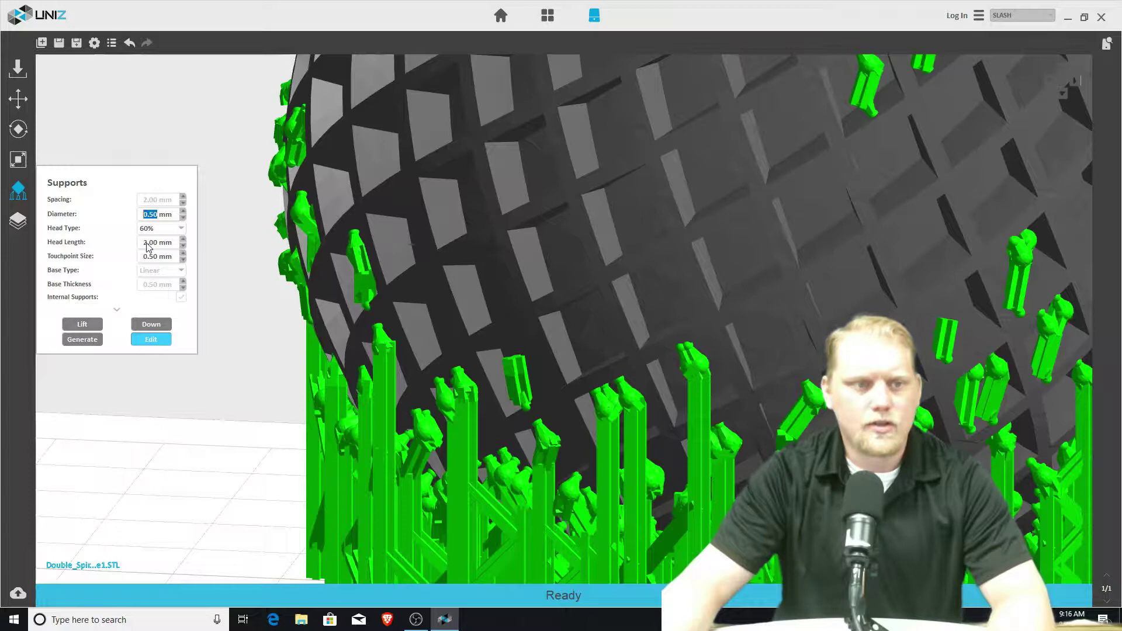
pyautogui.click(183, 240)
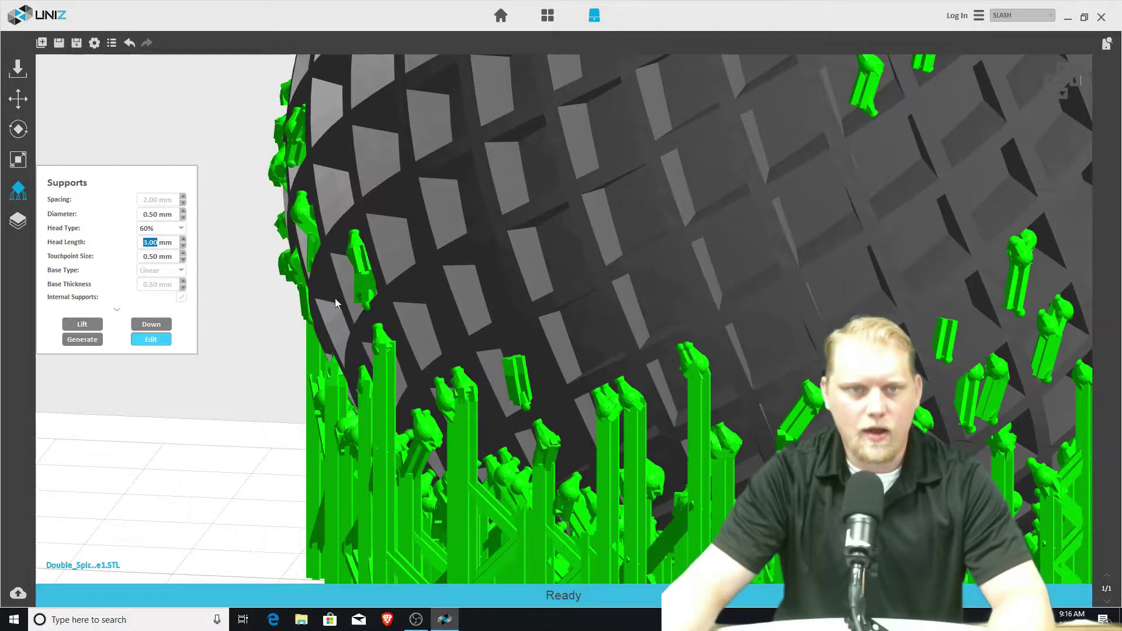
pyautogui.moveTo(816, 116); pyautogui.dragTo(784, 89)
pyautogui.moveTo(771, 211); pyautogui.dragTo(728, 136)
pyautogui.moveTo(741, 96); pyautogui.dragTo(763, 114)
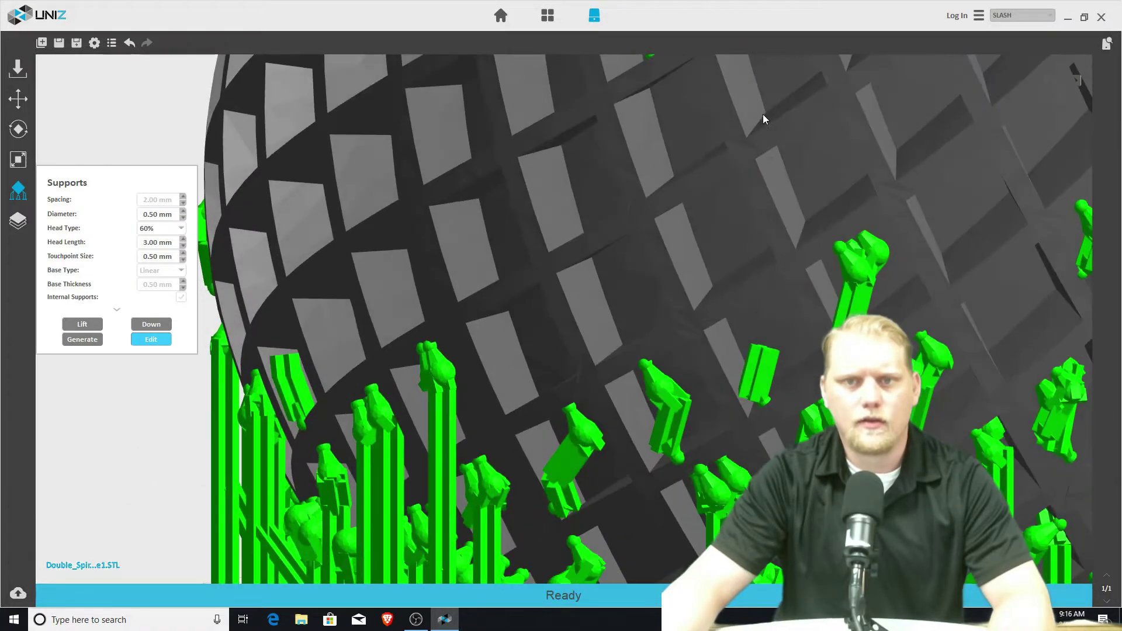
pyautogui.scroll(-3, 777, 177)
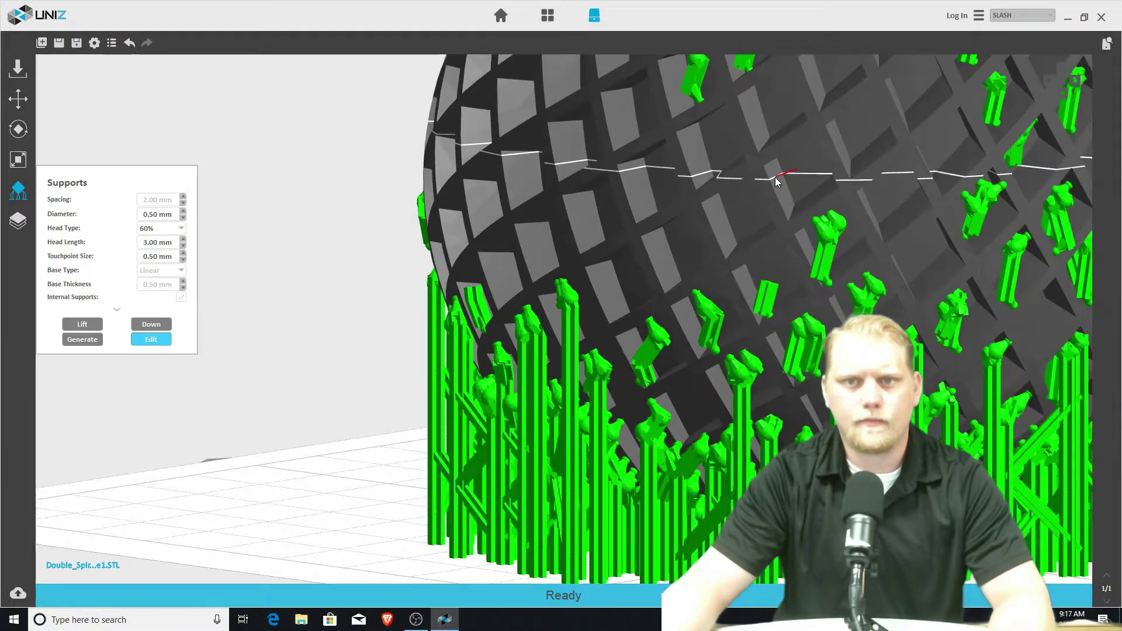
pyautogui.scroll(-2, 775, 177)
pyautogui.scroll(3, 735, 67)
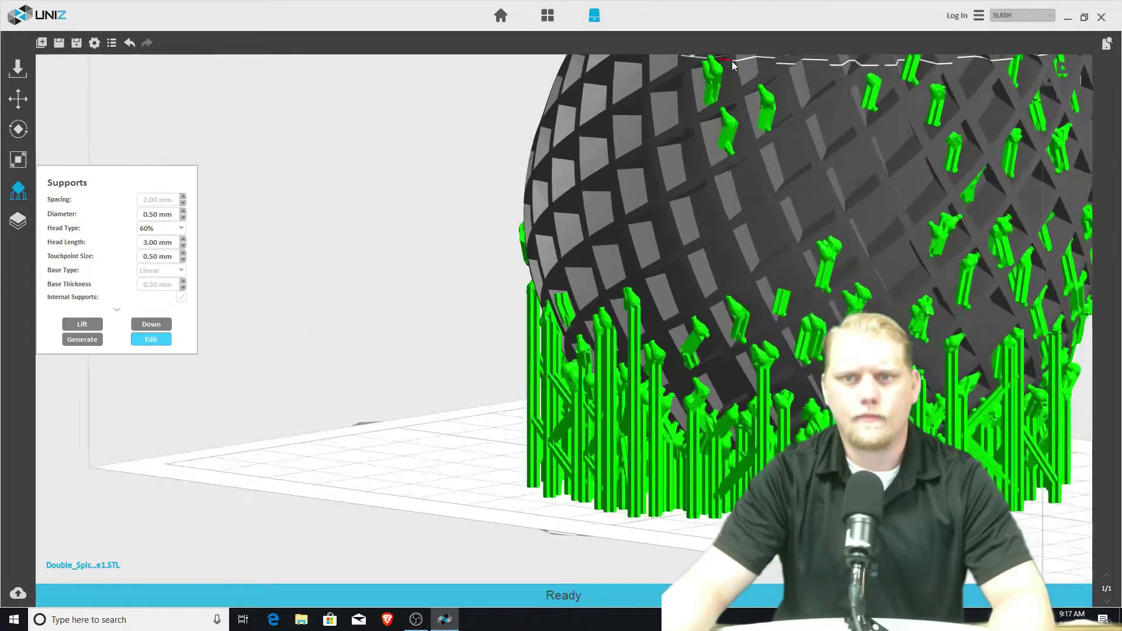
pyautogui.scroll(6, 733, 64)
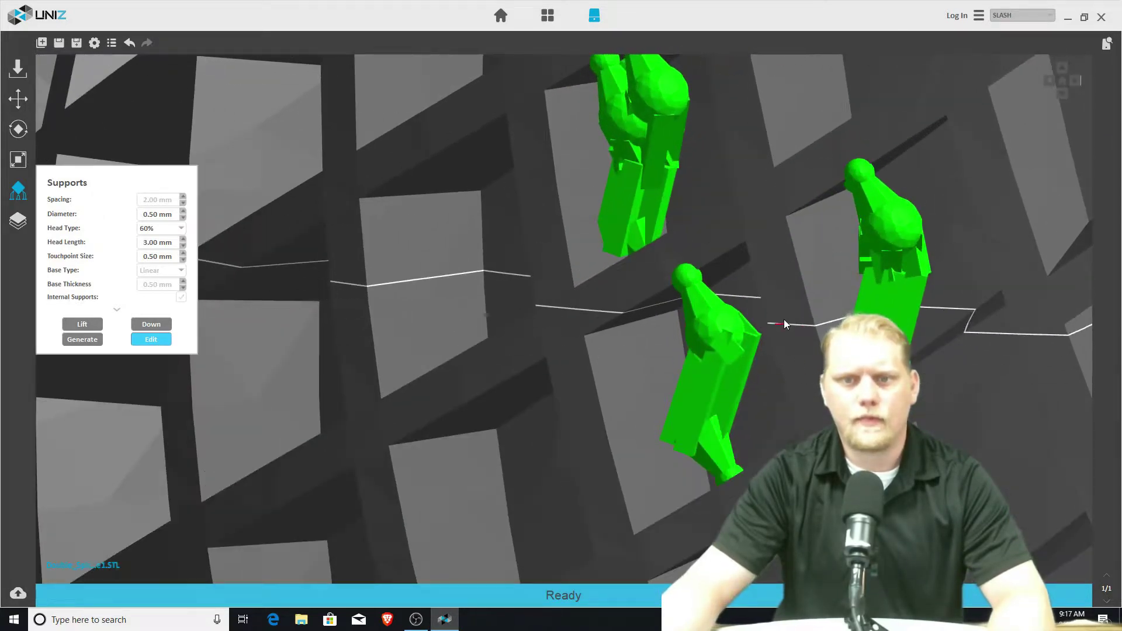
pyautogui.scroll(3, 780, 304)
pyautogui.scroll(-3, 733, 254)
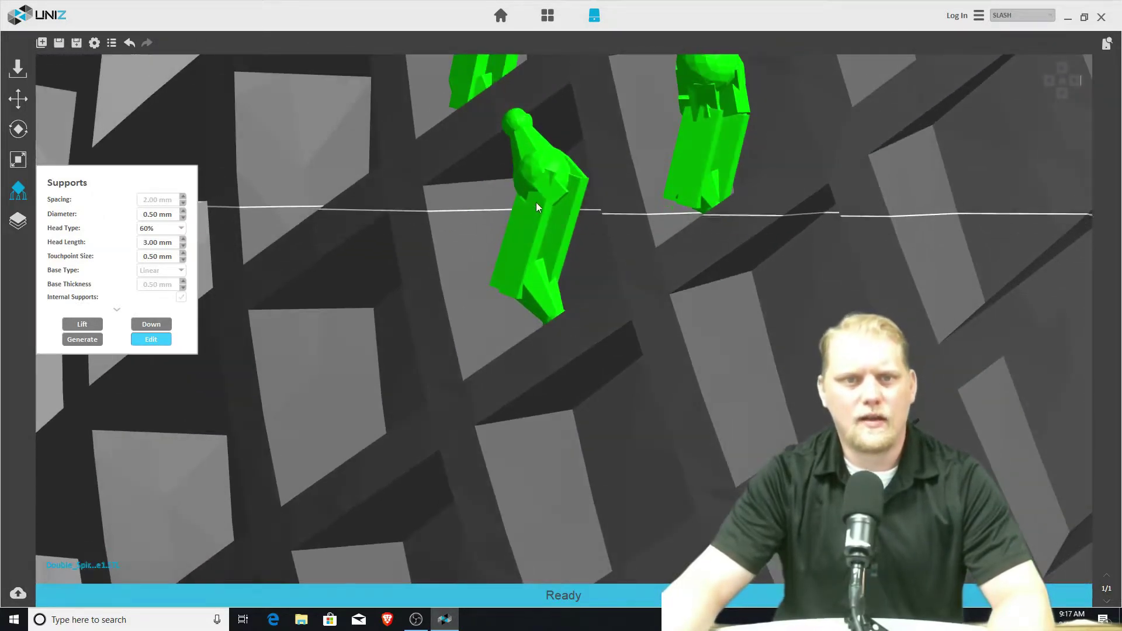
pyautogui.click(474, 160)
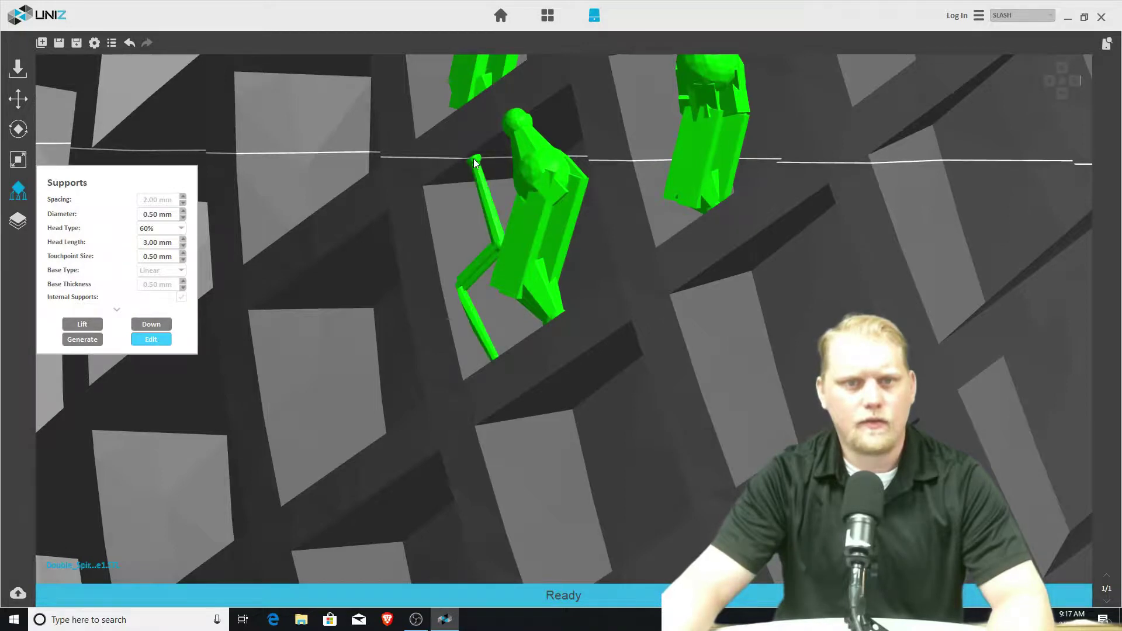
# Step: Set the head length to 1.80 mm and add a second 0.50 mm diameter support beside the first thin one
pyautogui.moveTo(587, 285); pyautogui.dragTo(626, 283, button='right')
pyautogui.click(216, 247)
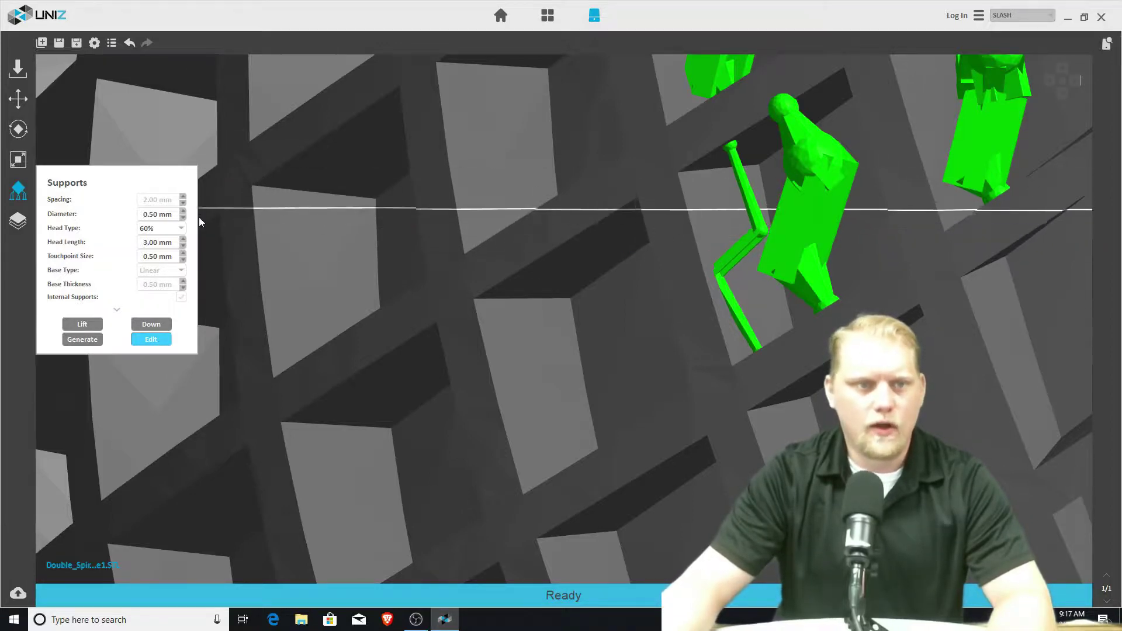
pyautogui.click(183, 246)
pyautogui.click(183, 260)
pyautogui.click(183, 252)
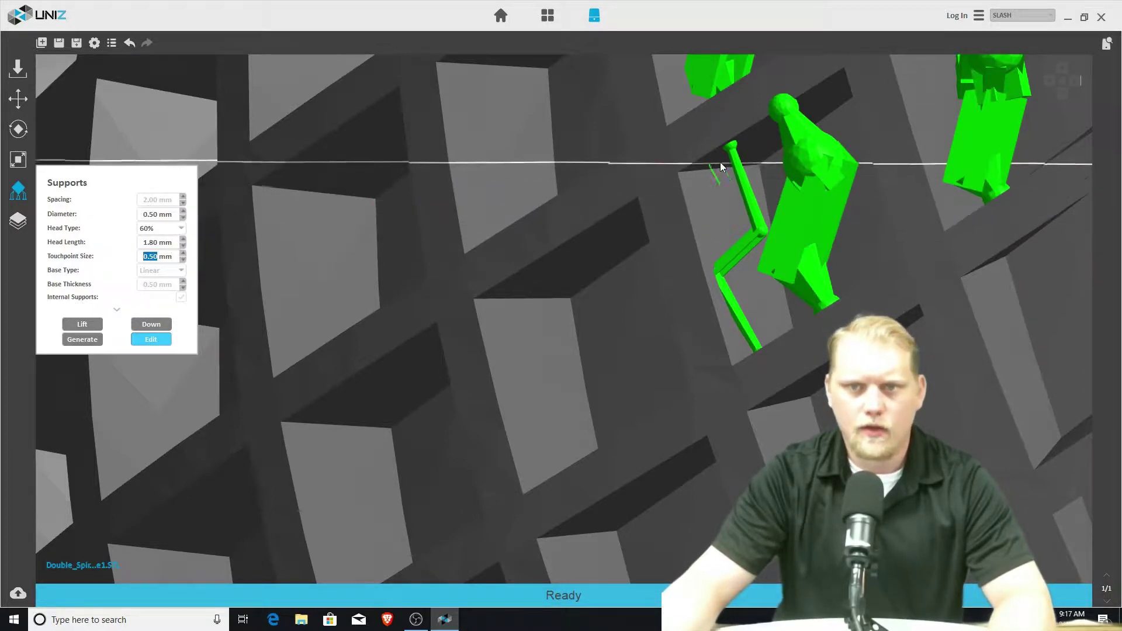
pyautogui.click(714, 161)
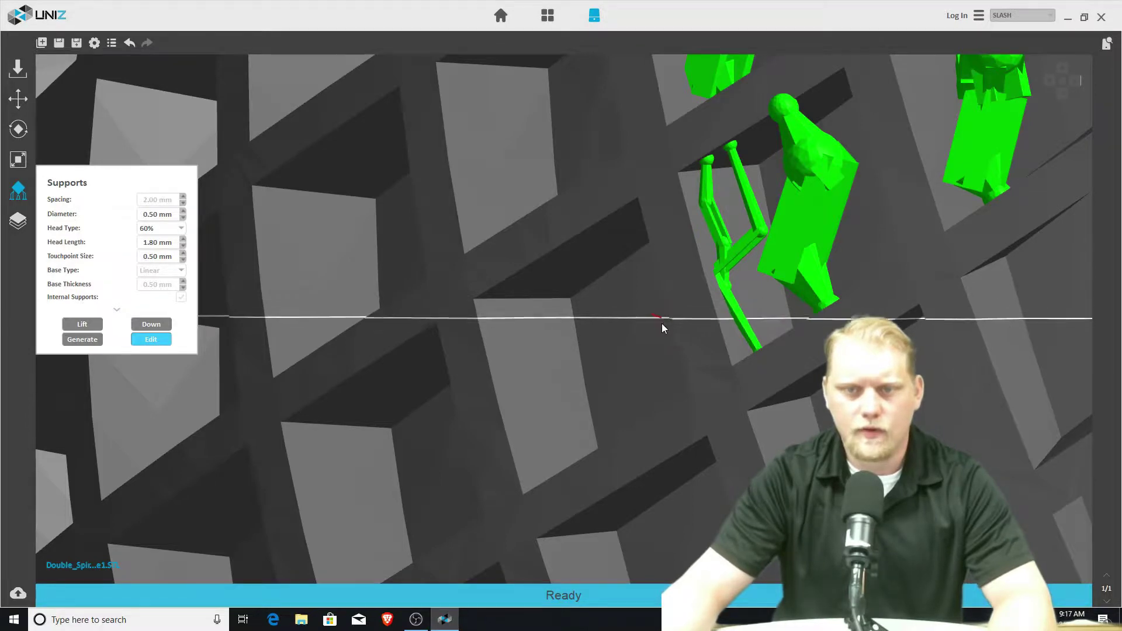
# Step: Set diameter and head length to 3.00 mm and add a thick support with a 0.50 mm touchpoint in the neighbouring lattice opening
pyautogui.moveTo(720, 285); pyautogui.dragTo(695, 289)
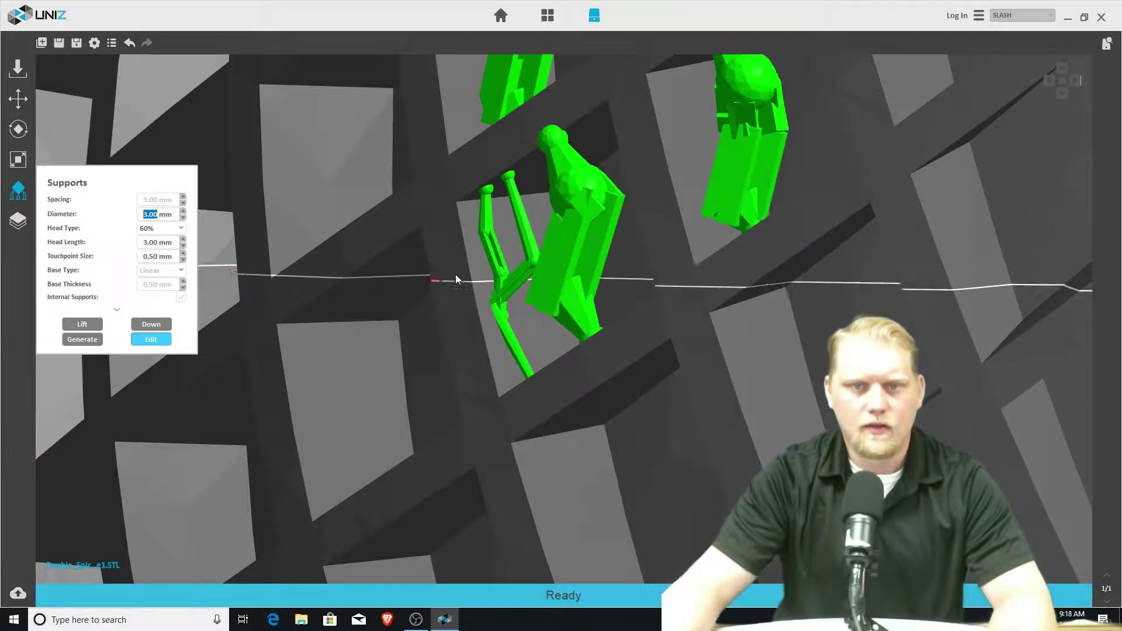
pyautogui.click(380, 272)
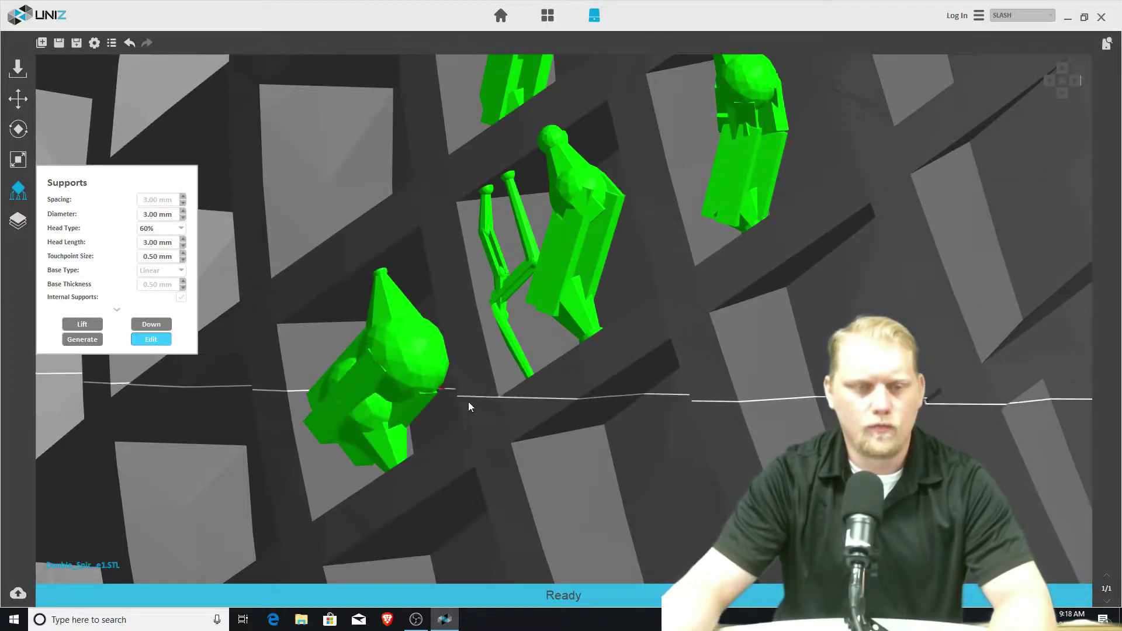
pyautogui.moveTo(453, 367); pyautogui.dragTo(560, 362, button='middle')
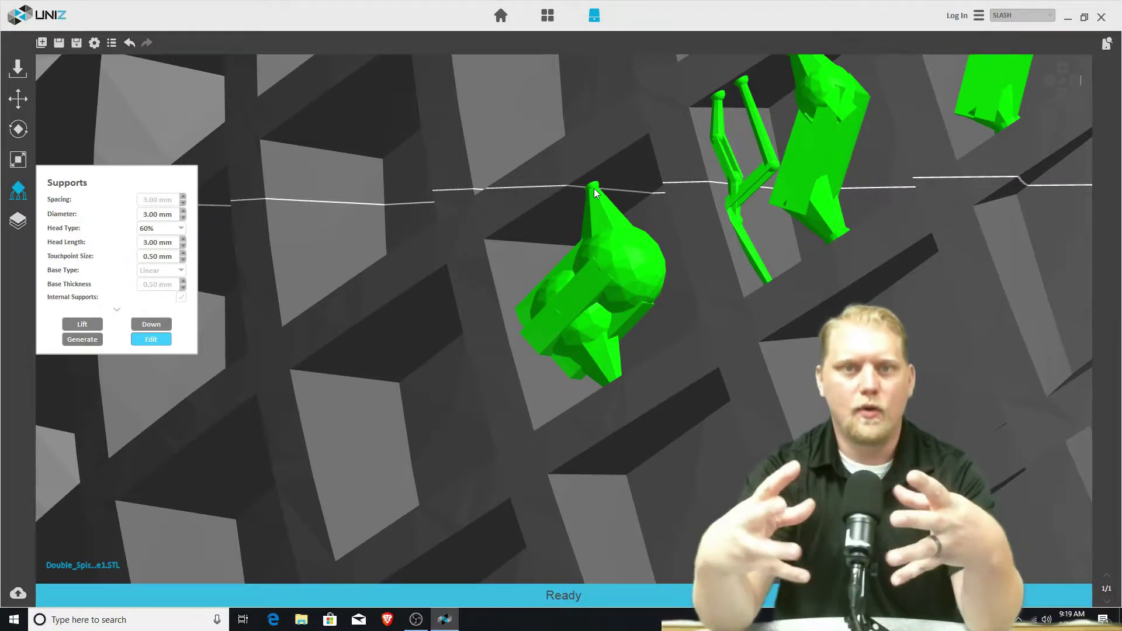
# Step: Leave support editing with the whole vase in view
pyautogui.scroll(-10, 610, 367)
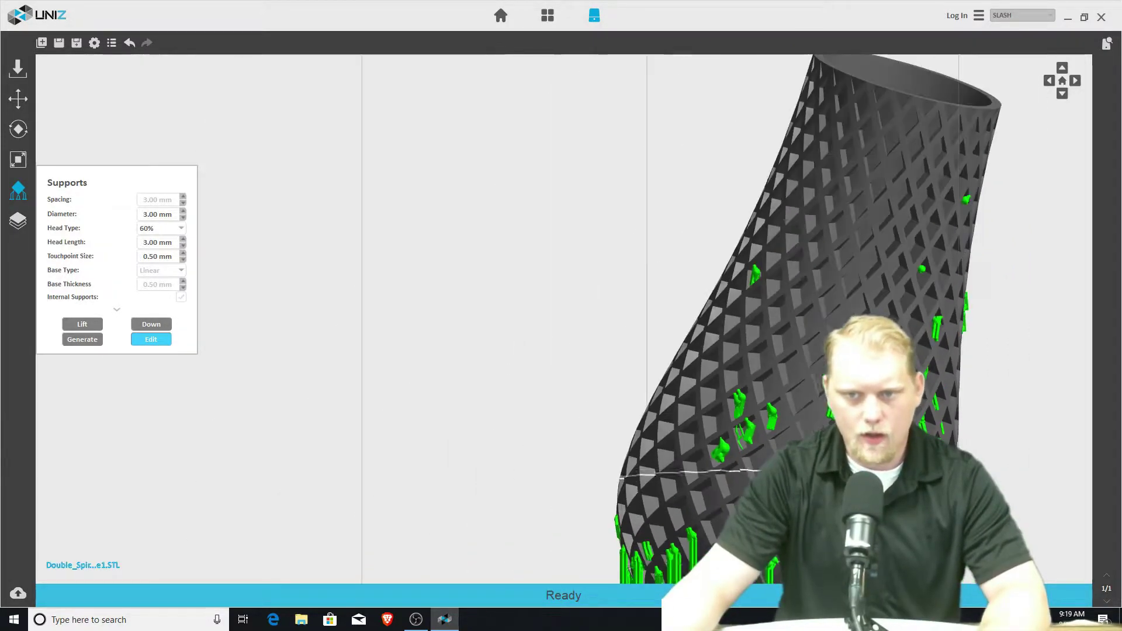
pyautogui.click(151, 339)
pyautogui.moveTo(434, 414); pyautogui.dragTo(386, 418)
pyautogui.scroll(-5, 931, 398)
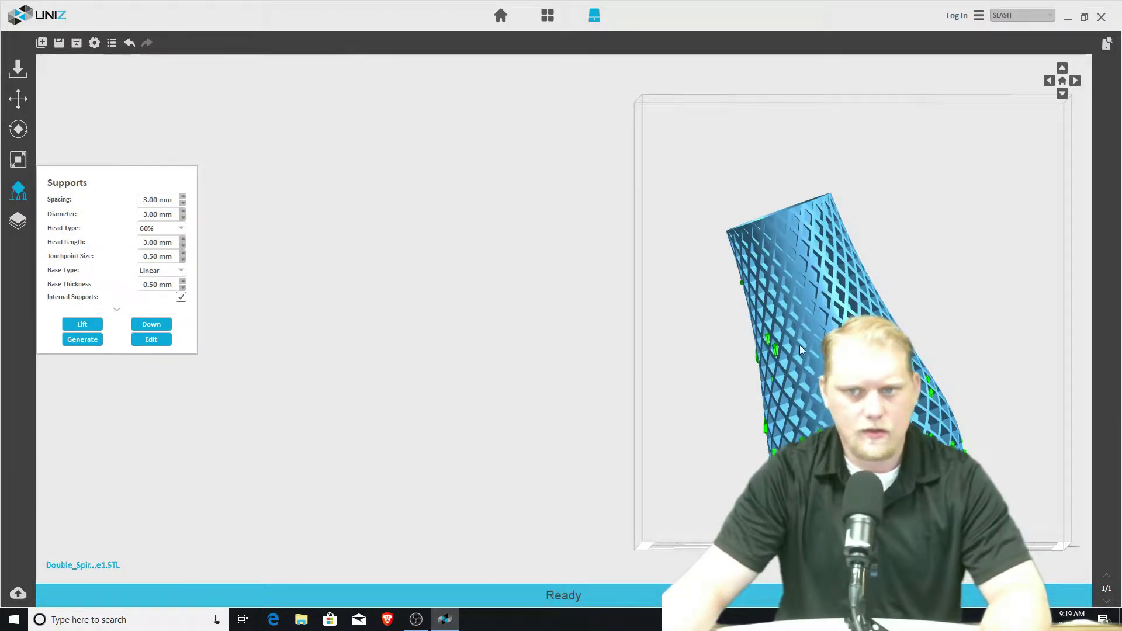
pyautogui.click(141, 342)
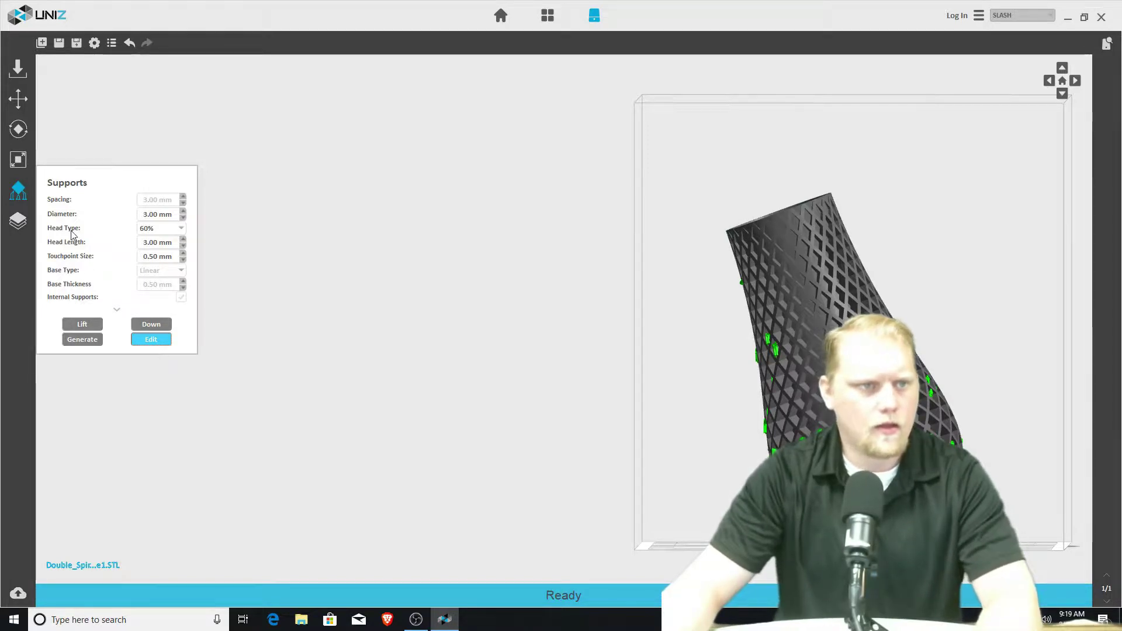
pyautogui.click(163, 344)
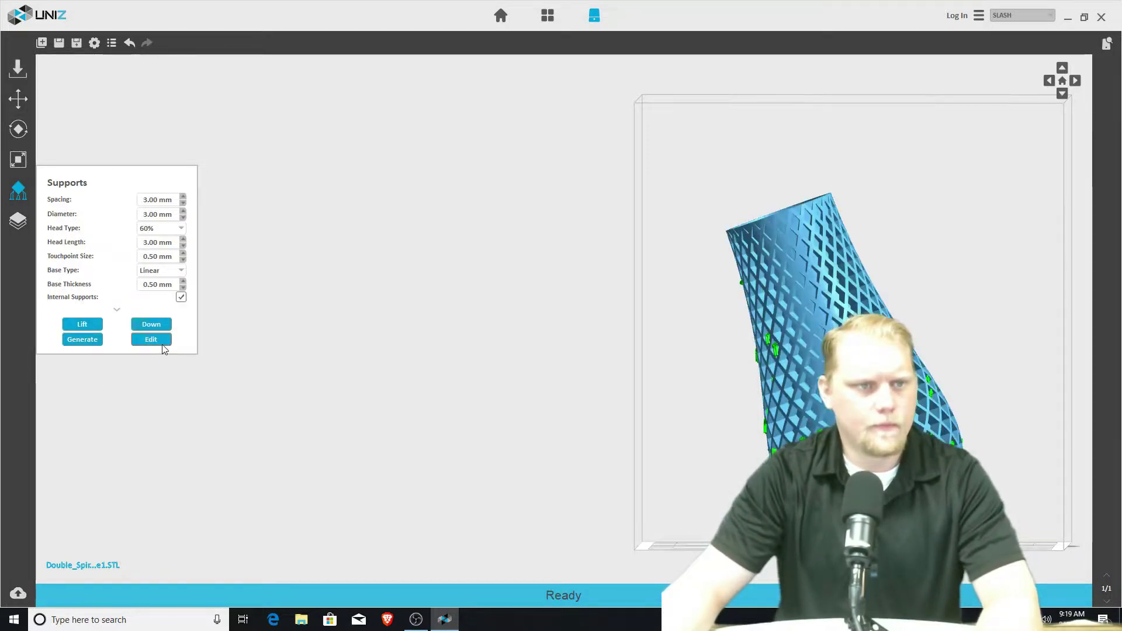
# Step: Rotate the vase by 18° about the Y axis
pyautogui.click(19, 165)
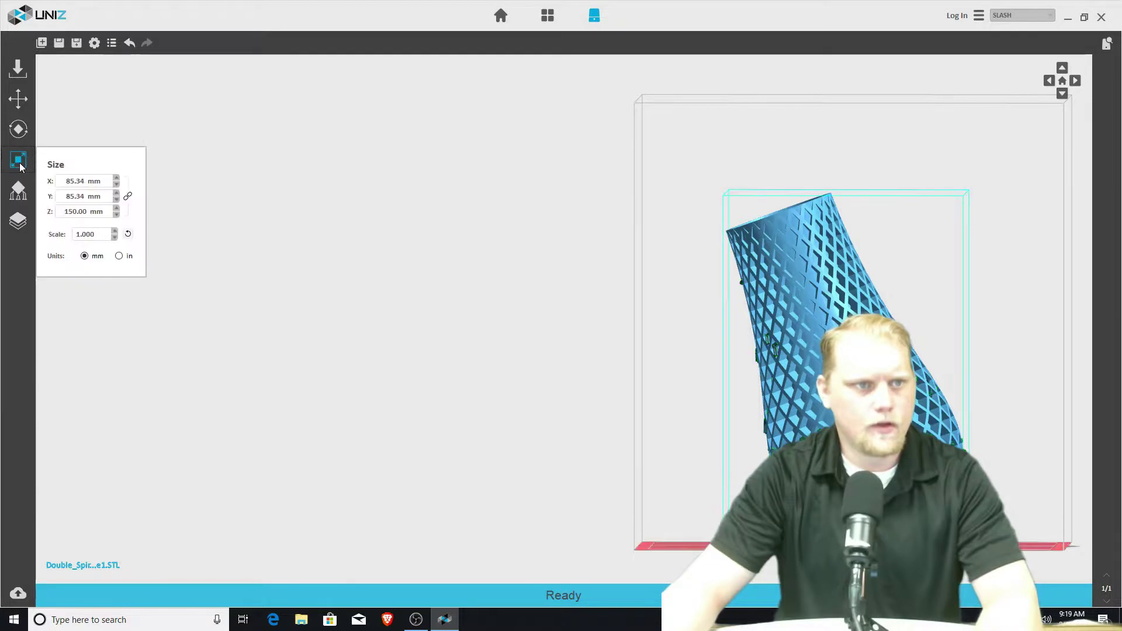
pyautogui.click(18, 128)
pyautogui.click(107, 170)
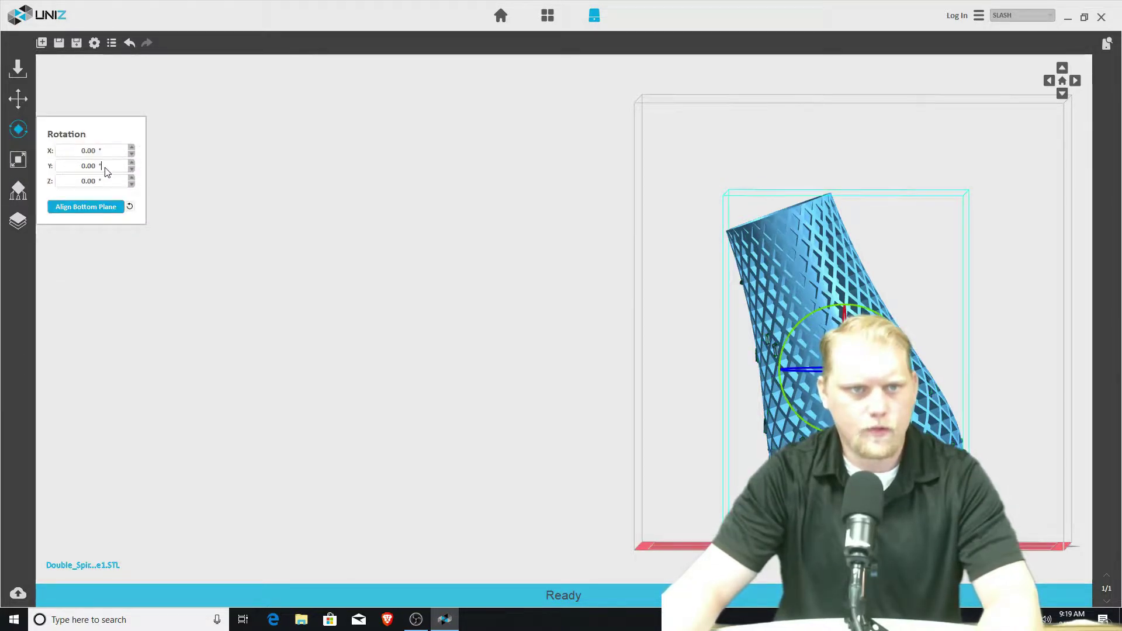
pyautogui.moveTo(134, 161); pyautogui.dragTo(133, 162)
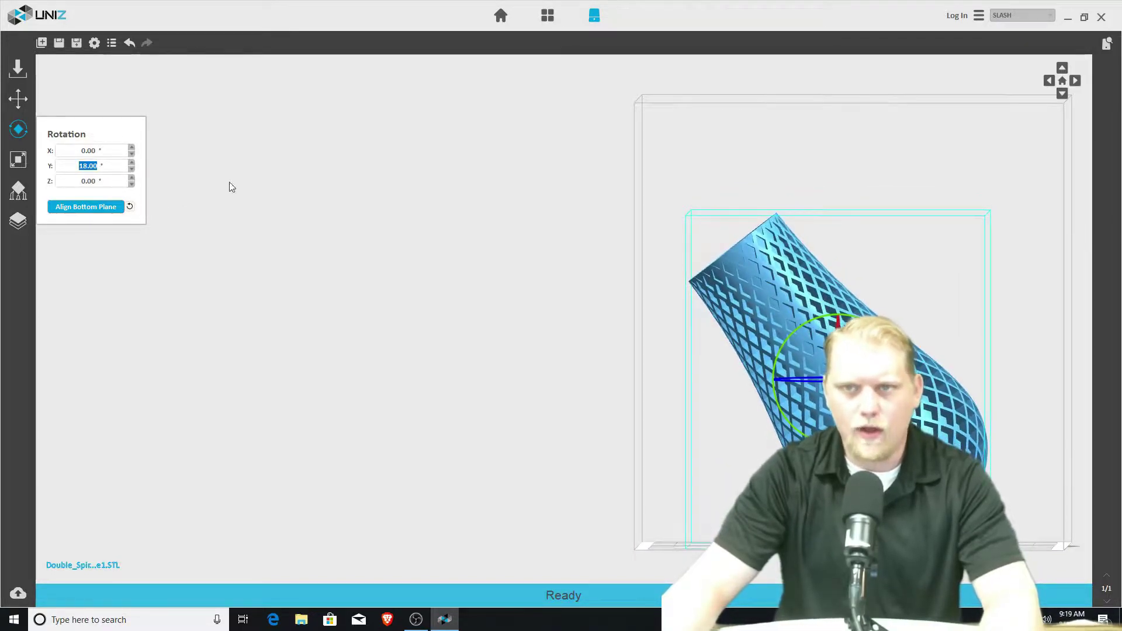
# Step: Tilt the vase by a further 11° about the Y axis
pyautogui.moveTo(679, 209); pyautogui.dragTo(1062, 332)
pyautogui.scroll(2, 1058, 331)
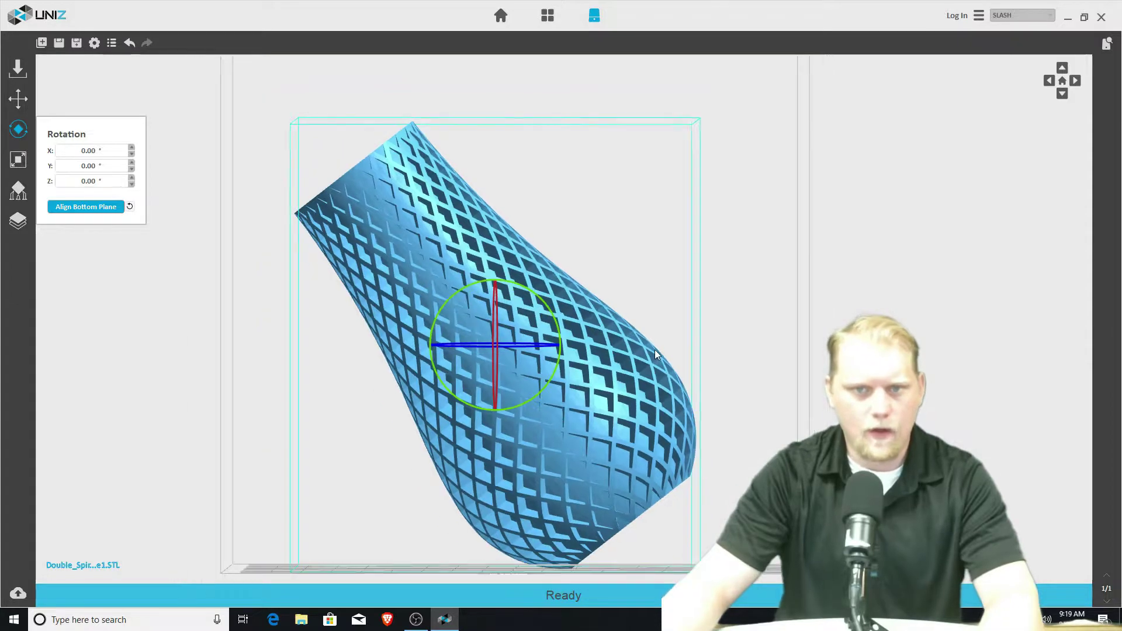
pyautogui.click(131, 164)
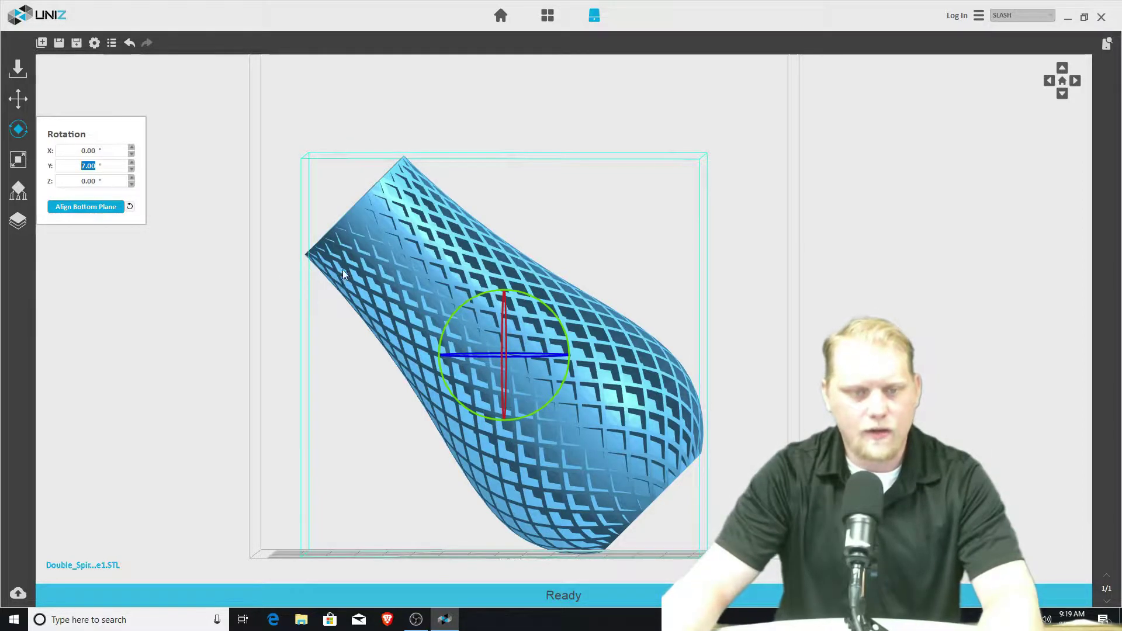
pyautogui.click(129, 164)
pyautogui.click(132, 164)
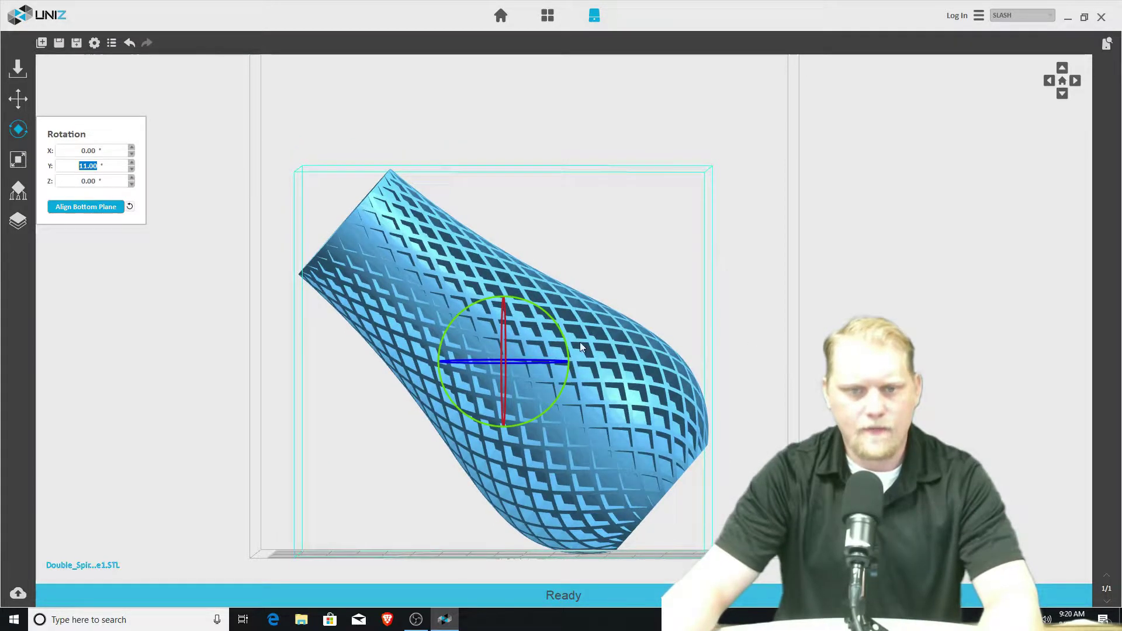
# Step: Generate supports for the tilted vase with 3.00 mm spacing, diameter and head length, 0.50 mm touchpoints, linear base and internal supports
pyautogui.click(18, 193)
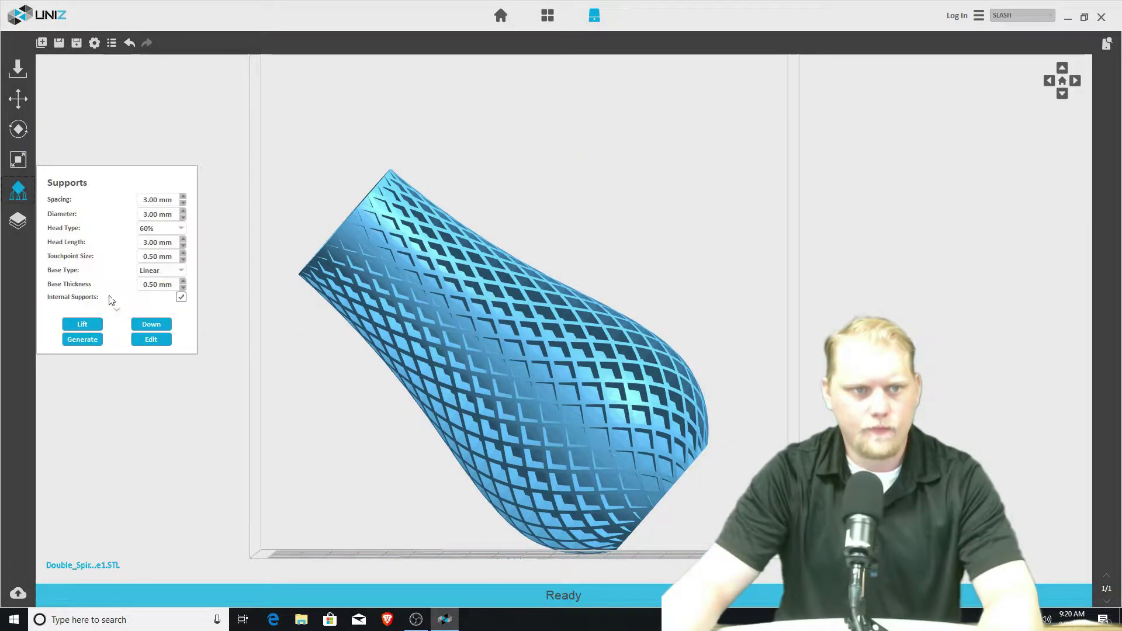
pyautogui.click(88, 341)
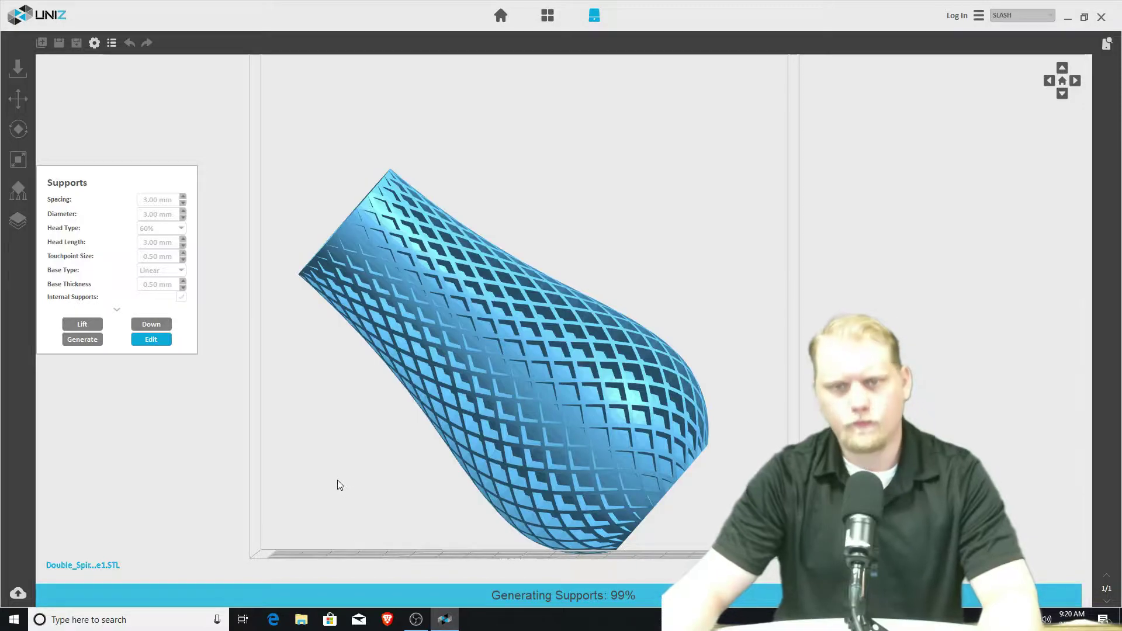
pyautogui.moveTo(274, 321); pyautogui.dragTo(517, 366)
pyautogui.moveTo(645, 378); pyautogui.dragTo(329, 405)
pyautogui.scroll(6, 324, 394)
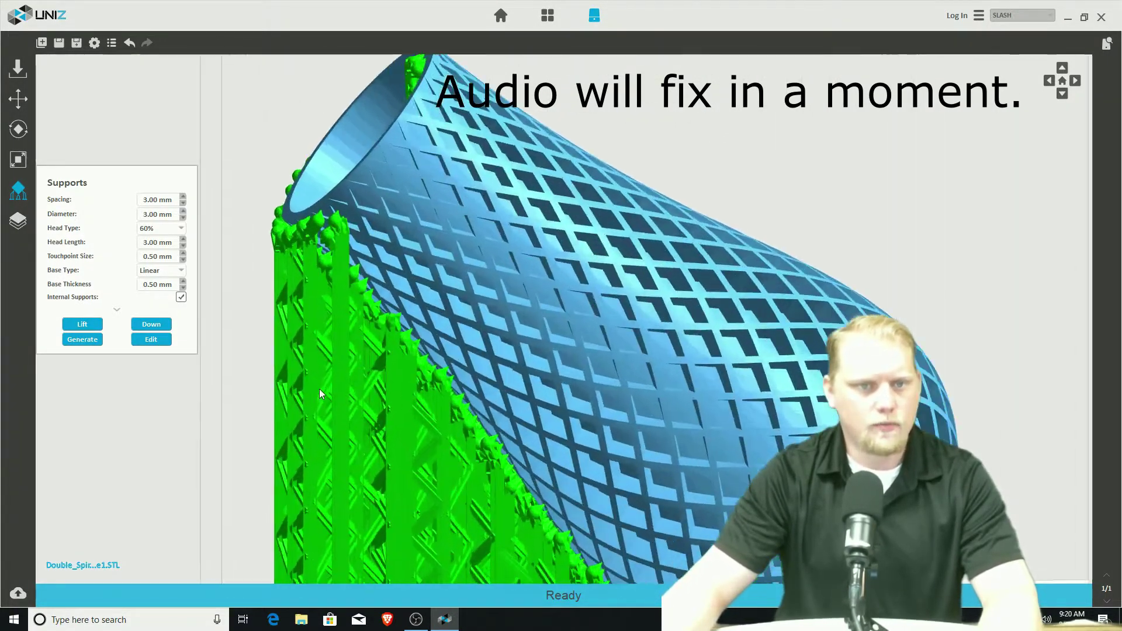
# Step: Enter support editing and delete one tall support column beneath the vase's rim
pyautogui.scroll(-3, 409, 266)
pyautogui.scroll(3, 411, 261)
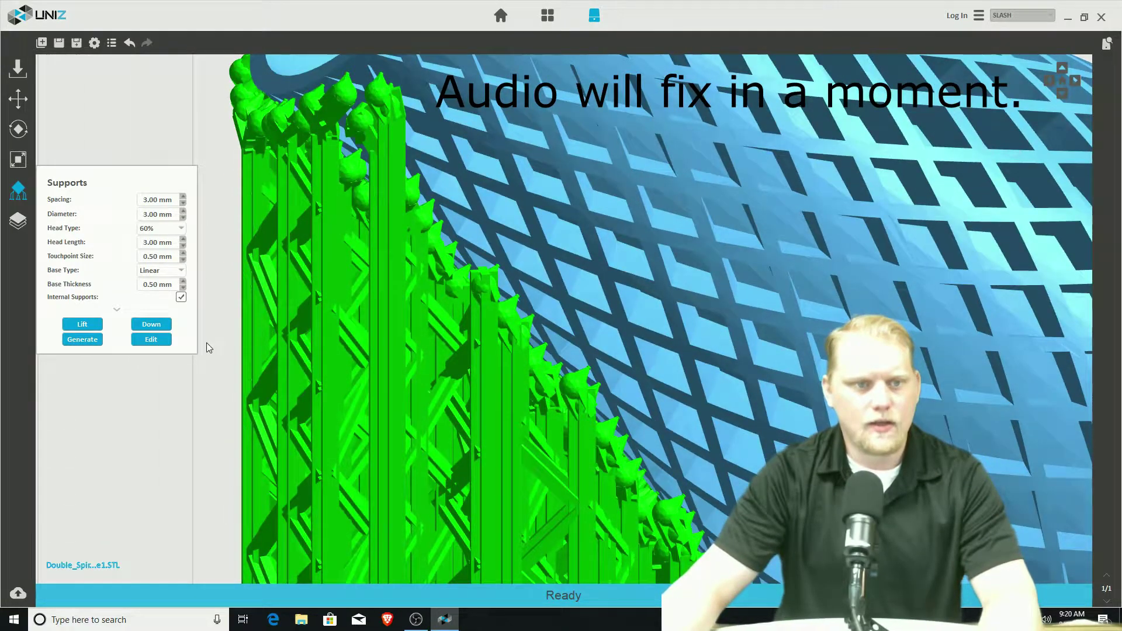
pyautogui.click(166, 342)
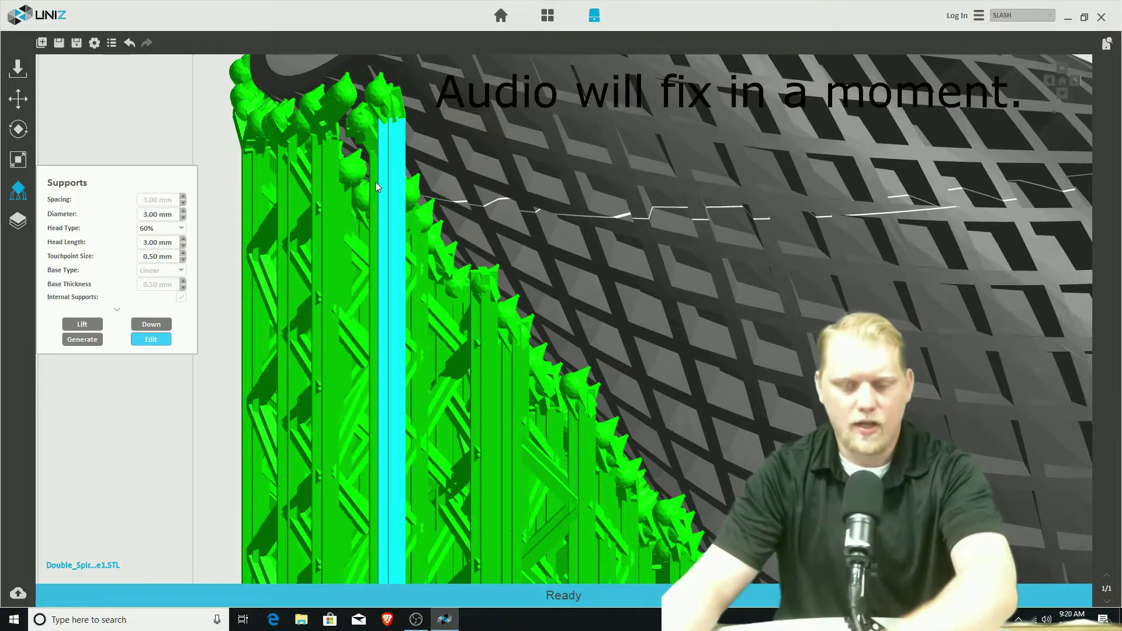
pyautogui.click(408, 264)
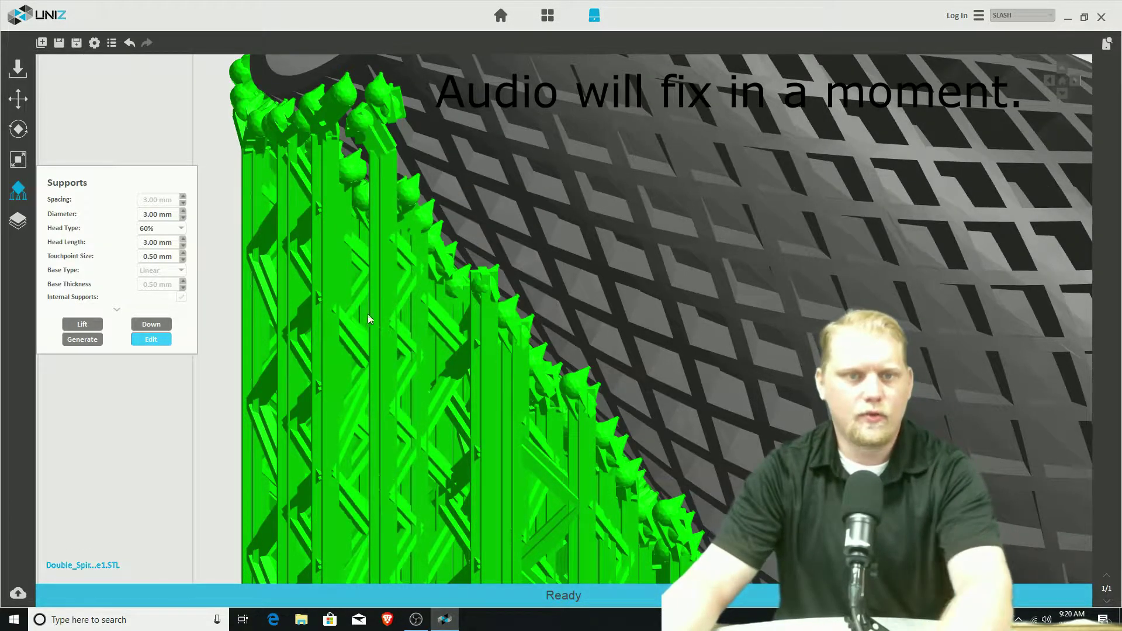
# Step: Examine the generated supports along the vase's rim and inside its neck from closer and wider views
pyautogui.moveTo(367, 314); pyautogui.dragTo(331, 335)
pyautogui.scroll(-5, 597, 387)
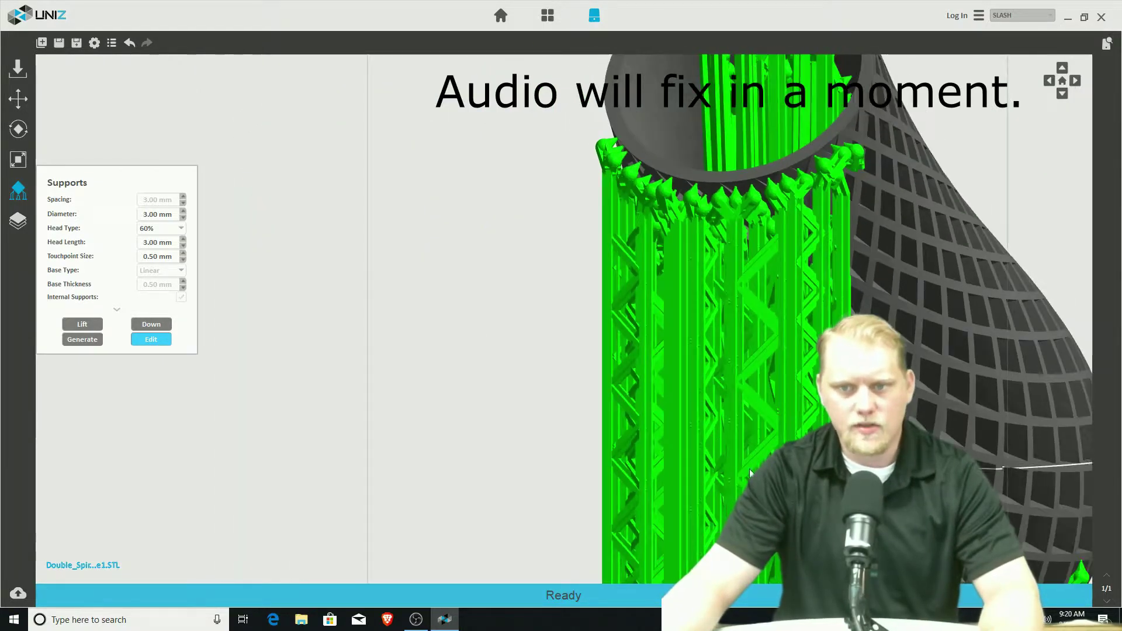
pyautogui.scroll(-3, 847, 322)
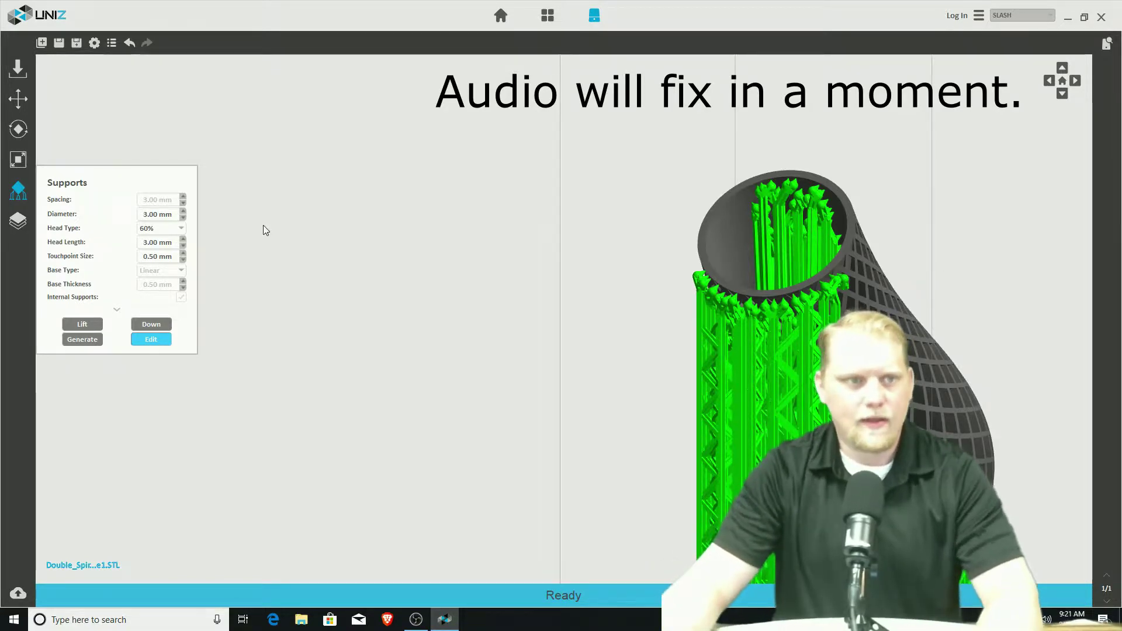
pyautogui.click(18, 190)
pyautogui.moveTo(571, 297); pyautogui.dragTo(628, 342)
pyautogui.scroll(-5, 1064, 430)
pyautogui.moveTo(1063, 430); pyautogui.dragTo(999, 447)
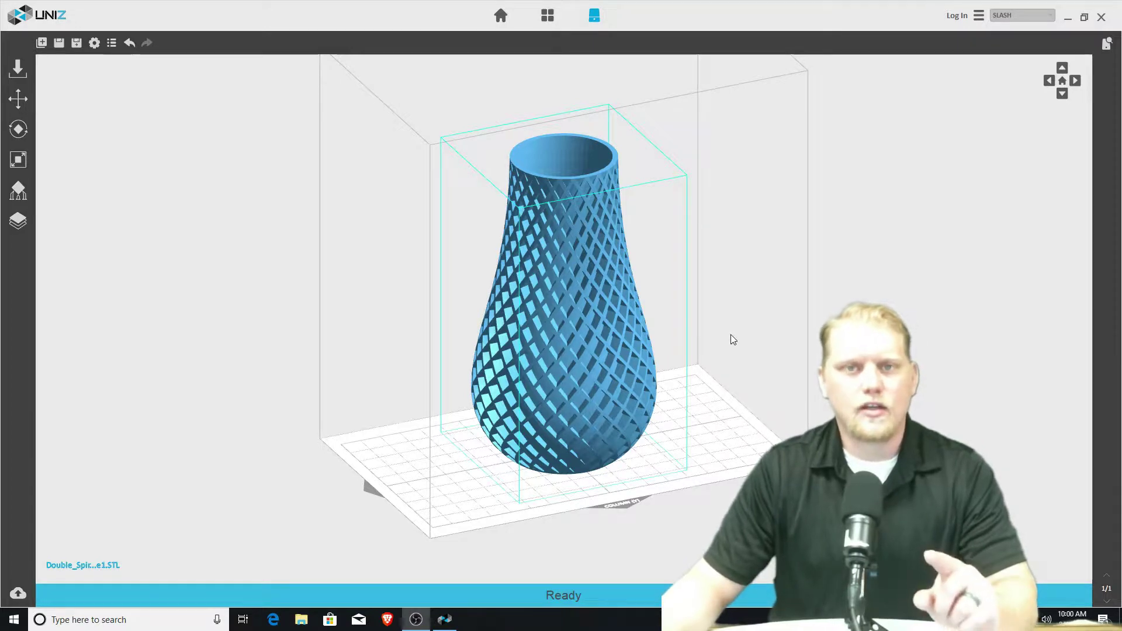
# Step: Tilt the upright vase by 20° about the Y axis
pyautogui.moveTo(799, 370); pyautogui.dragTo(763, 303)
pyautogui.click(653, 337)
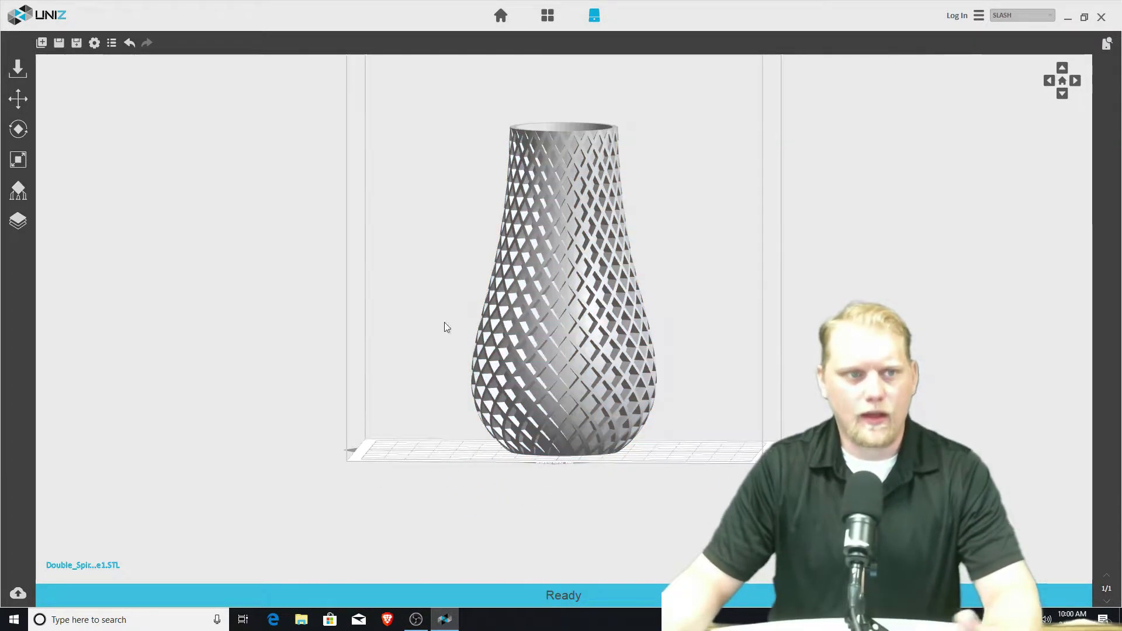
pyautogui.click(18, 129)
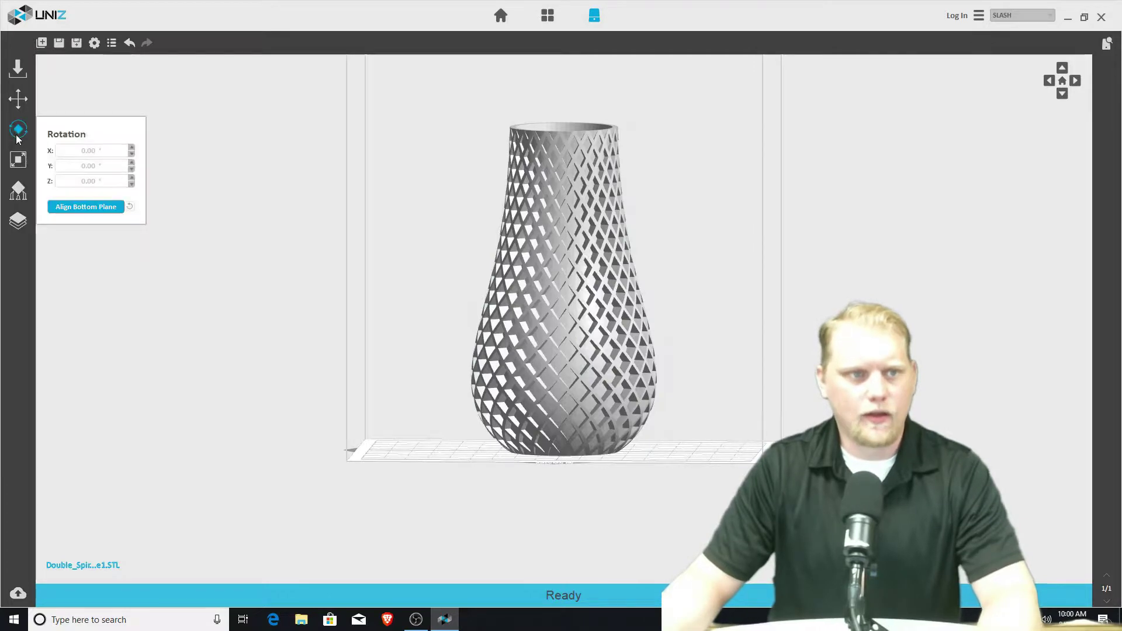
pyautogui.click(539, 244)
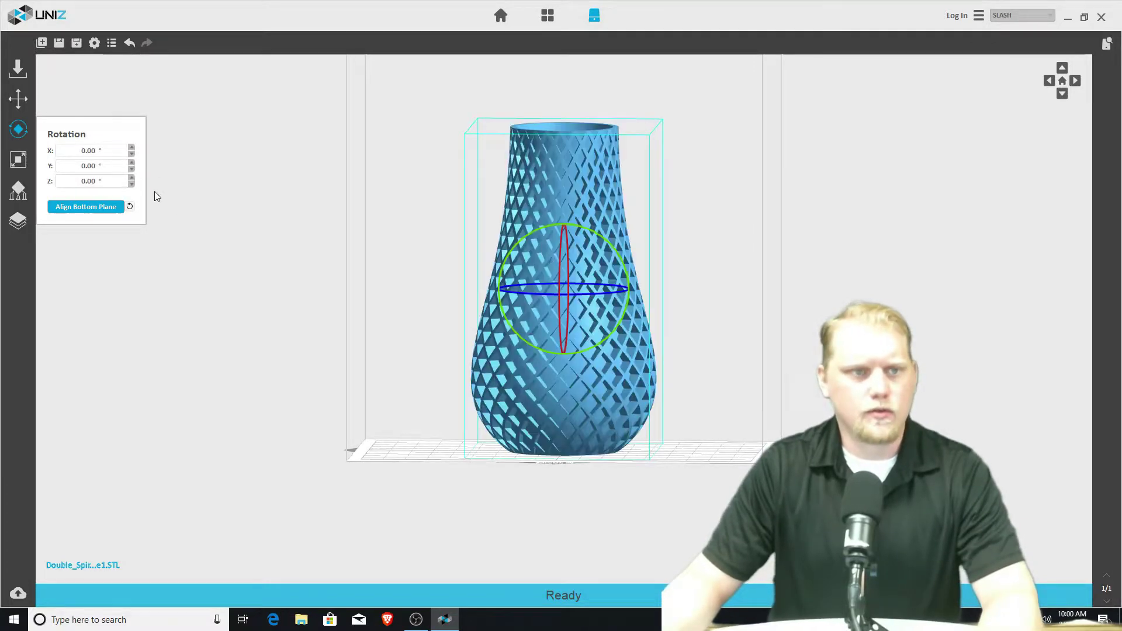
pyautogui.click(131, 163)
pyautogui.click(131, 163)
pyautogui.click(131, 163)
pyautogui.write('20')
pyautogui.press('Tab')
pyautogui.click(795, 195)
pyautogui.moveTo(796, 199); pyautogui.dragTo(767, 219)
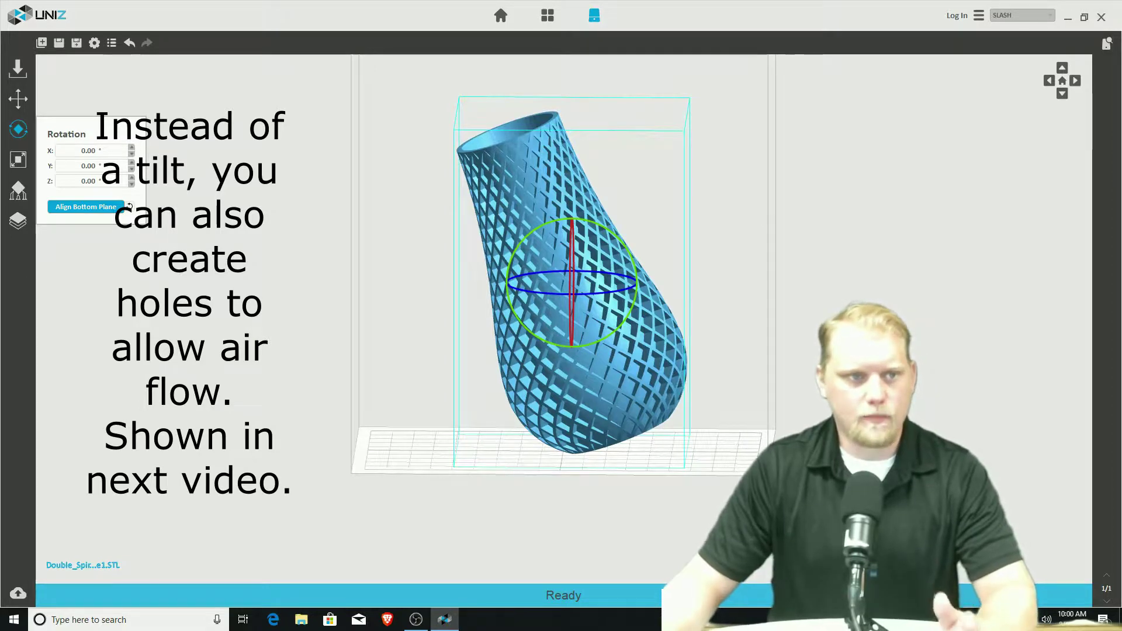
# Step: Set the support diameter to 2.00 mm and the support spacing to 4.00 mm
pyautogui.click(18, 189)
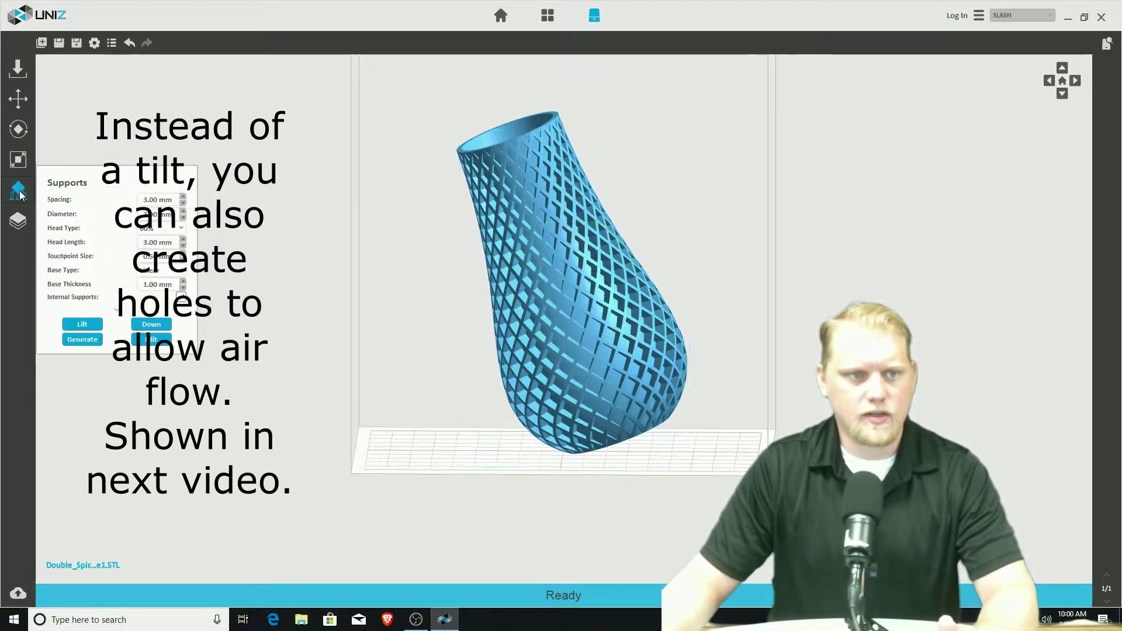
pyautogui.click(183, 218)
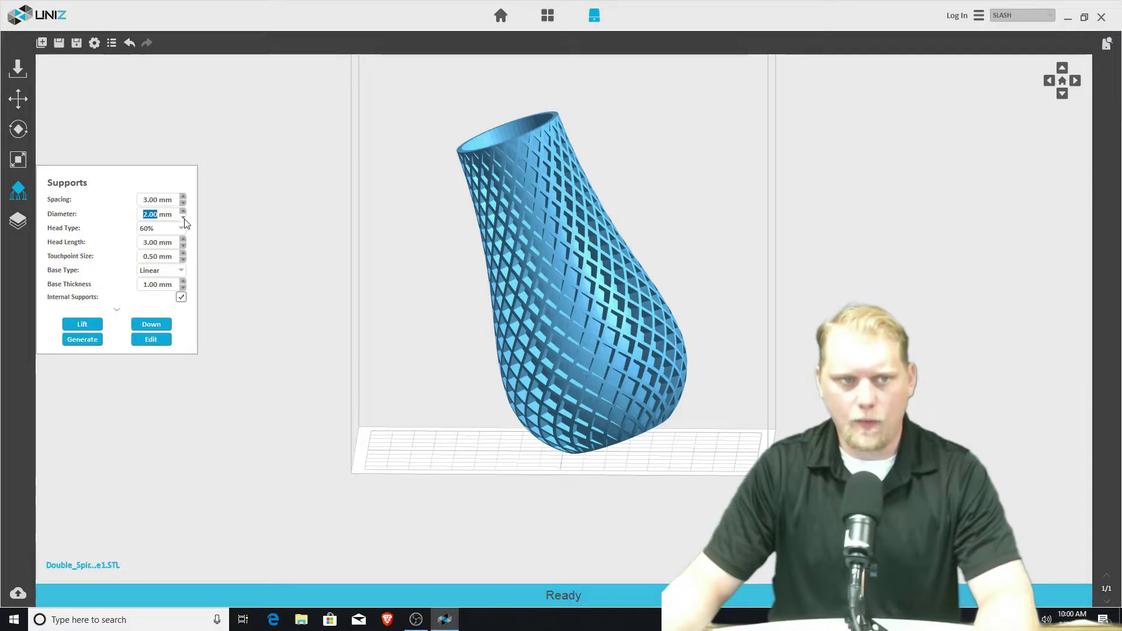
pyautogui.click(183, 197)
pyautogui.click(183, 197)
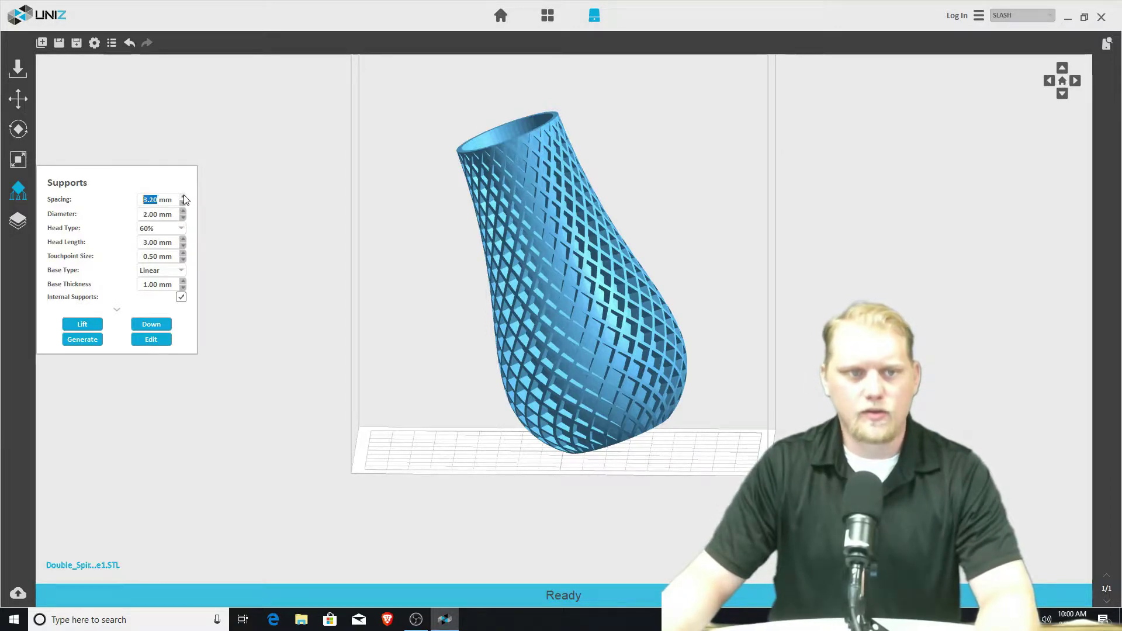
pyautogui.click(183, 197)
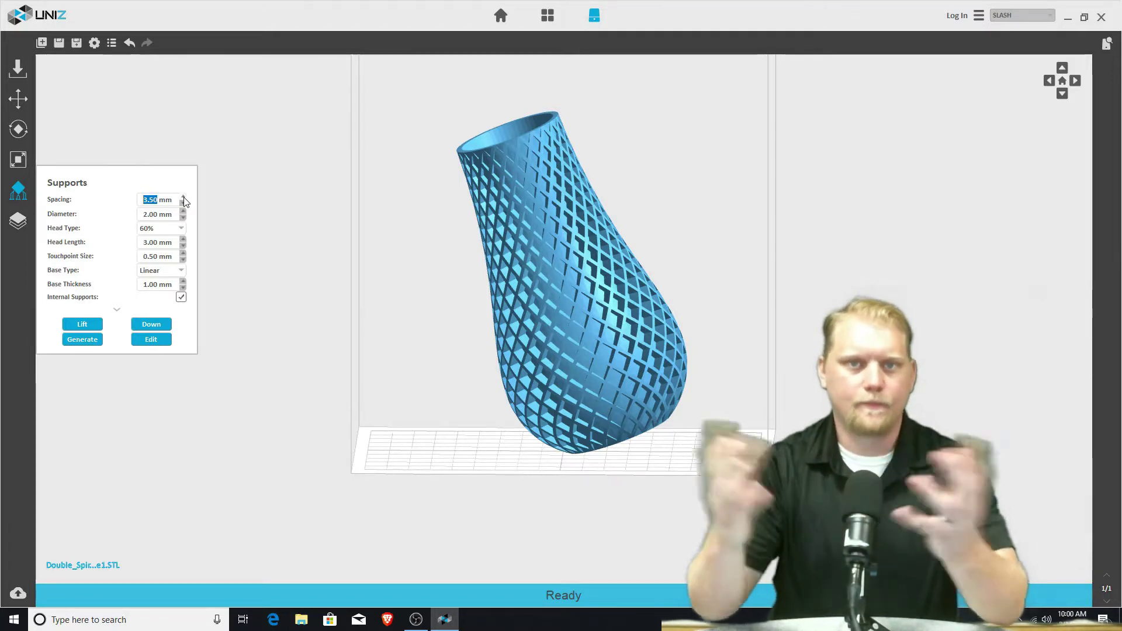
pyautogui.click(167, 195)
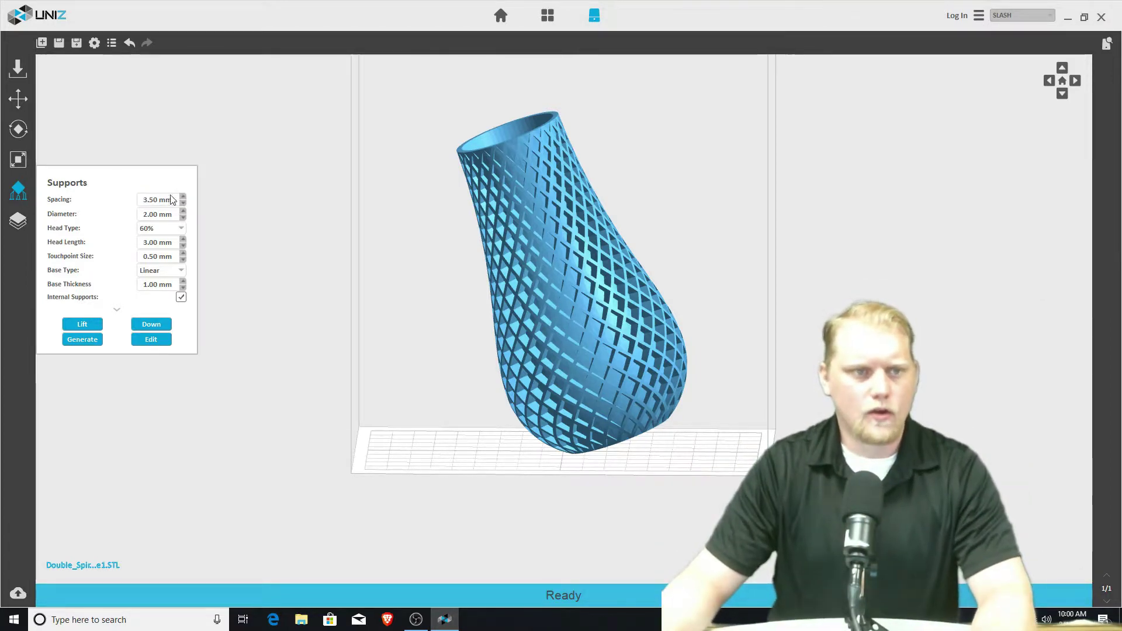
pyautogui.click(183, 197)
pyautogui.click(183, 197)
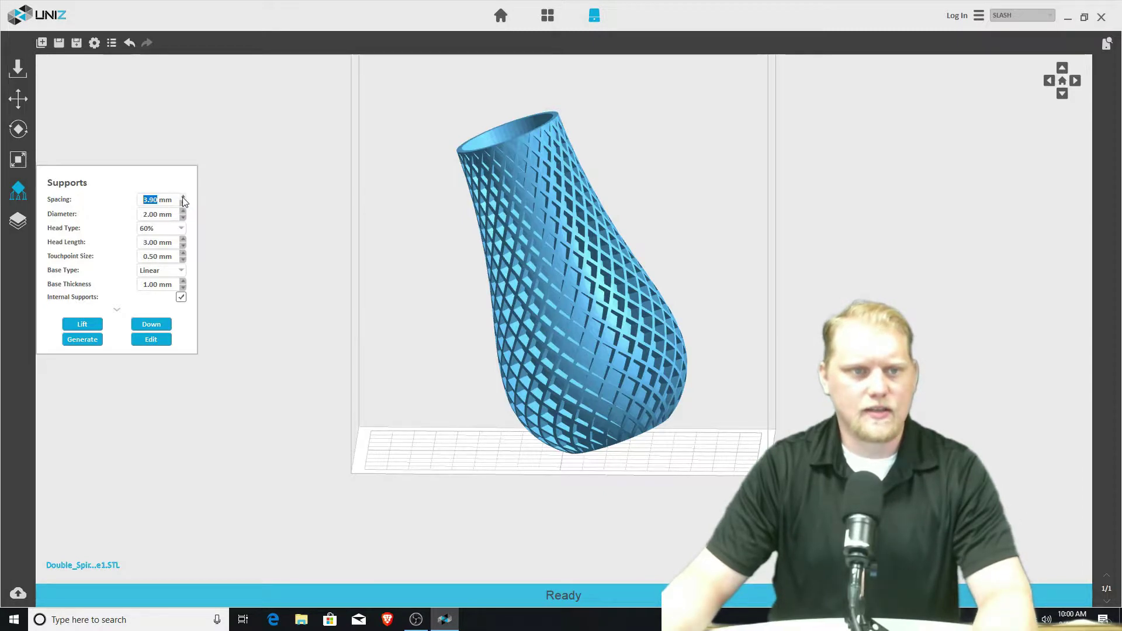
pyautogui.click(182, 204)
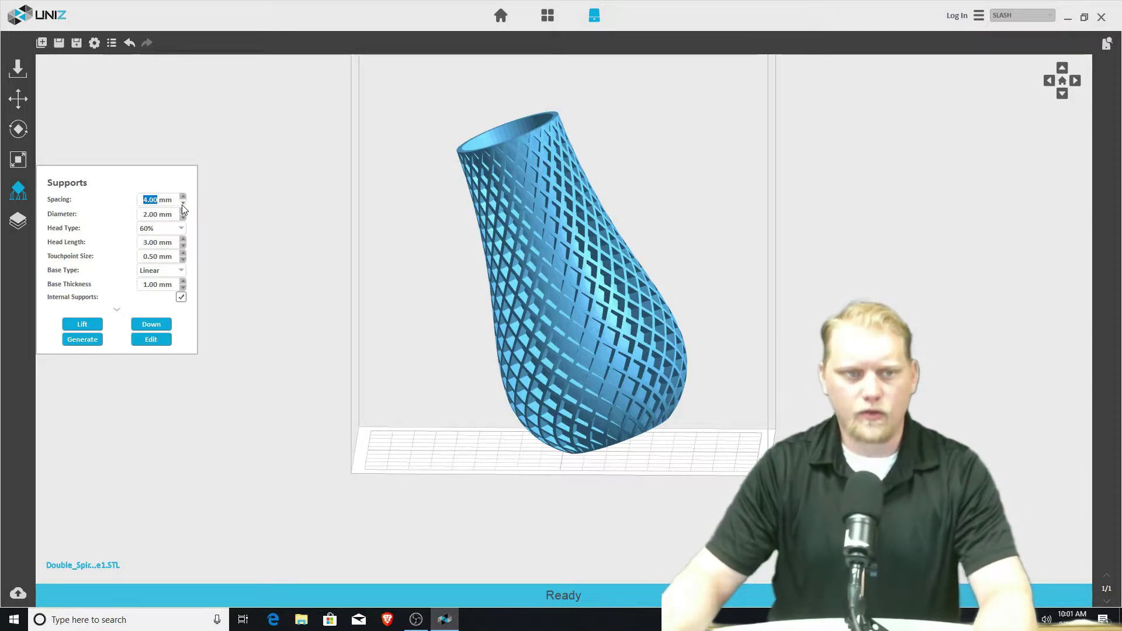
# Step: Set the support touchpoint size to 1.00 mm, keeping the 3.00 mm head length
pyautogui.click(181, 243)
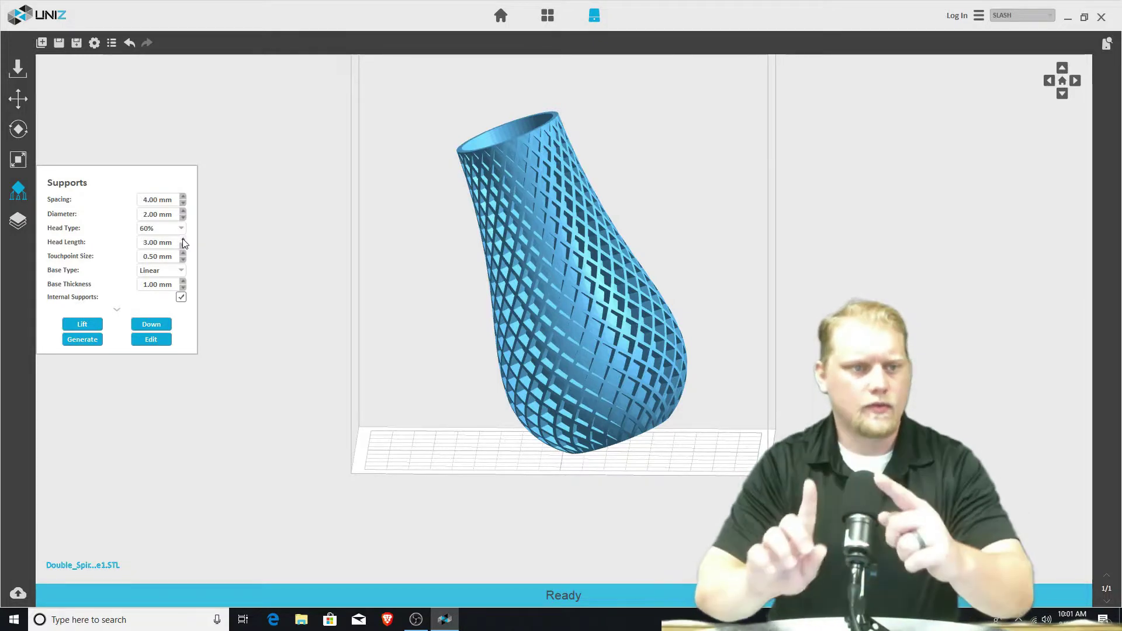
pyautogui.click(182, 253)
pyautogui.click(182, 253)
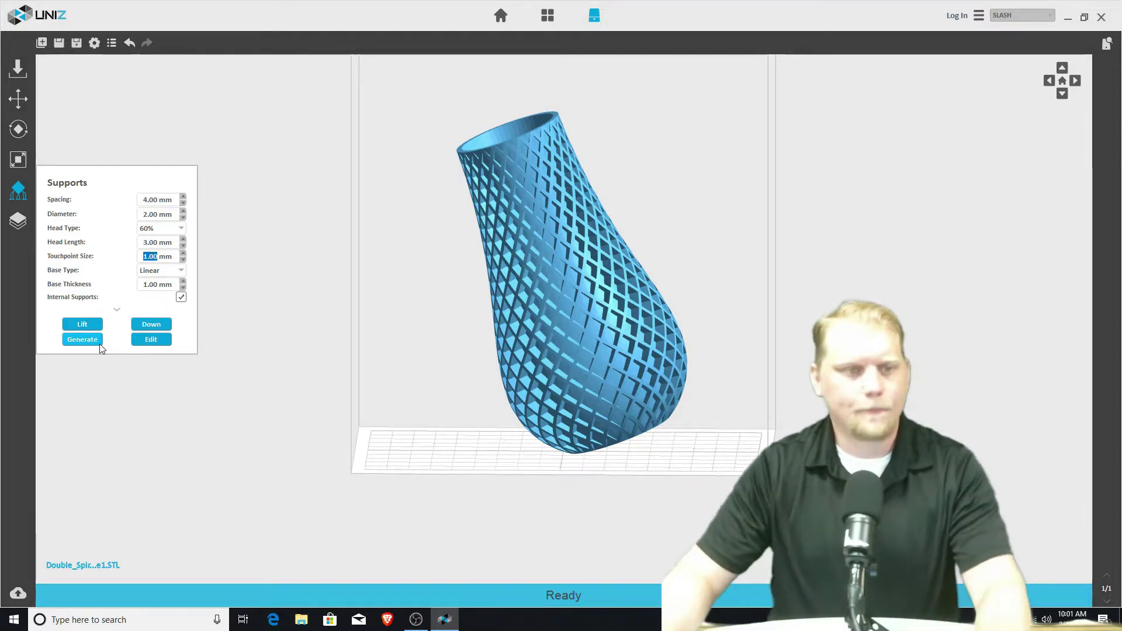
pyautogui.click(268, 229)
# Step: Delete the vase from the build plate and import the BrownBear model from the Desktop
pyautogui.click(574, 229)
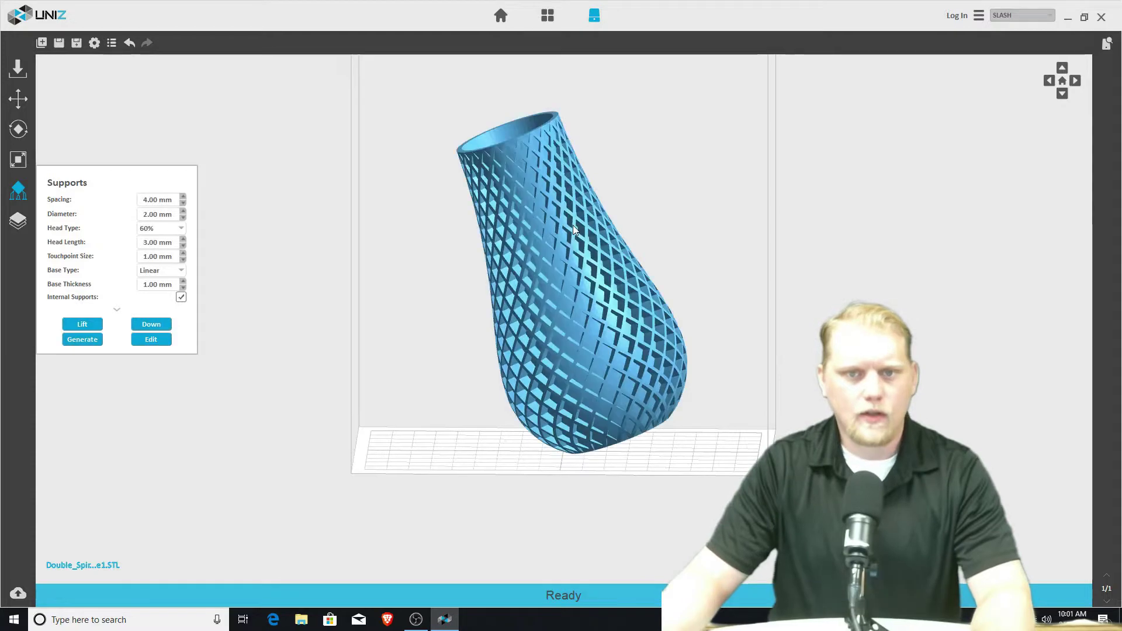
pyautogui.press('Delete')
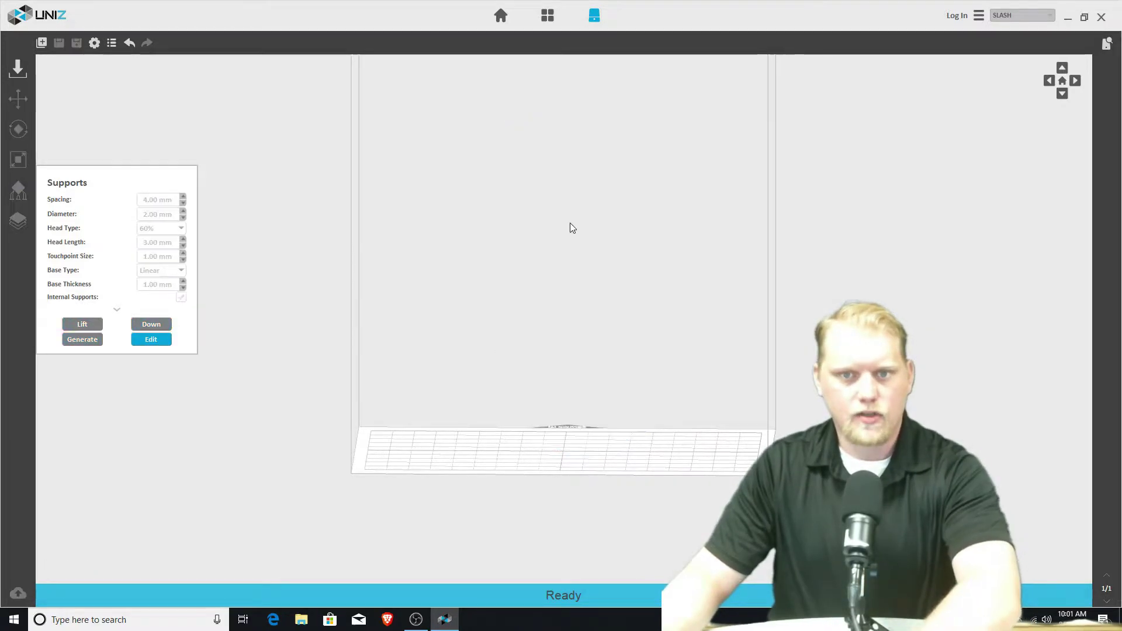
pyautogui.moveTo(457, 29); pyautogui.dragTo(529, 46)
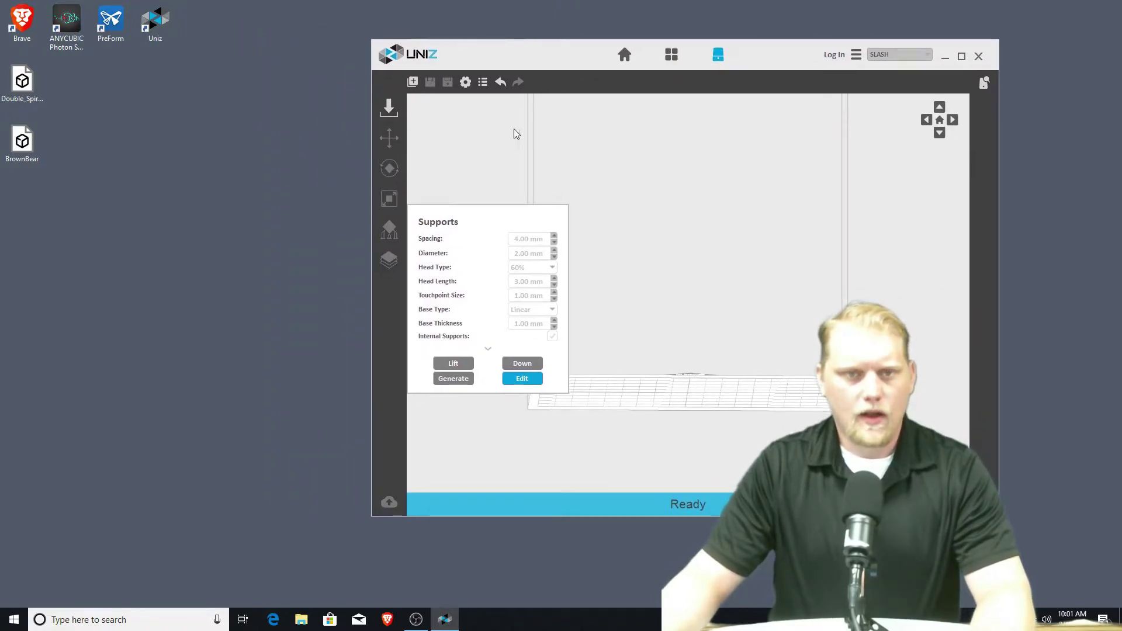
pyautogui.click(389, 107)
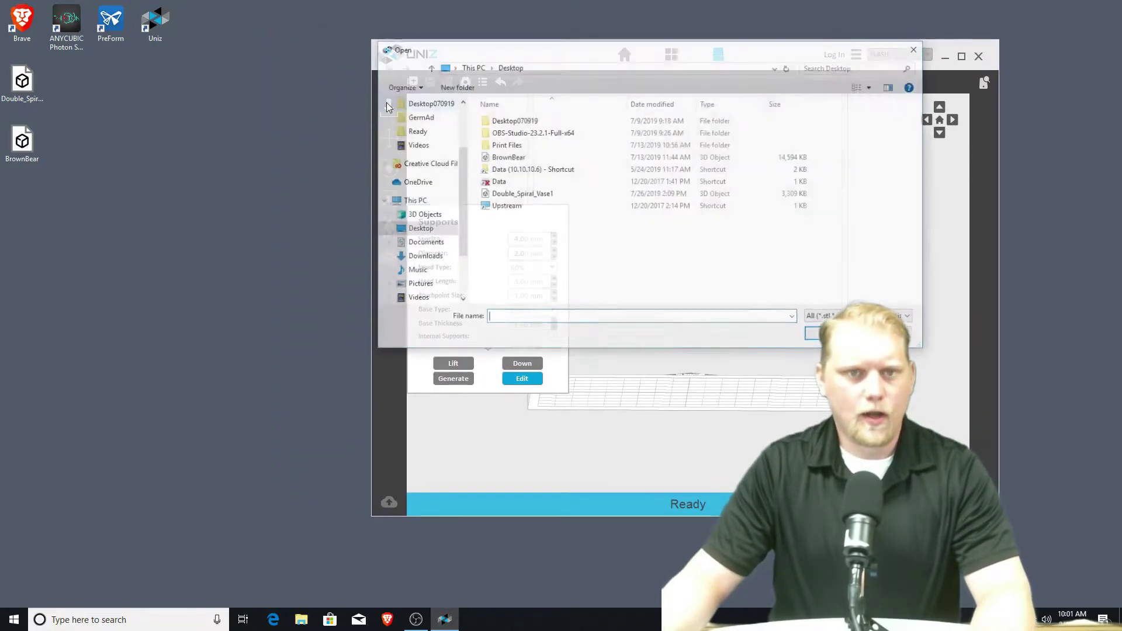
pyautogui.click(511, 156)
pyautogui.click(829, 335)
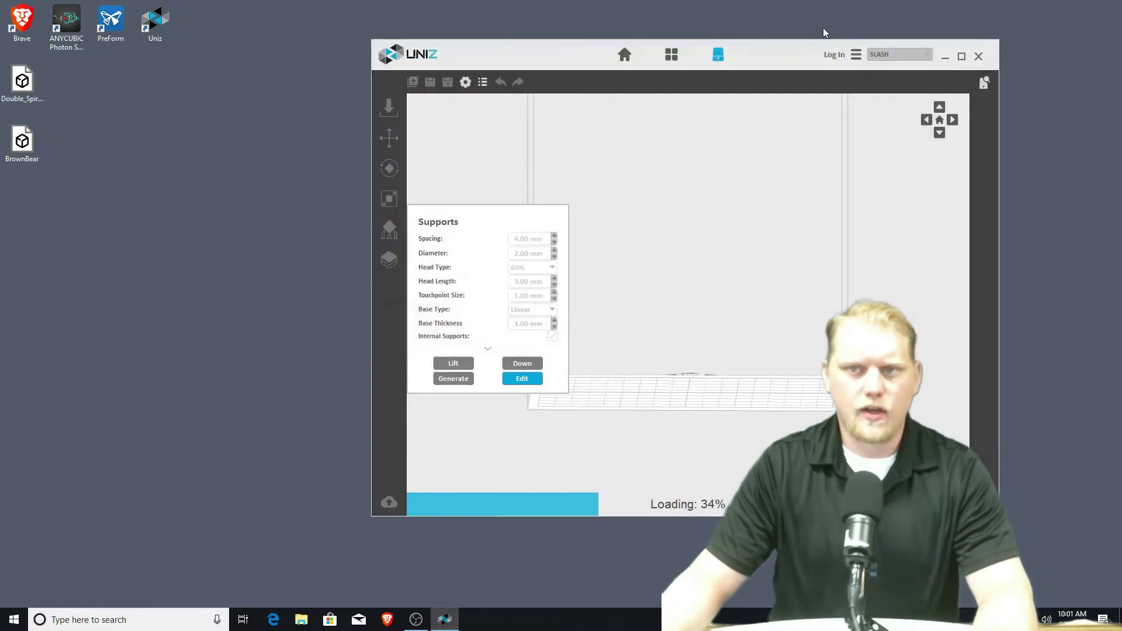
pyautogui.click(961, 55)
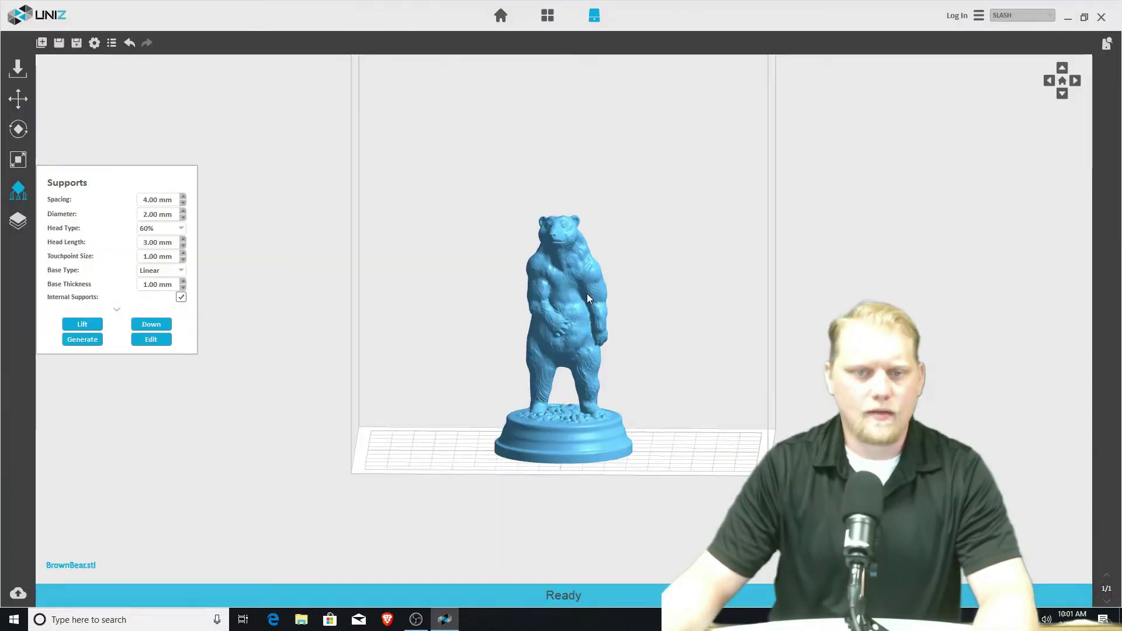
# Step: Scale the bear model uniformly to 0.5
pyautogui.moveTo(801, 292)
pyautogui.mouseDown()
pyautogui.moveTo(729, 305)
pyautogui.moveTo(573, 208)
pyautogui.moveTo(602, 258)
pyautogui.moveTo(573, 288)
pyautogui.mouseUp()
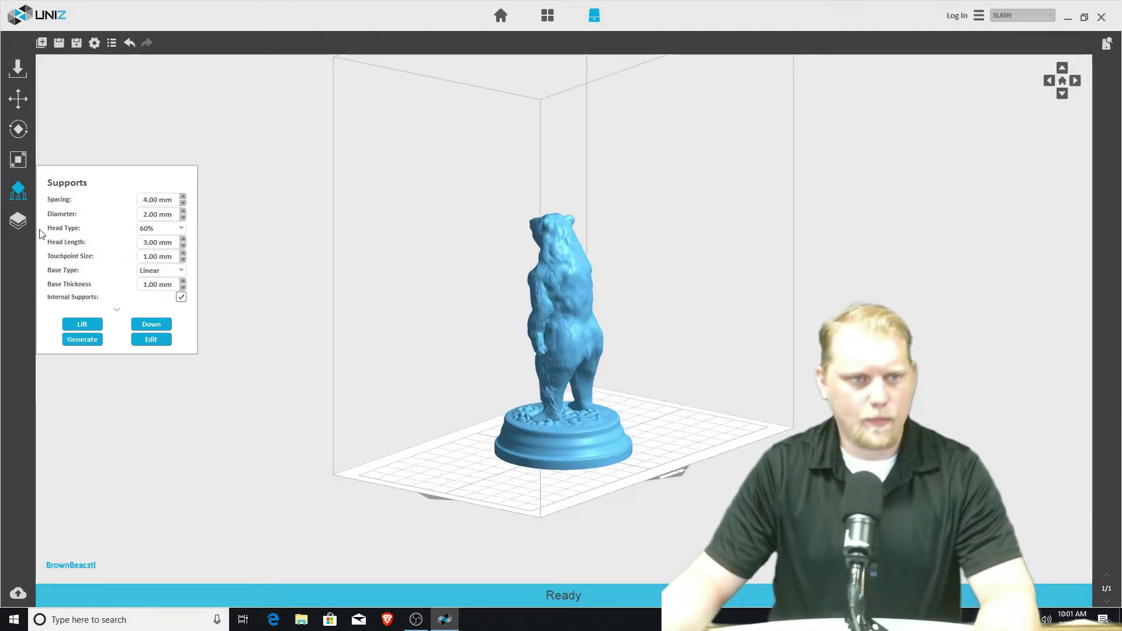
pyautogui.click(17, 136)
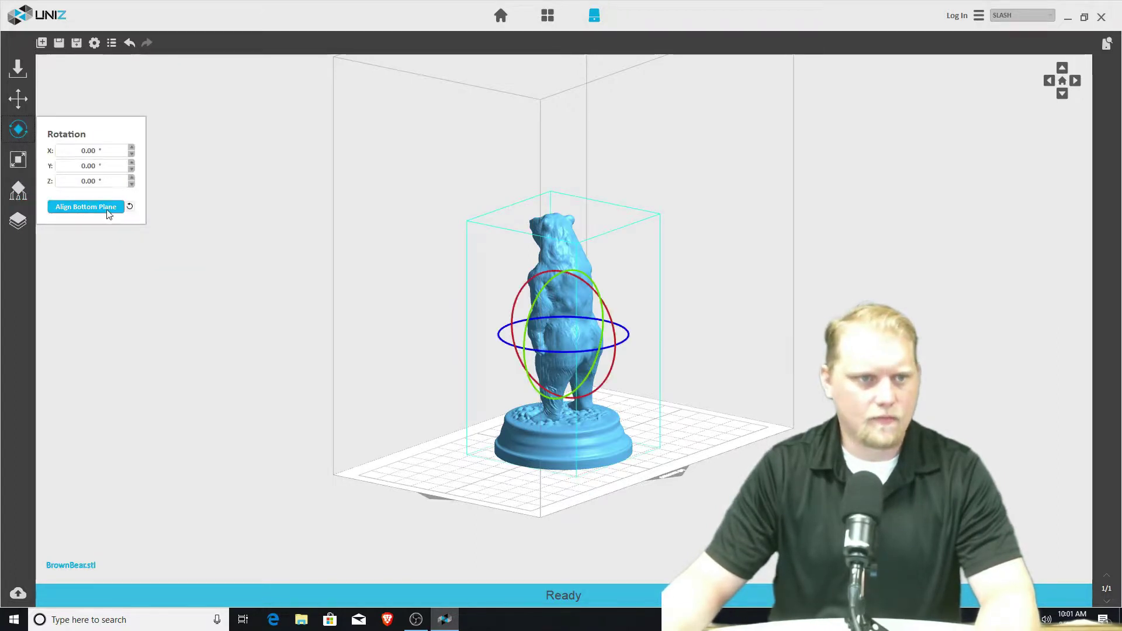
pyautogui.click(17, 159)
pyautogui.moveTo(97, 234); pyautogui.dragTo(73, 232)
pyautogui.press('BackSpace')
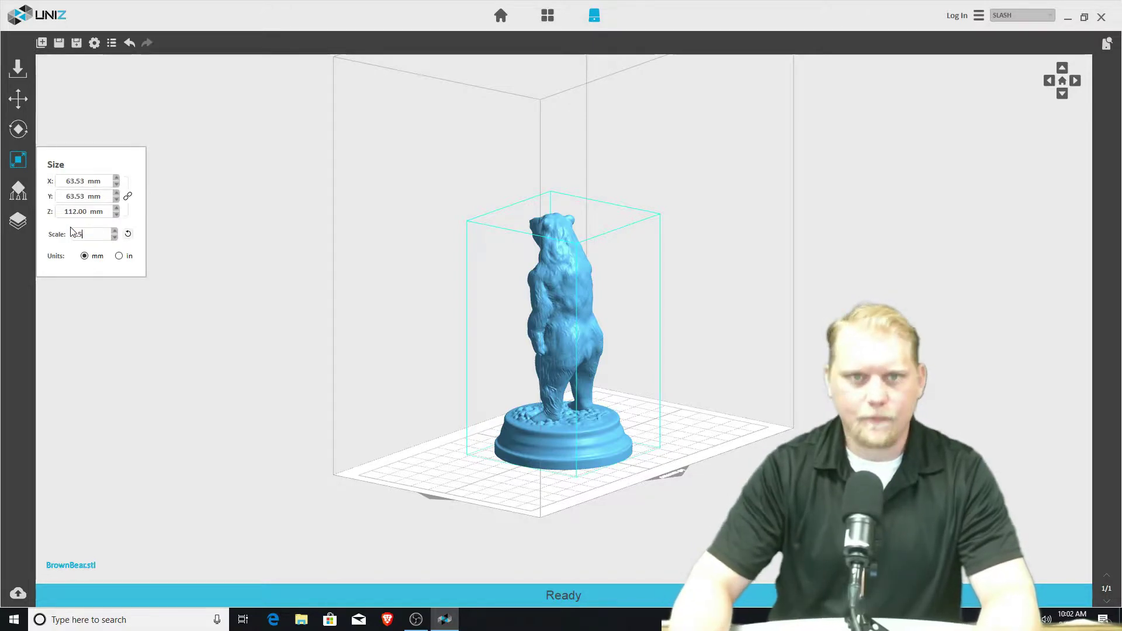
pyautogui.write('0.5')
pyautogui.press('Return')
pyautogui.scroll(8, 579, 467)
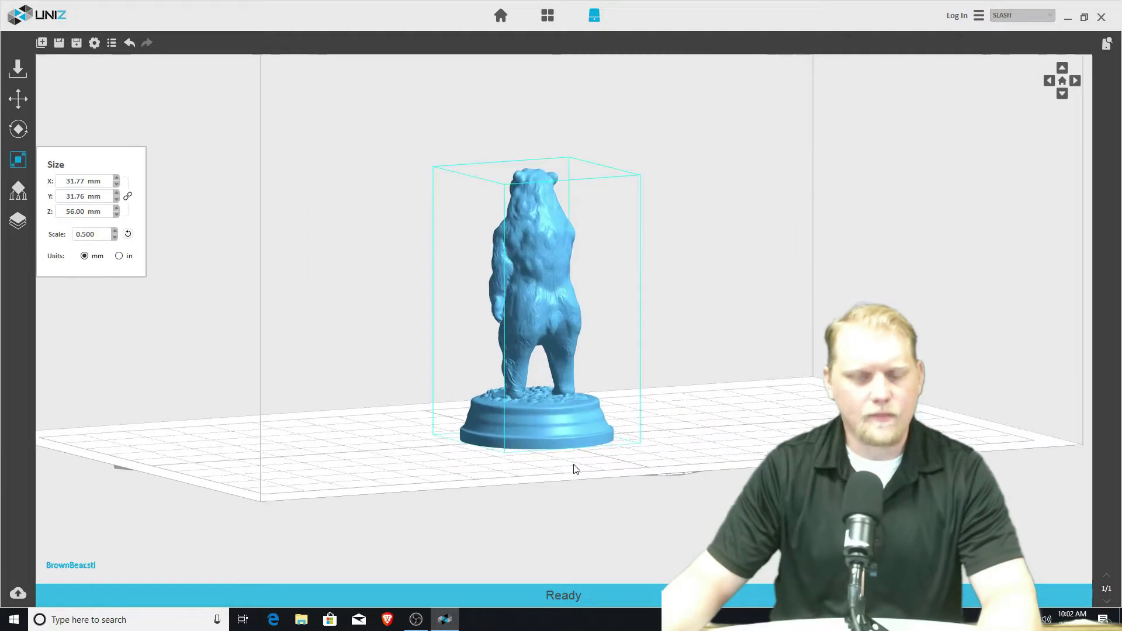
pyautogui.press('1')
pyautogui.moveTo(400, 320); pyautogui.dragTo(453, 335)
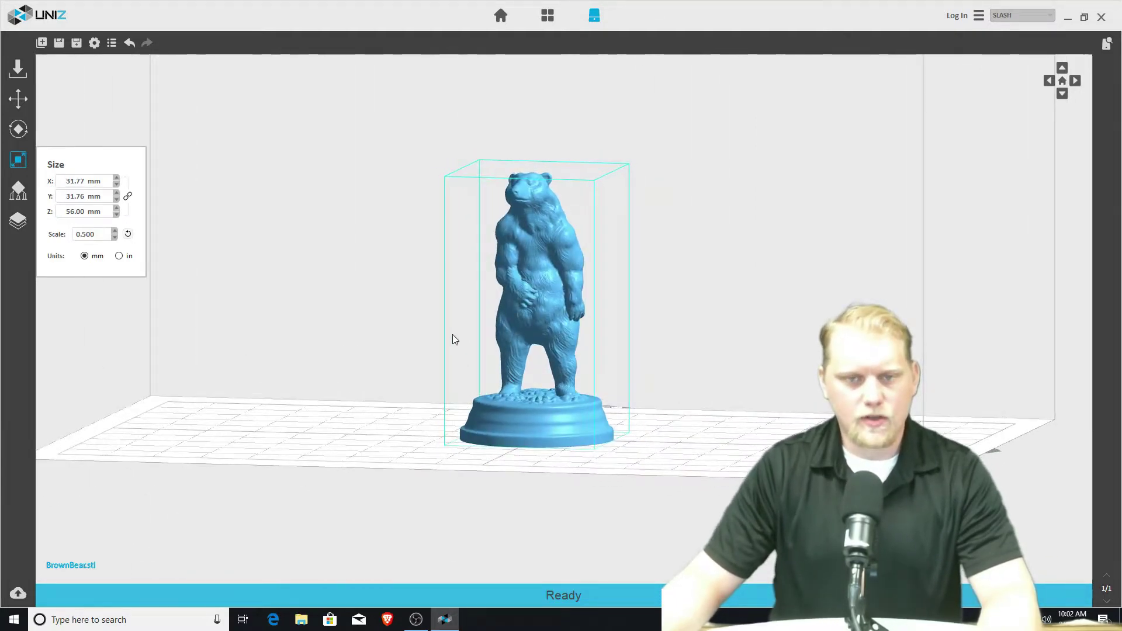
# Step: Open the slicing settings with the advanced parameters shown and choose a 0.100 mm thickness in the first parameter group
pyautogui.click(22, 217)
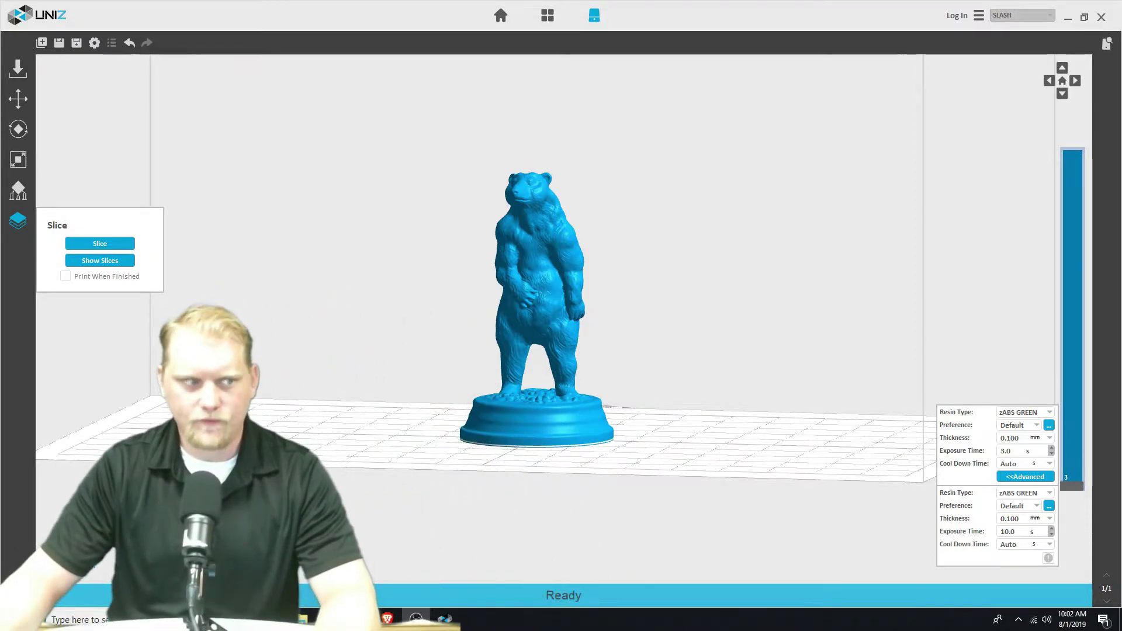
pyautogui.moveTo(503, 261); pyautogui.dragTo(641, 388)
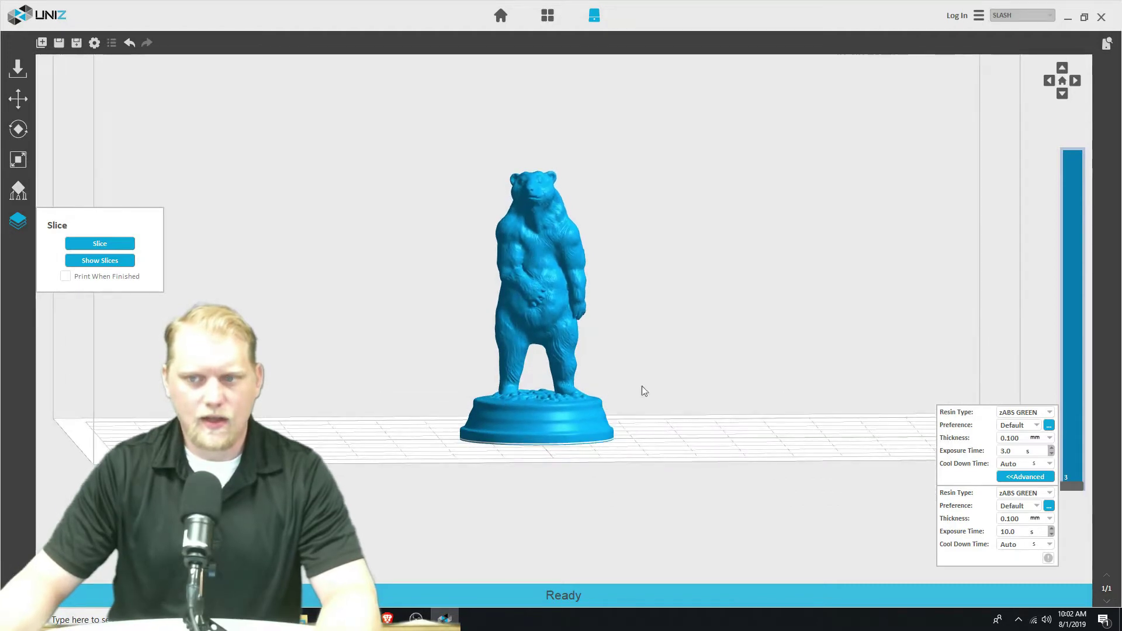
pyautogui.click(1033, 475)
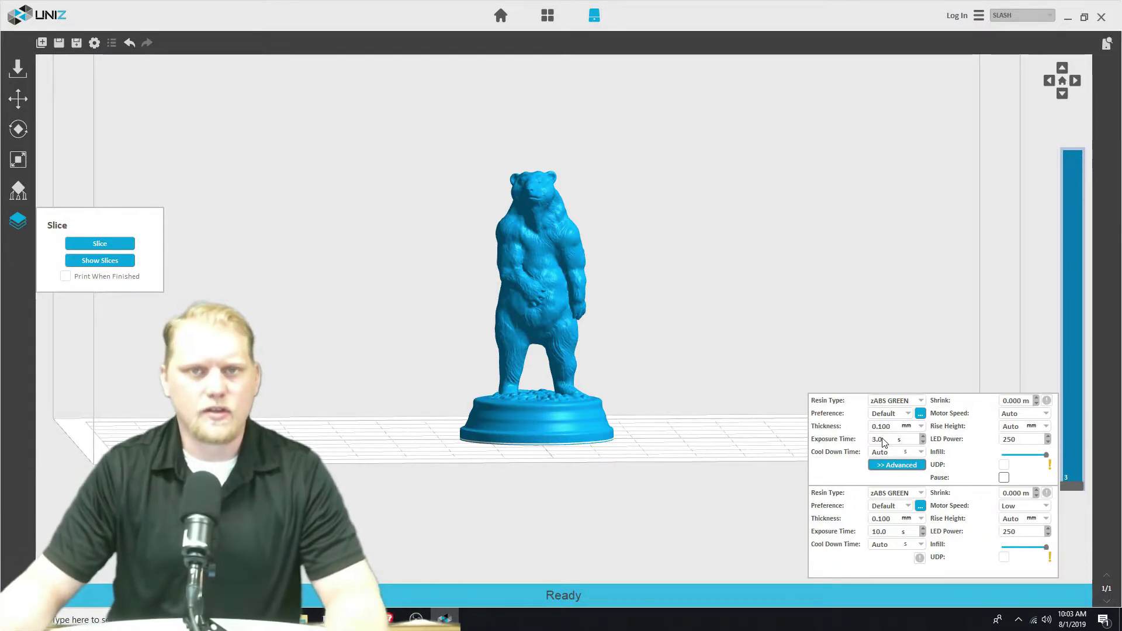
pyautogui.click(922, 427)
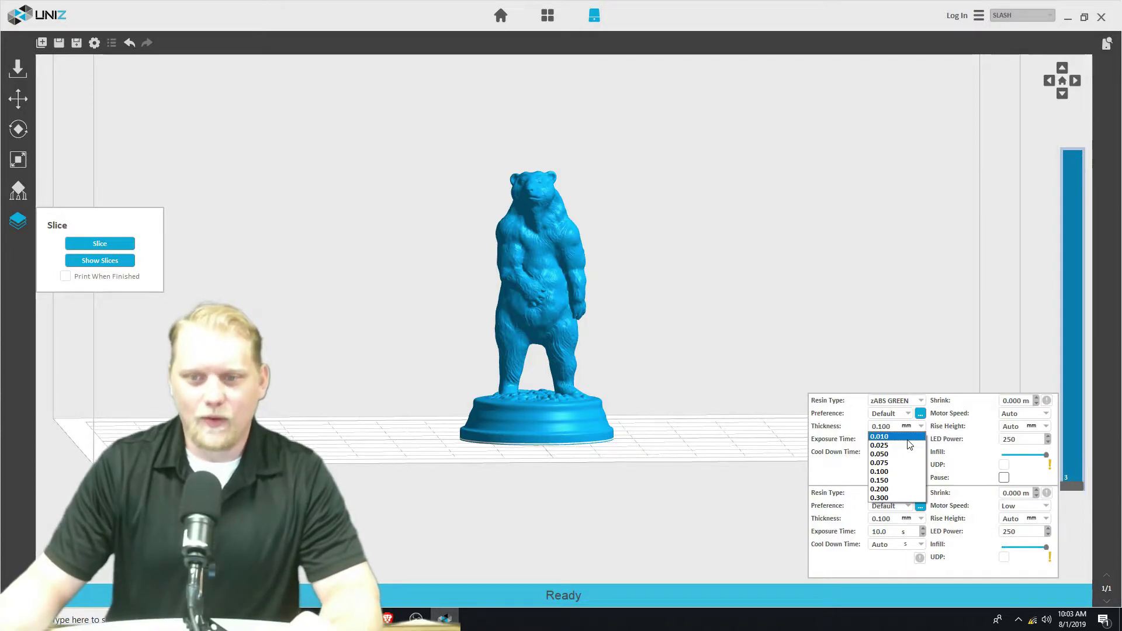
pyautogui.click(954, 454)
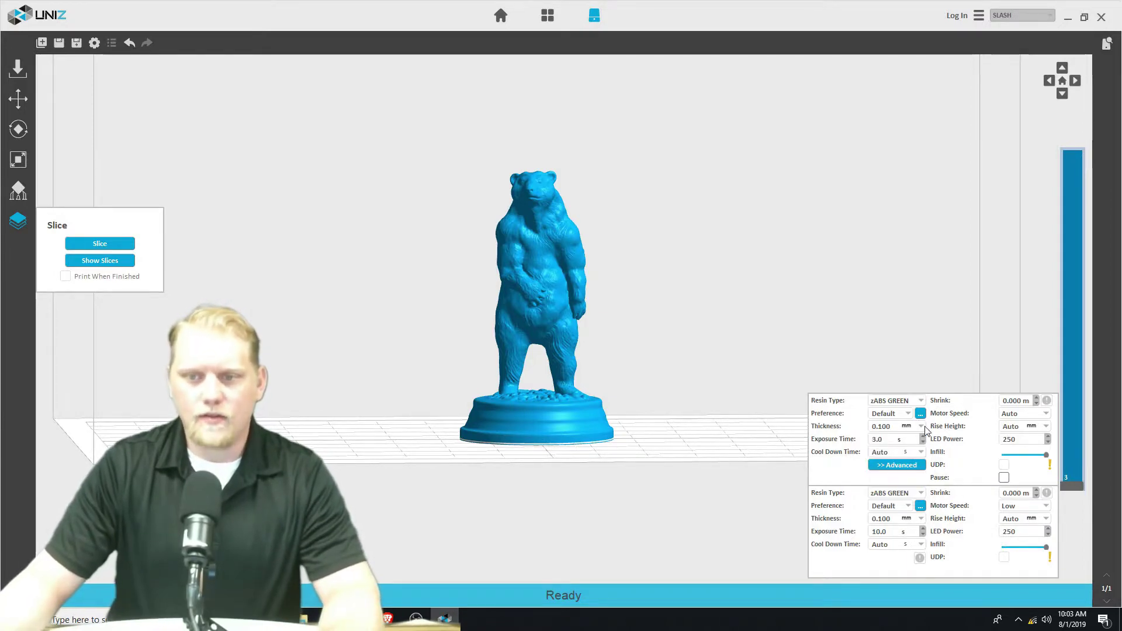
pyautogui.click(922, 427)
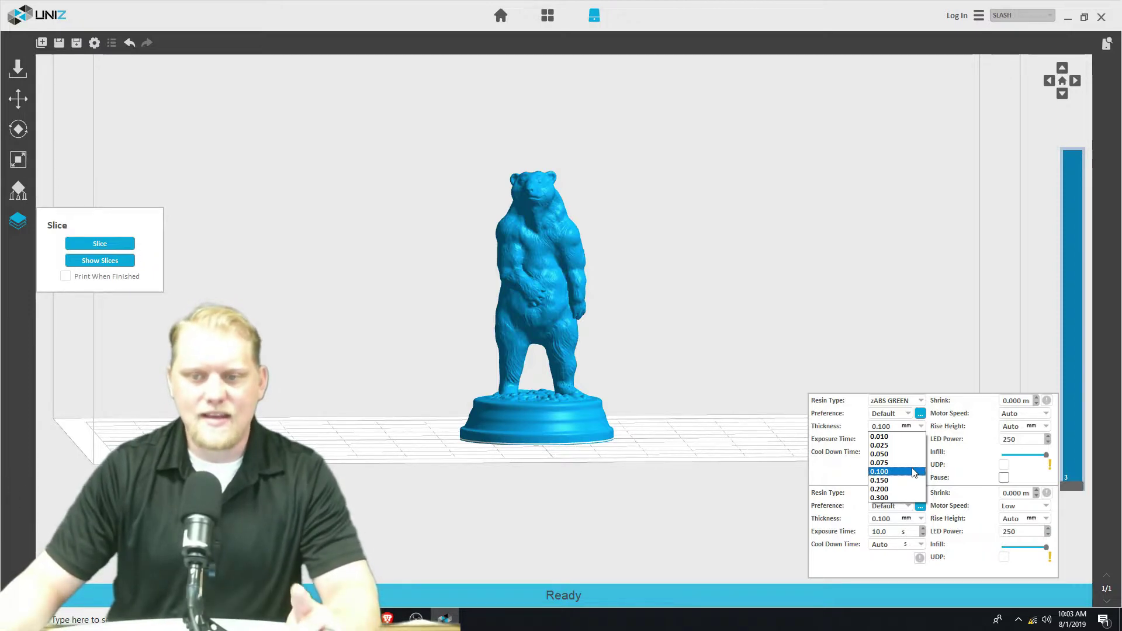
pyautogui.click(914, 472)
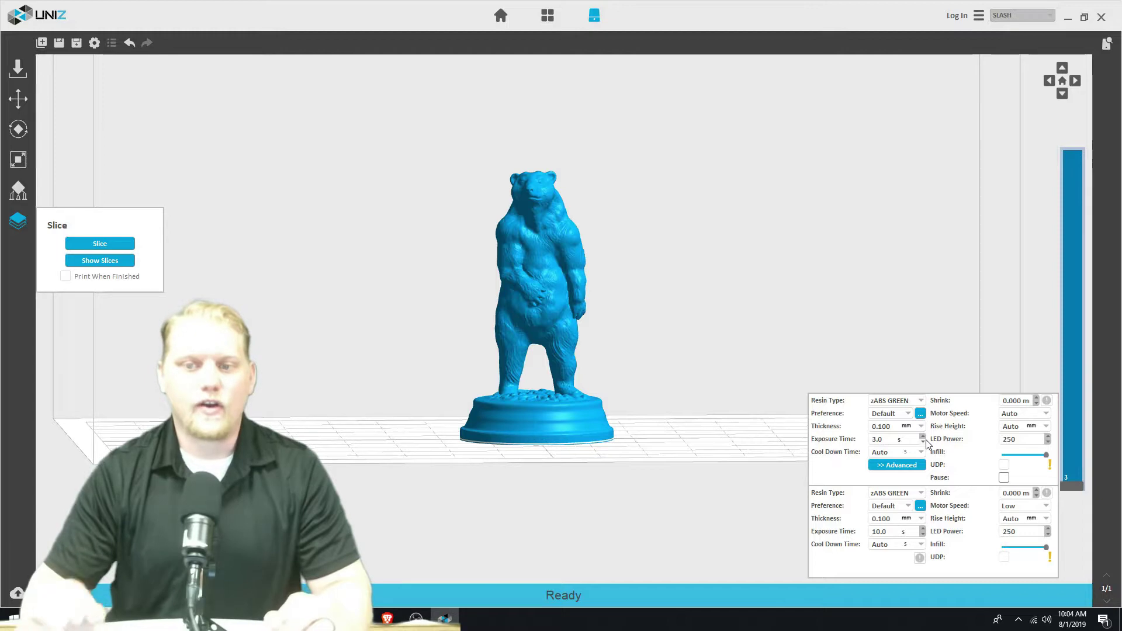
# Step: Lower the exposure time in the first parameter group to 2.7 s
pyautogui.click(923, 442)
pyautogui.click(922, 442)
pyautogui.click(923, 442)
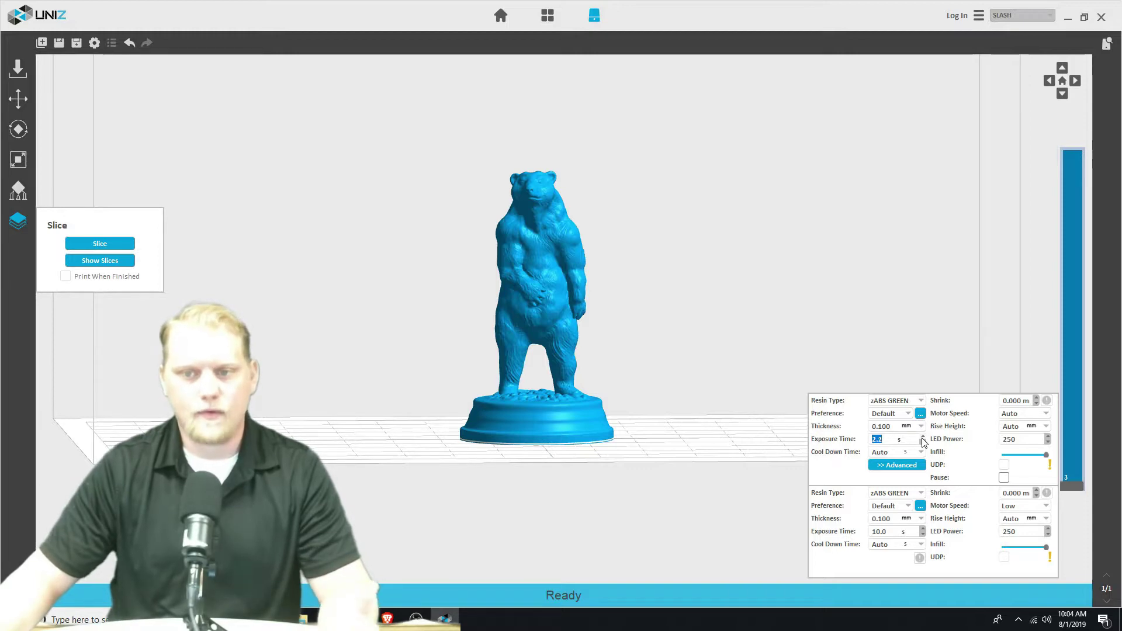
# Step: Change the resin type to zABS IVORY and choose a 0.050 mm thickness in the first parameter group
pyautogui.click(920, 401)
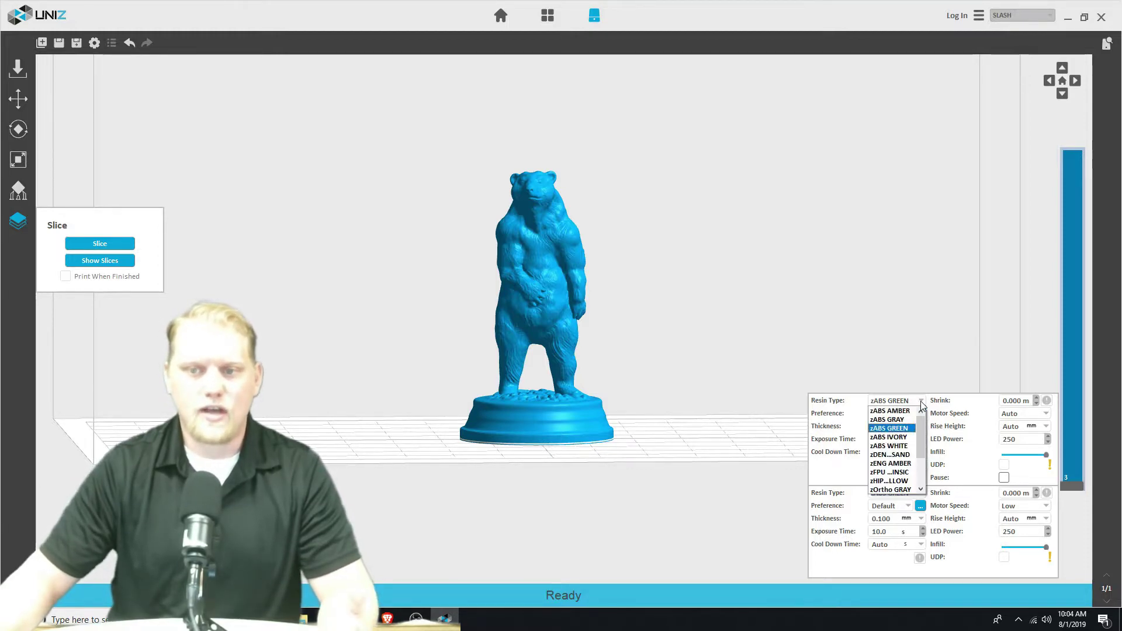
pyautogui.click(890, 438)
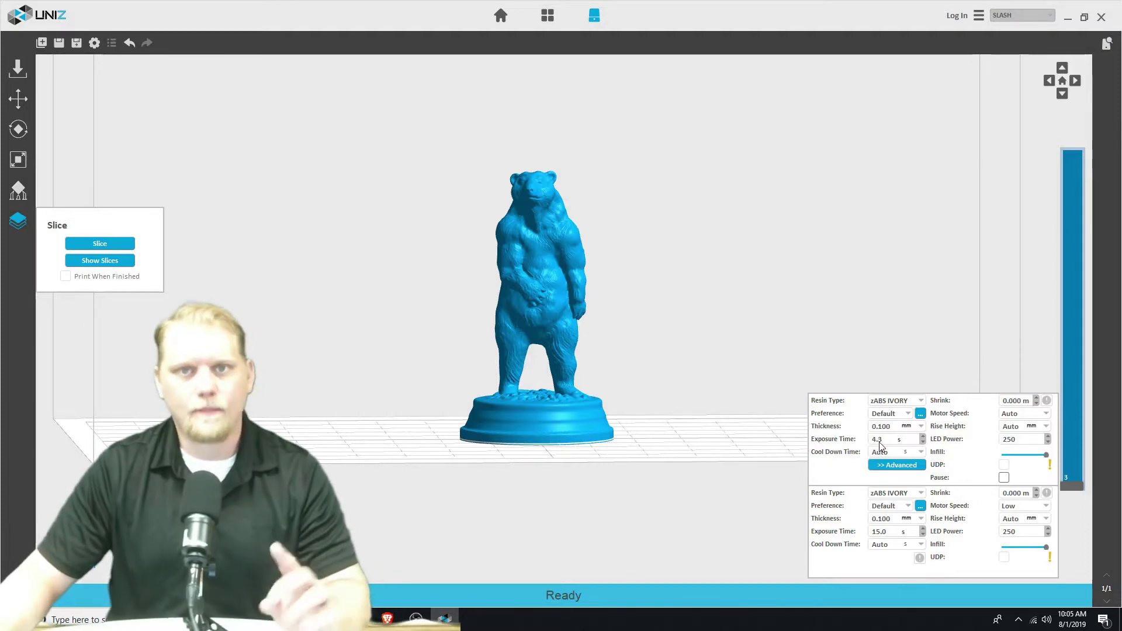
pyautogui.click(921, 426)
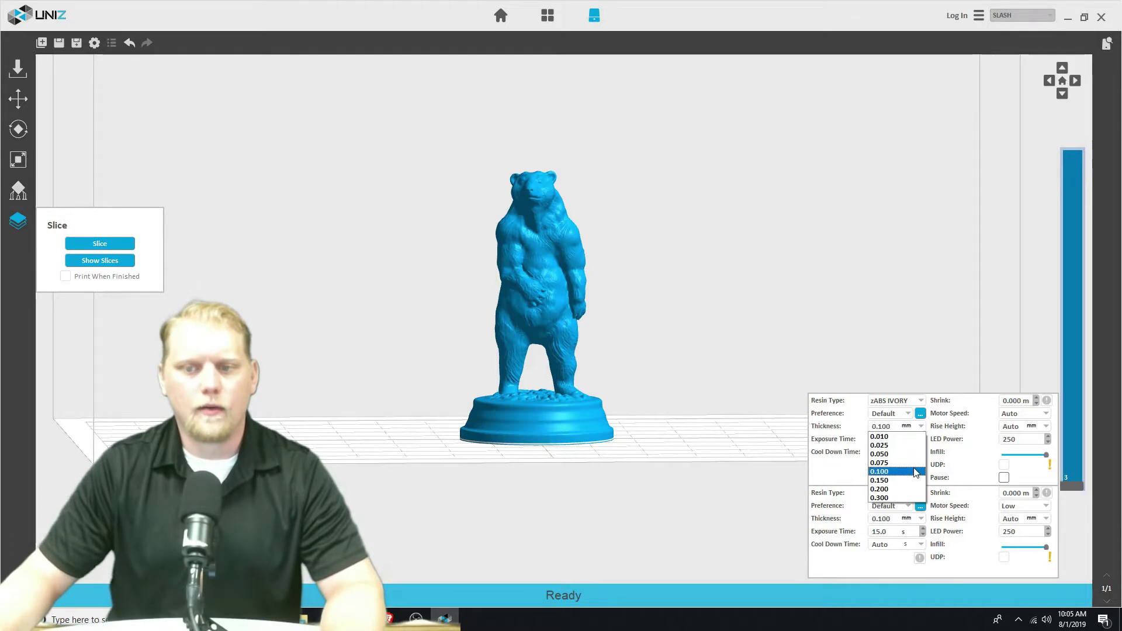
pyautogui.click(913, 455)
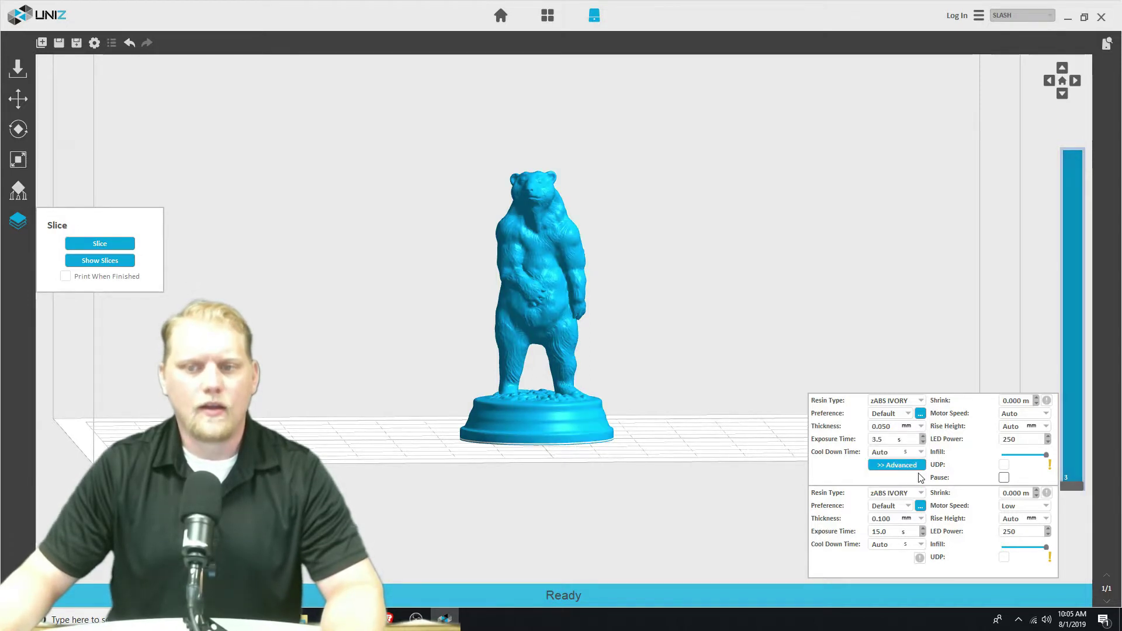
# Step: Switch the resin type back to zABS GREEN and set the first parameter group's cool down time to 0 s
pyautogui.click(922, 402)
pyautogui.click(909, 430)
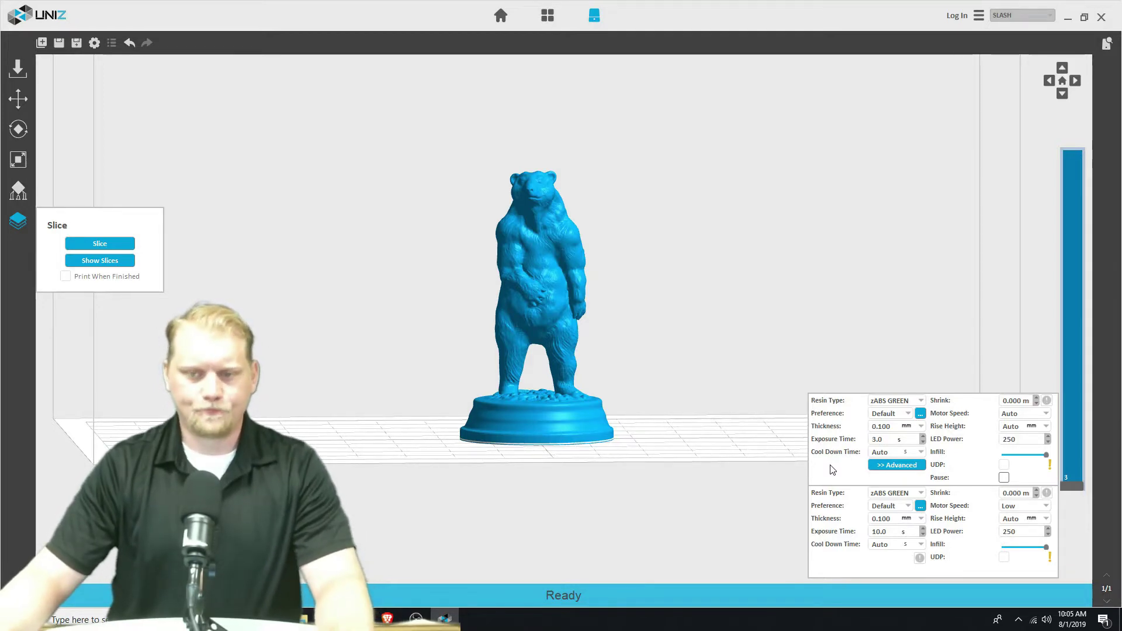
pyautogui.click(922, 452)
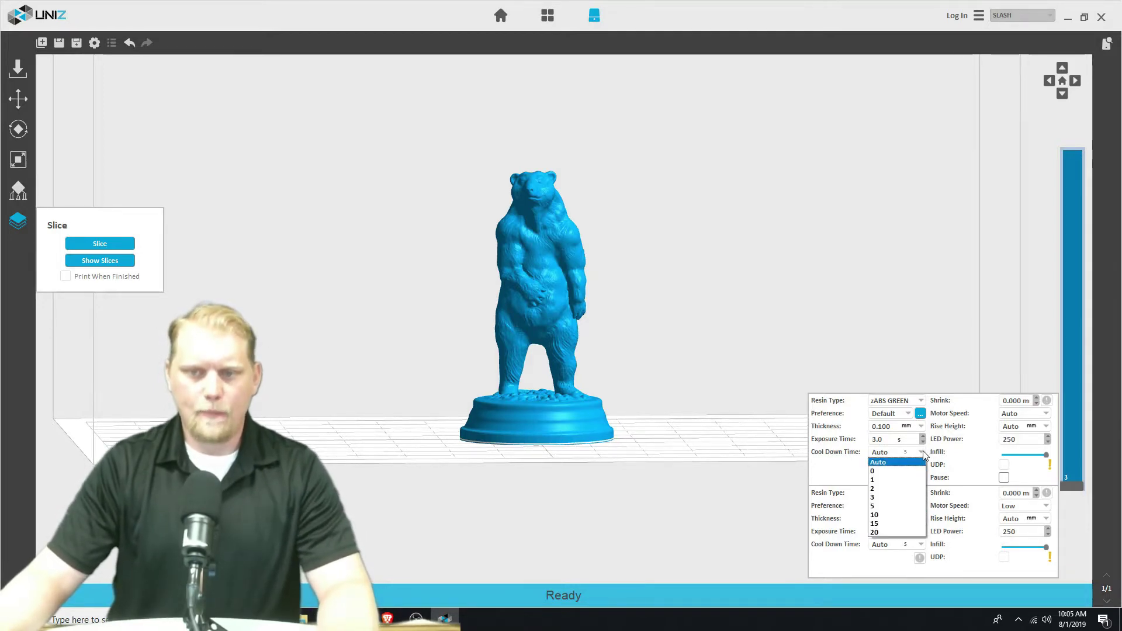
pyautogui.click(900, 472)
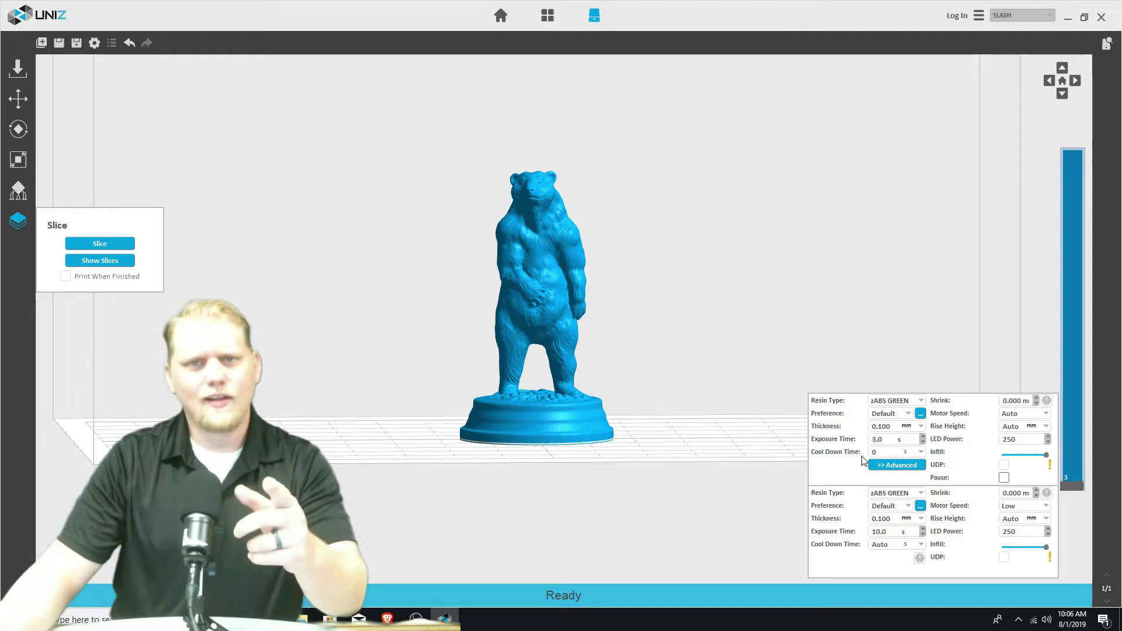
# Step: Set the motor speed to High in the first parameter group and look over the available rise height options
pyautogui.click(1046, 414)
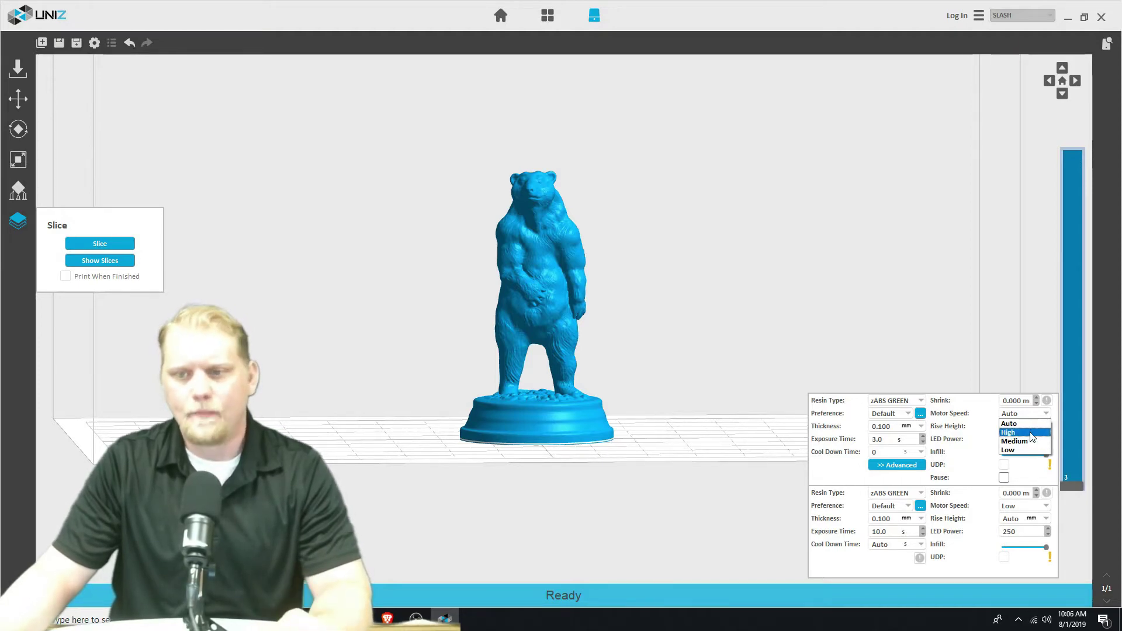
pyautogui.click(1031, 433)
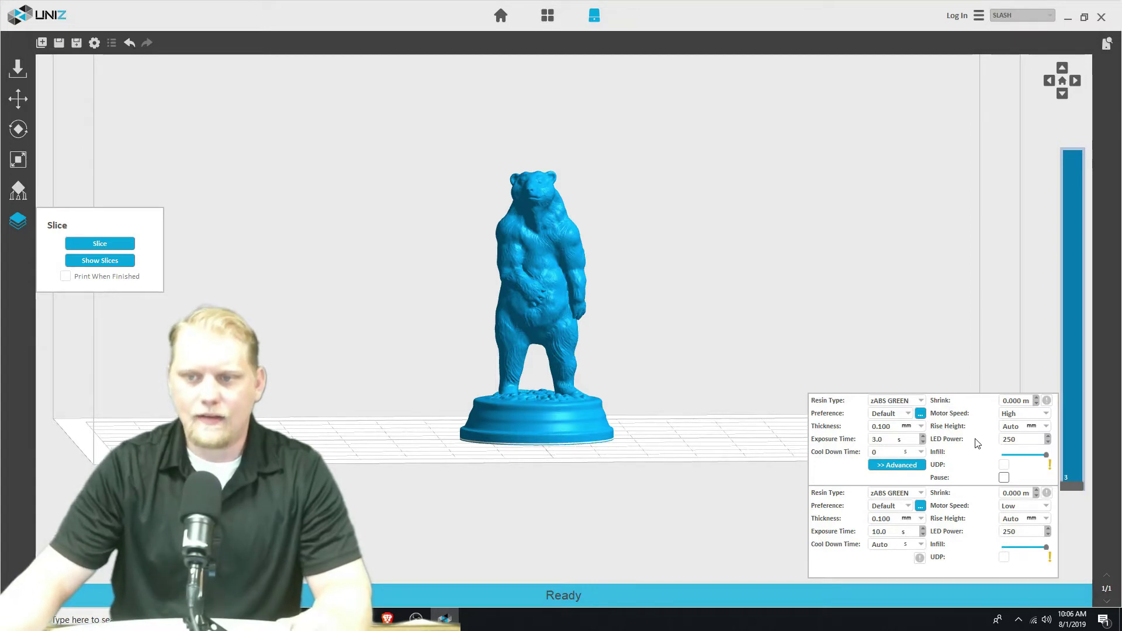
pyautogui.click(1047, 427)
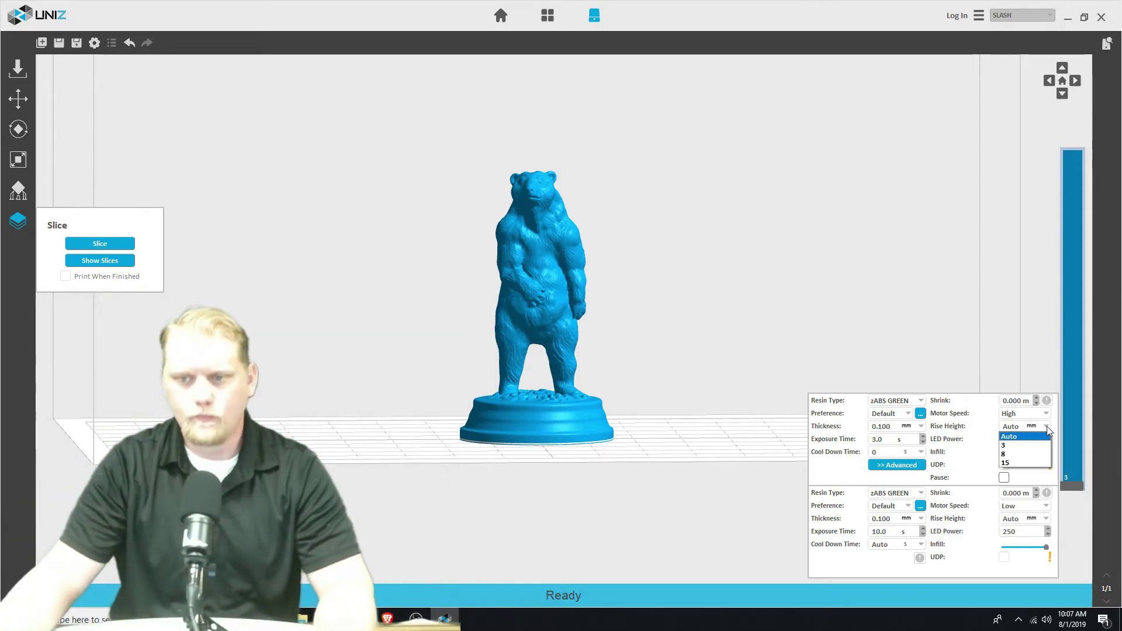
pyautogui.click(973, 460)
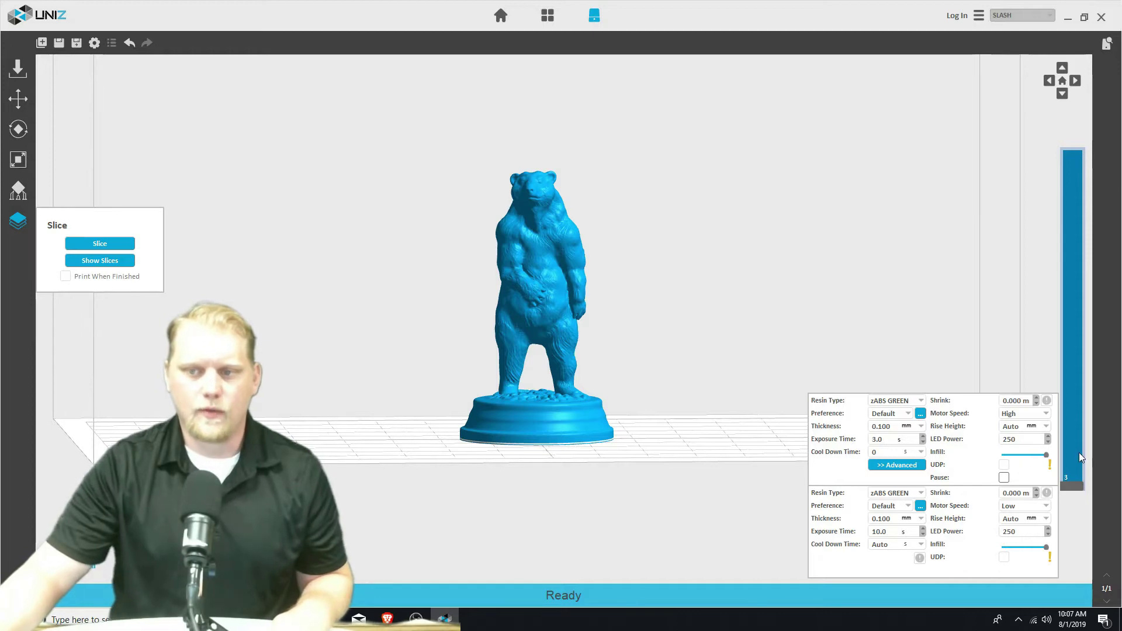
# Step: Add an interface near the top of the bear's base at layer 28, with a 0.300 mm thickness for the base section below it
pyautogui.moveTo(1074, 457)
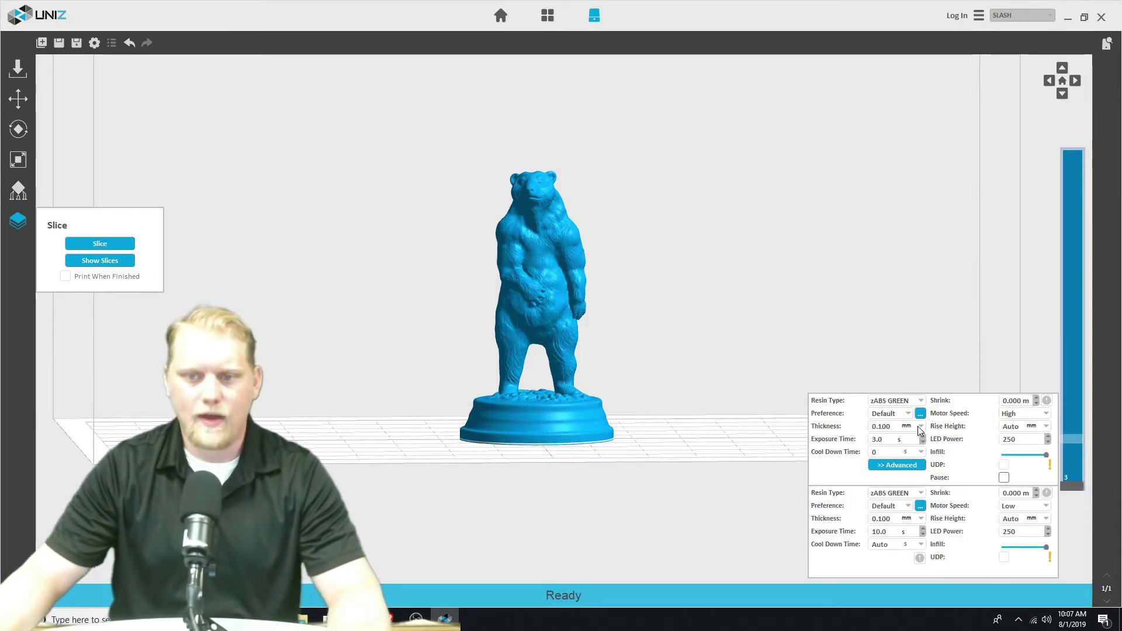
pyautogui.click(921, 429)
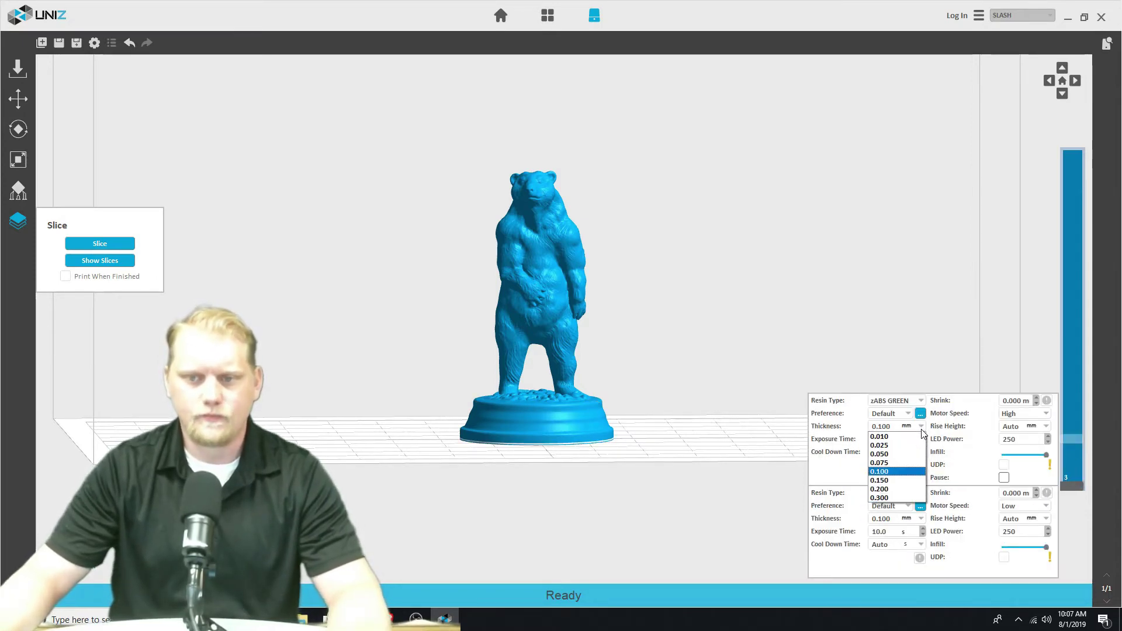
pyautogui.click(893, 498)
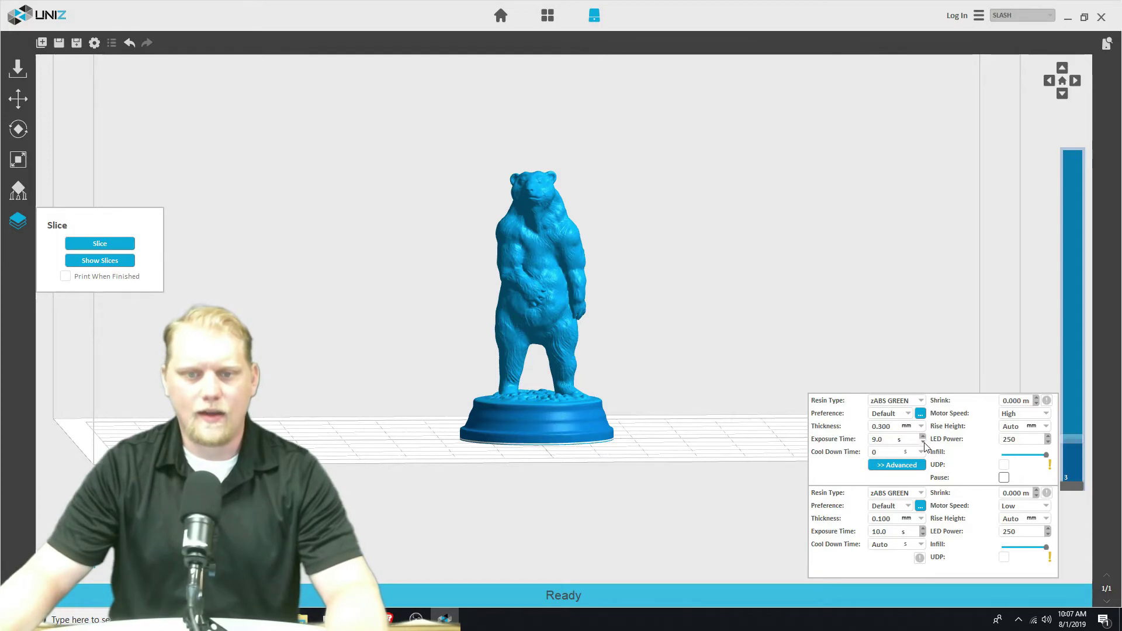
pyautogui.doubleClick(1074, 437)
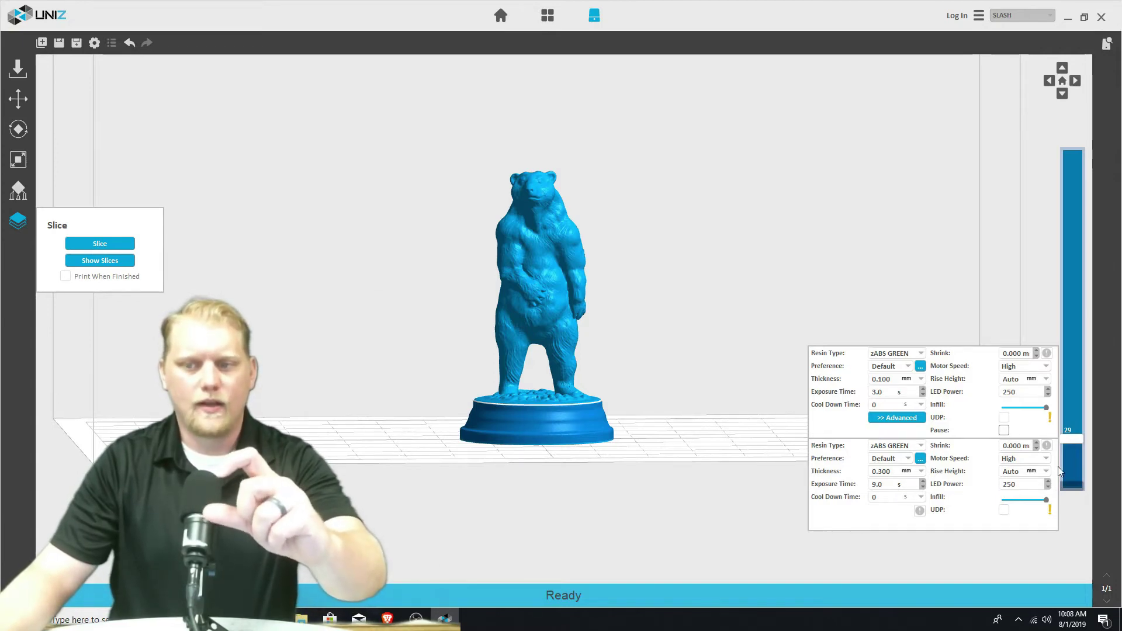
pyautogui.doubleClick(1074, 485)
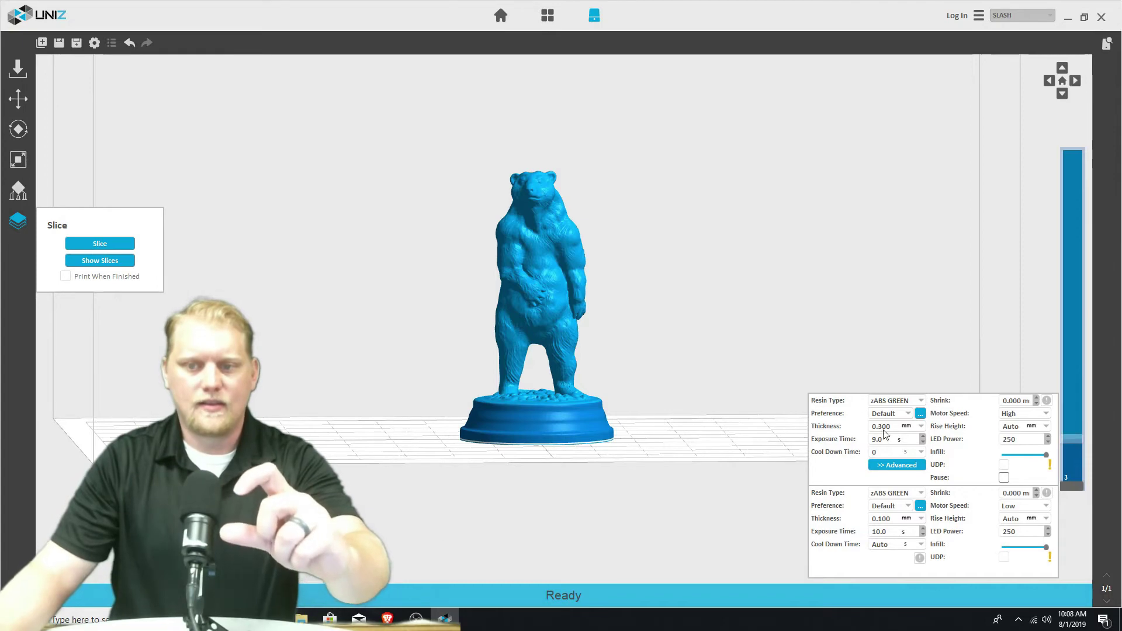
pyautogui.moveTo(1073, 486); pyautogui.dragTo(1077, 444)
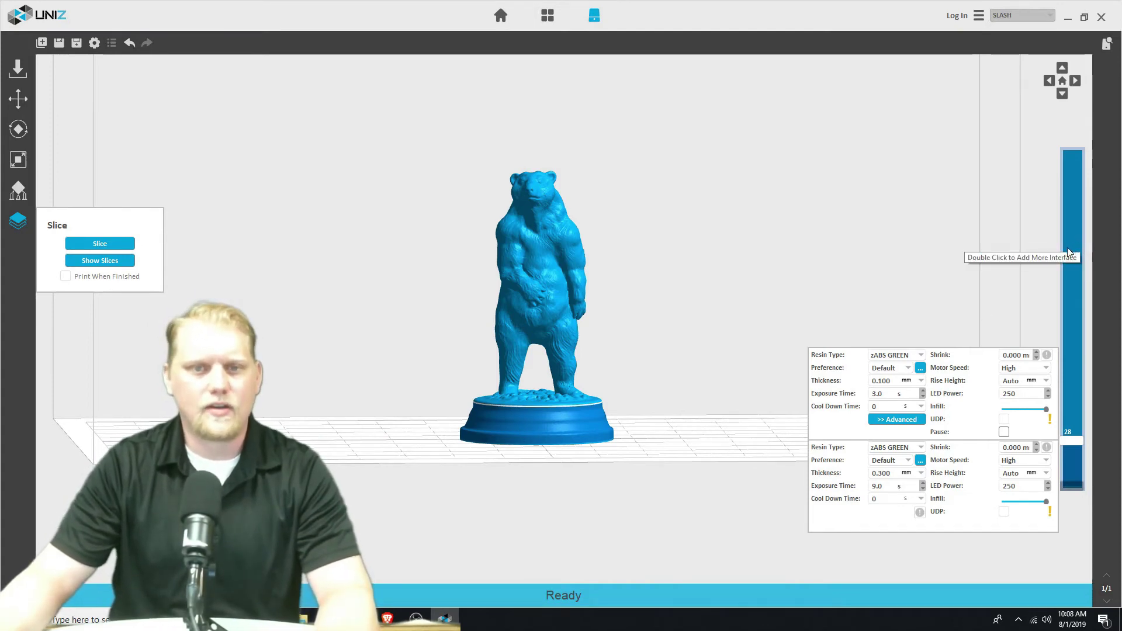
# Step: Add another interface at the bear's neck at layer 431 and set the thickness of the section above it to 0.050 mm
pyautogui.click(1073, 233)
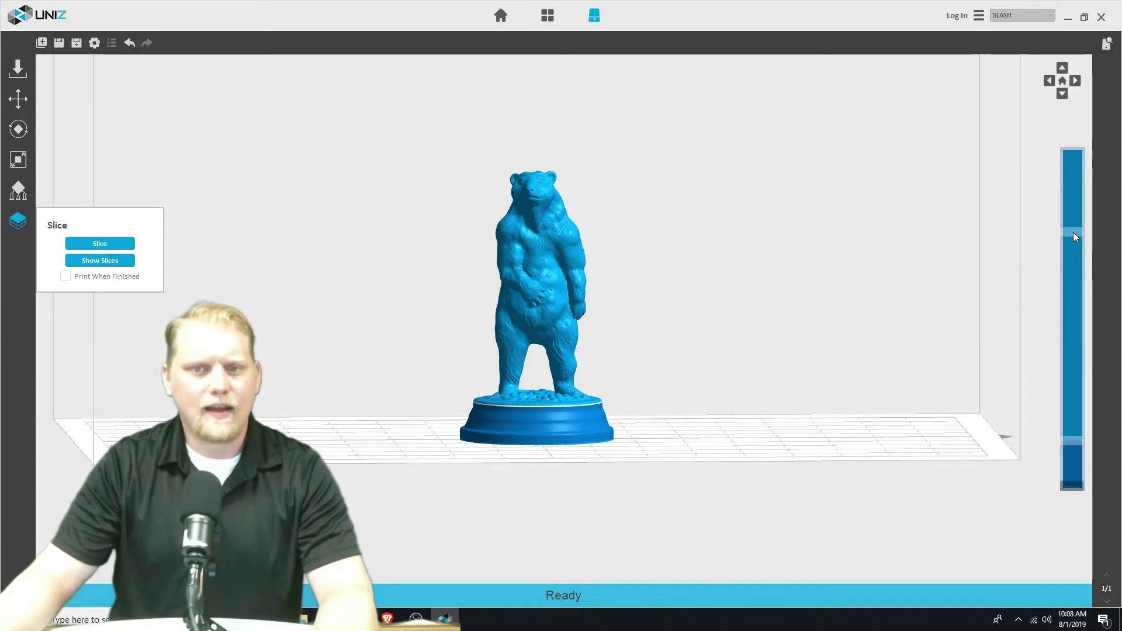
pyautogui.doubleClick(1073, 233)
pyautogui.moveTo(1072, 234); pyautogui.dragTo(1067, 199)
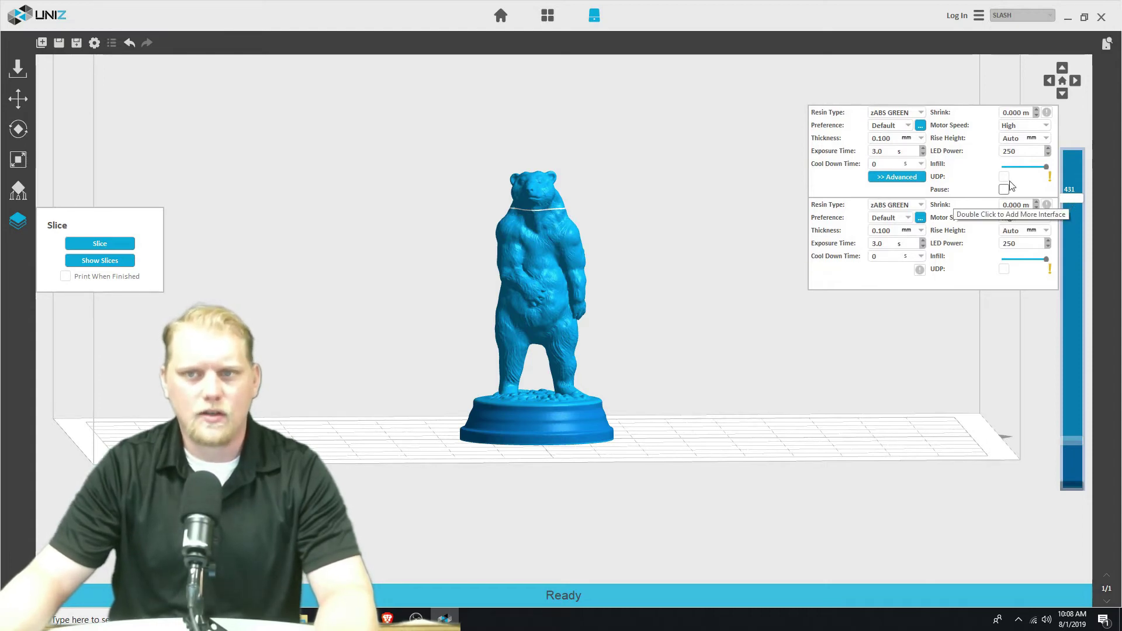
pyautogui.click(922, 138)
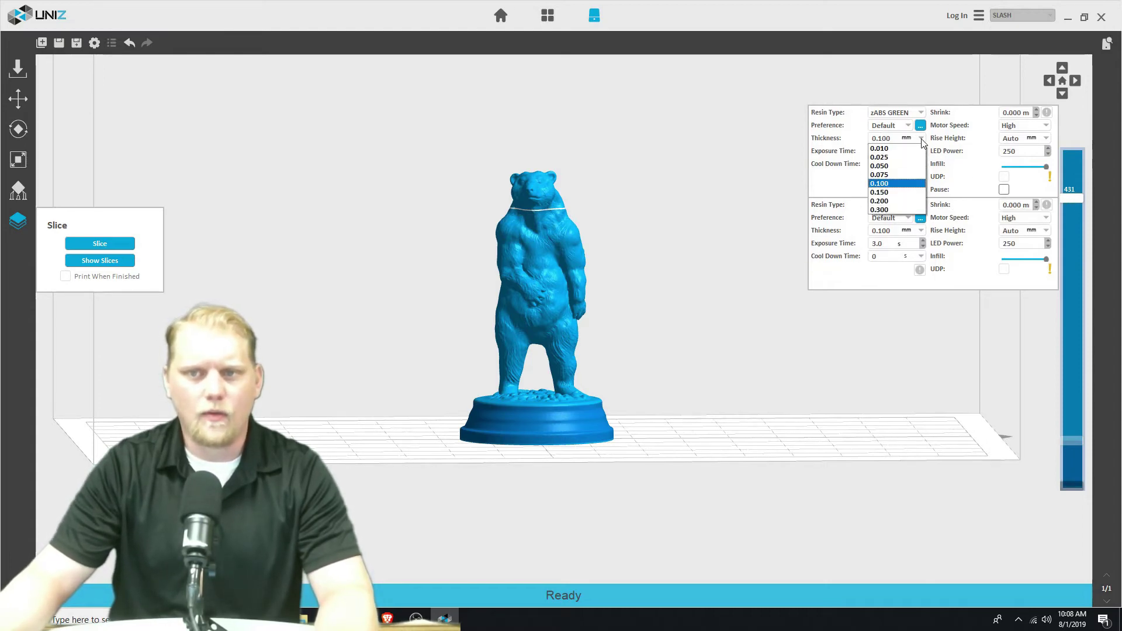
pyautogui.click(906, 166)
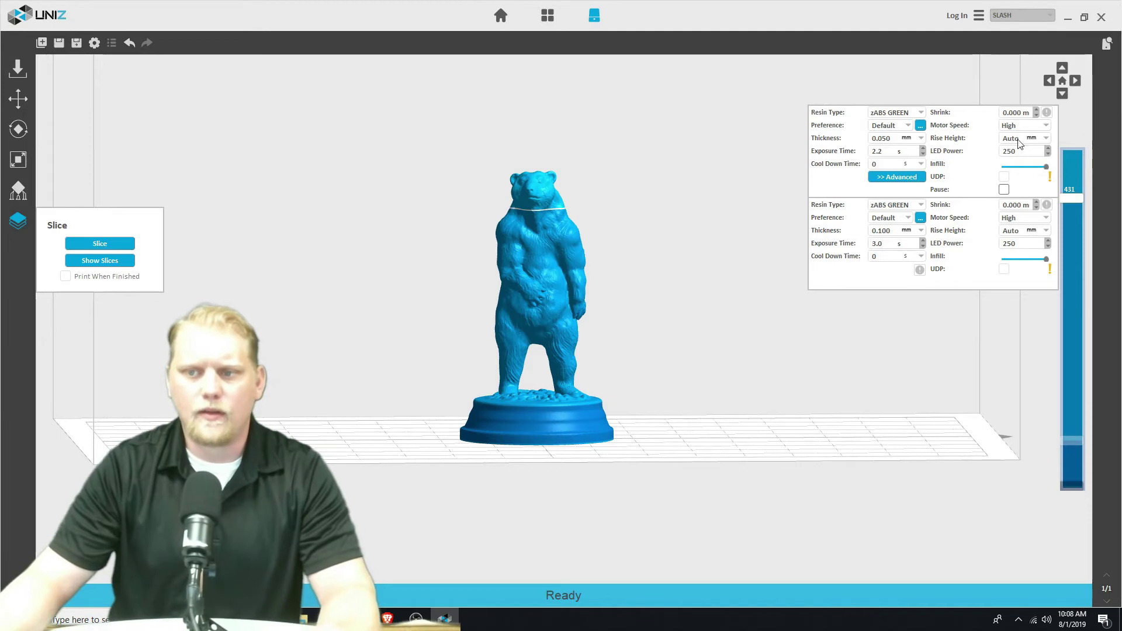
# Step: Choose a 0.100 mm thickness for the bear's body section between the base and neck interfaces
pyautogui.click(1071, 438)
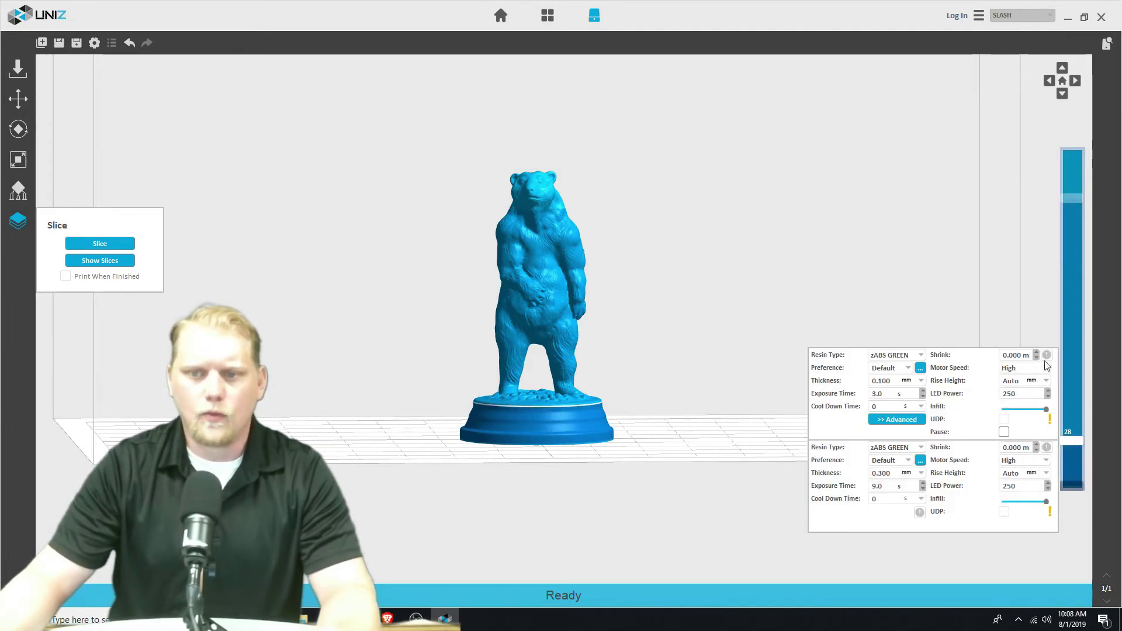
pyautogui.click(922, 381)
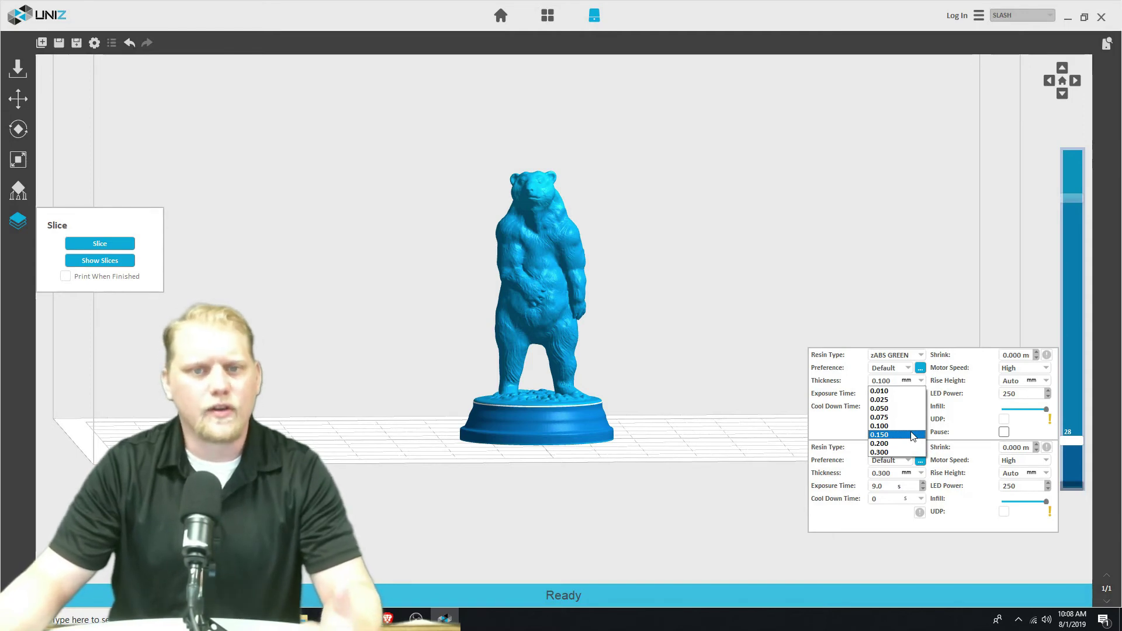
pyautogui.click(898, 427)
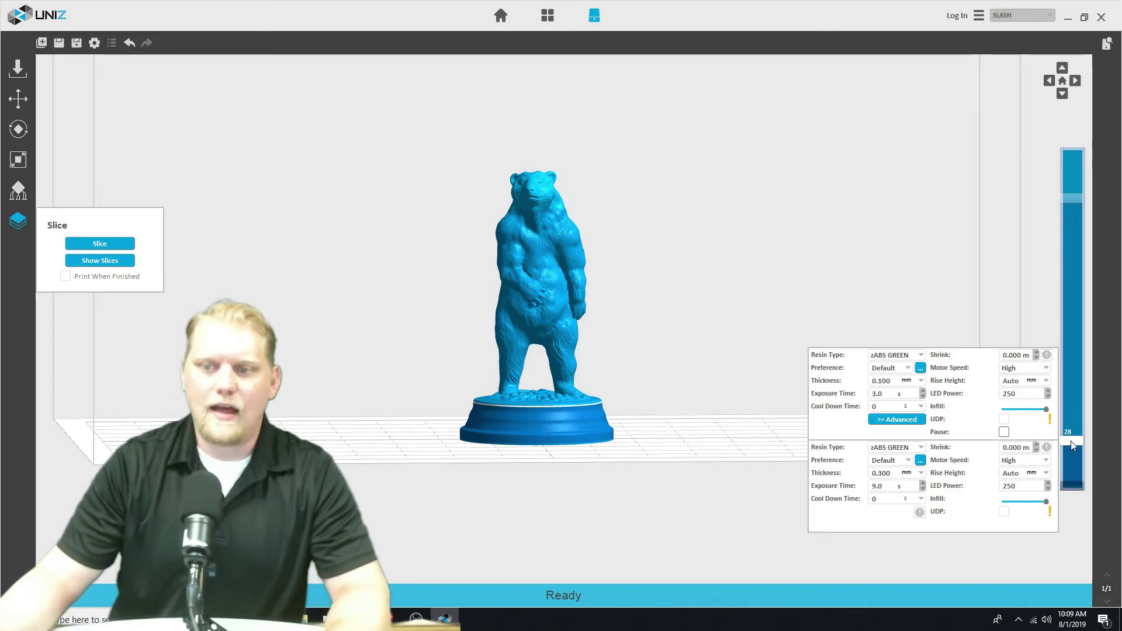
# Step: Review the slicing parameters at the interfaces on layers 3, 28 and 431
pyautogui.click(1079, 487)
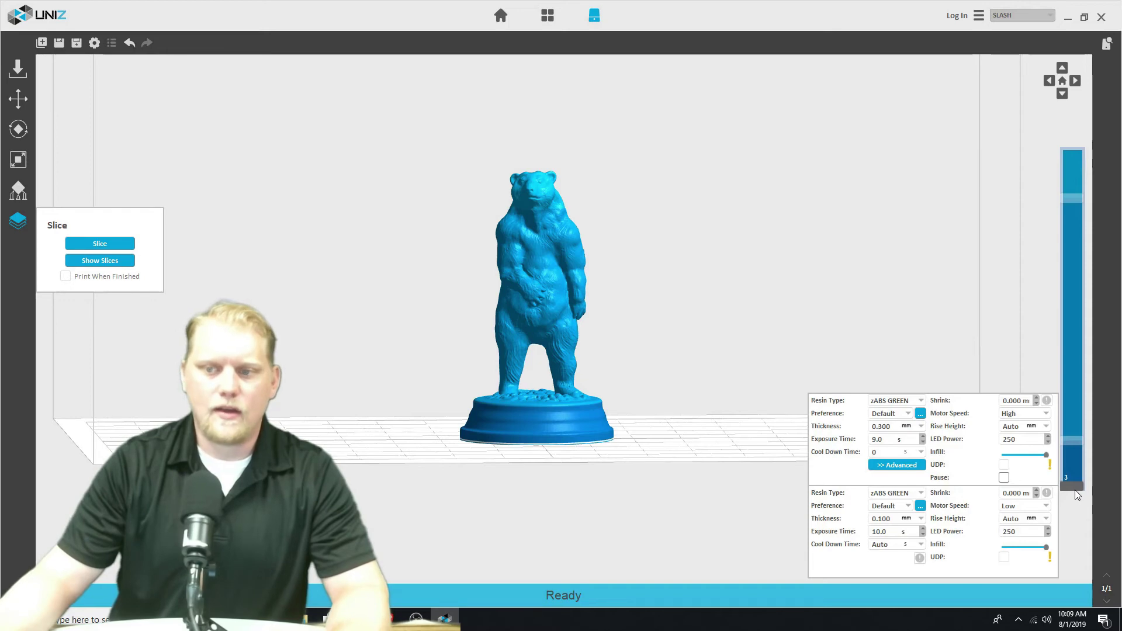
pyautogui.click(1078, 439)
pyautogui.moveTo(1078, 486)
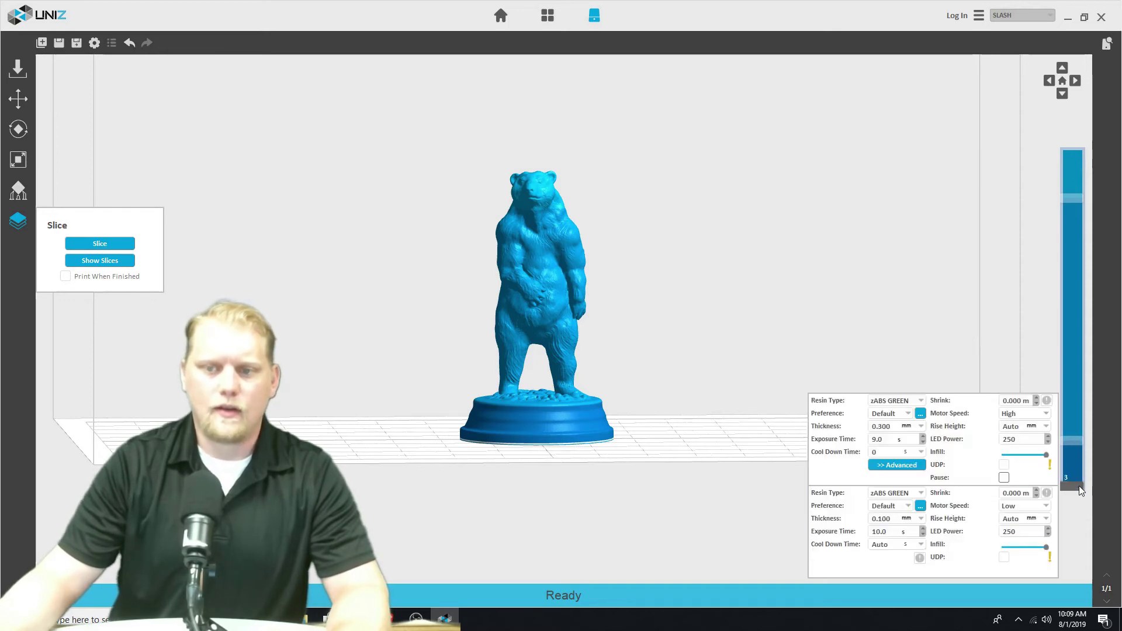
pyautogui.moveTo(1078, 447)
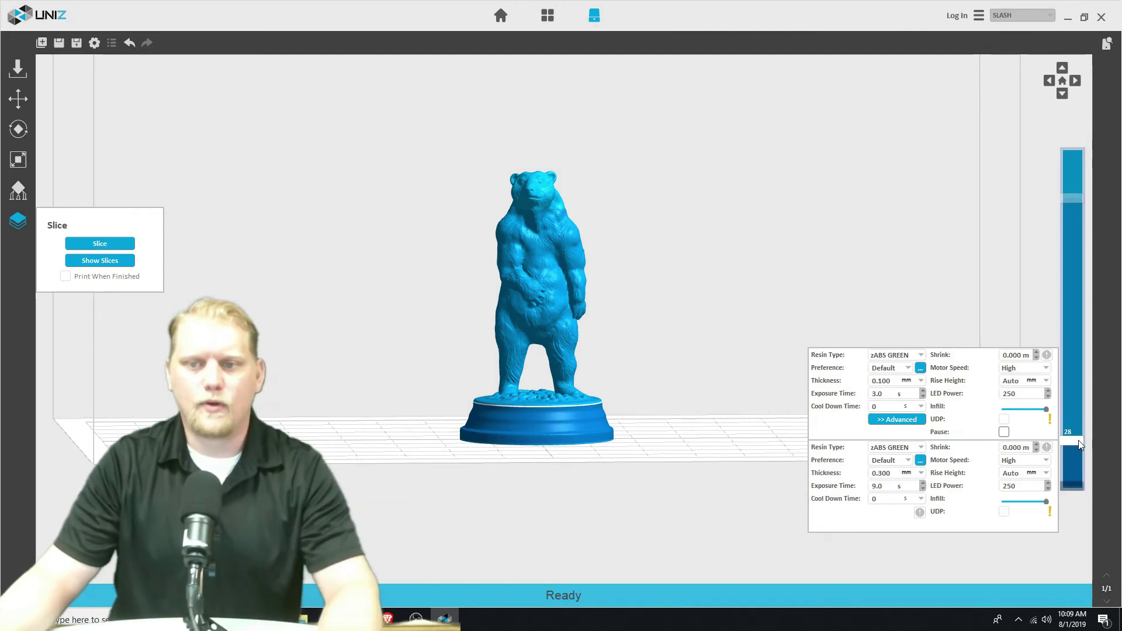
pyautogui.moveTo(1072, 195)
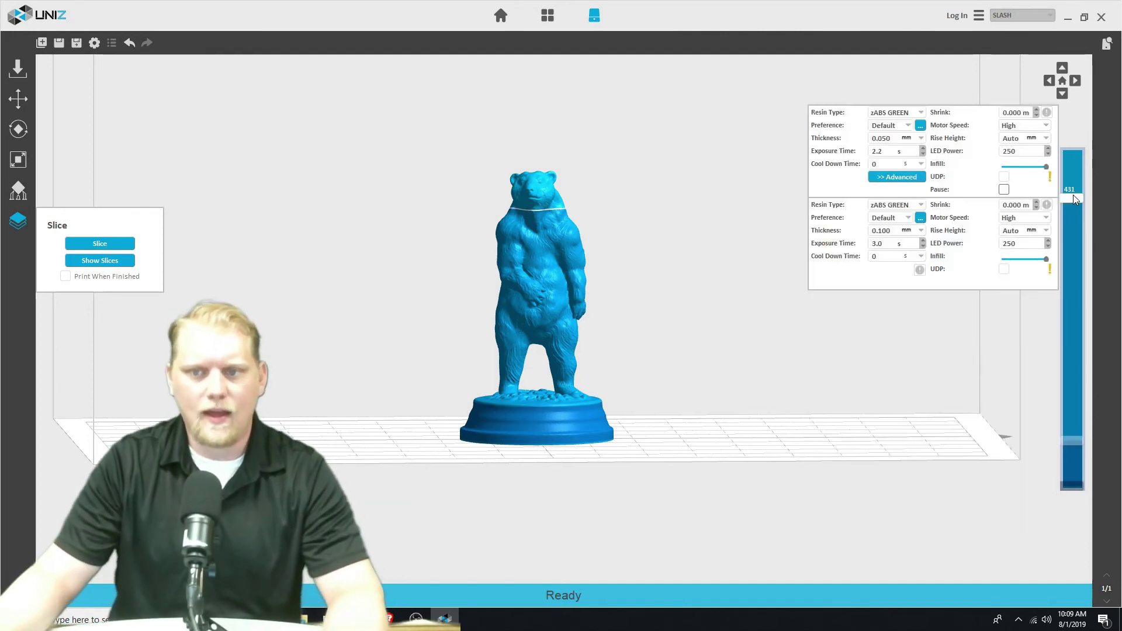